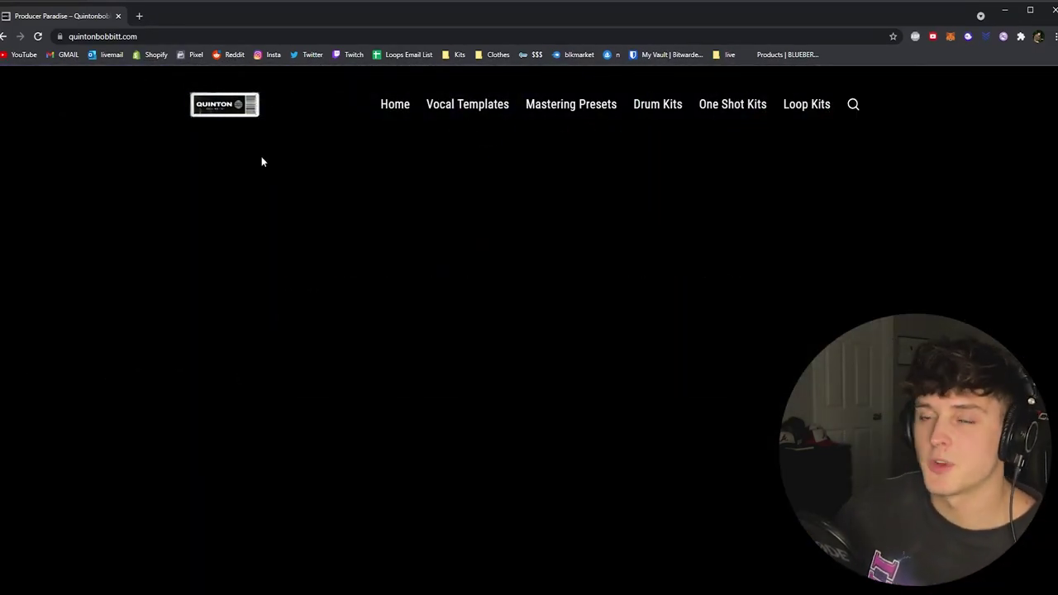
Examine the CYBËR sound kit on the website, including its product page and the beats made with the Serum bank.
{"action": "scroll", "coordinate": [503, 184], "scroll_direction": "down", "scroll_amount": 10}
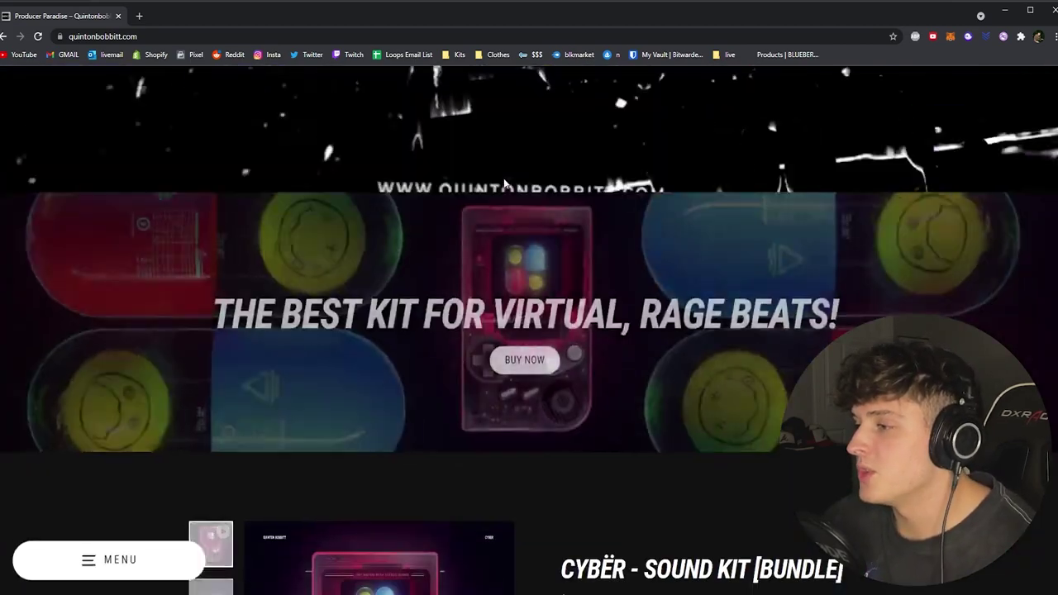
{"action": "scroll", "coordinate": [500, 191], "scroll_direction": "up", "scroll_amount": 1}
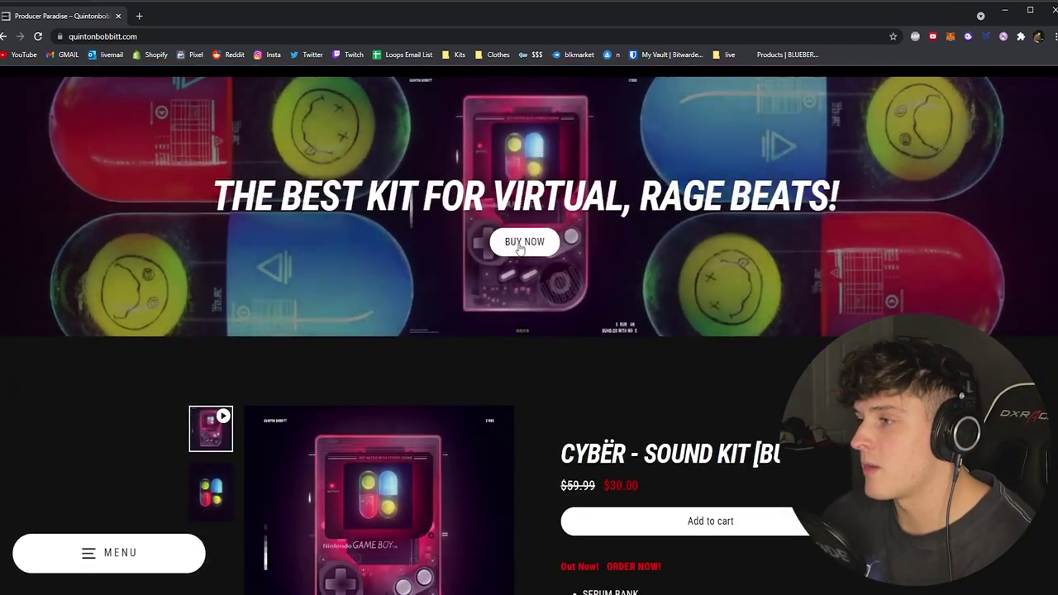
{"action": "scroll", "coordinate": [669, 378], "scroll_direction": "down", "scroll_amount": 3}
{"action": "left_click_drag", "start_coordinate": [669, 378], "coordinate": [553, 323]}
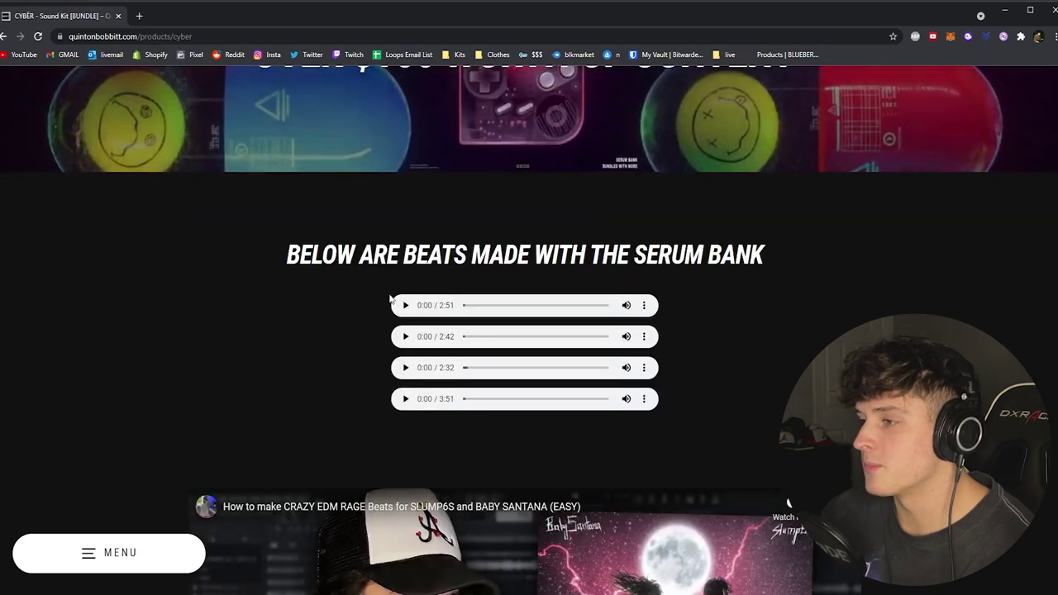
{"action": "scroll", "coordinate": [431, 274], "scroll_direction": "down", "scroll_amount": 5}
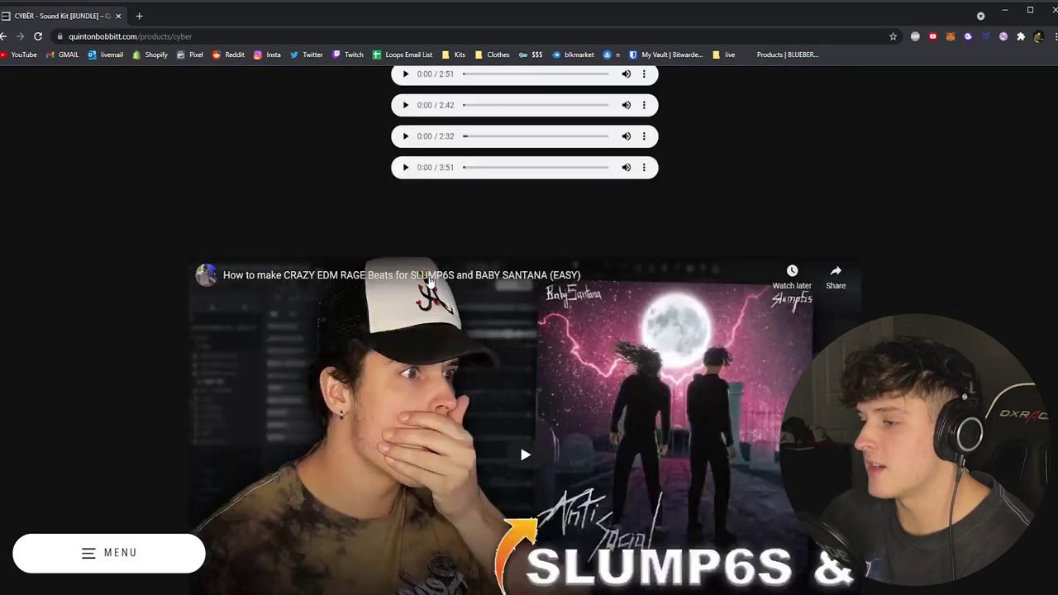
{"action": "scroll", "coordinate": [506, 329], "scroll_direction": "up", "scroll_amount": 3}
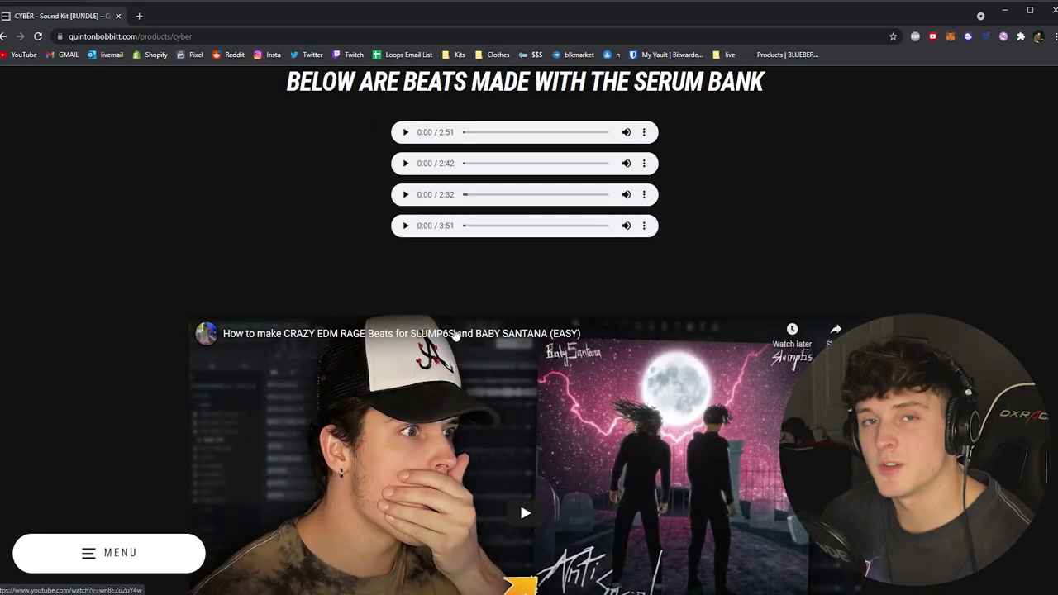
{"action": "scroll", "coordinate": [450, 332], "scroll_direction": "up", "scroll_amount": 4}
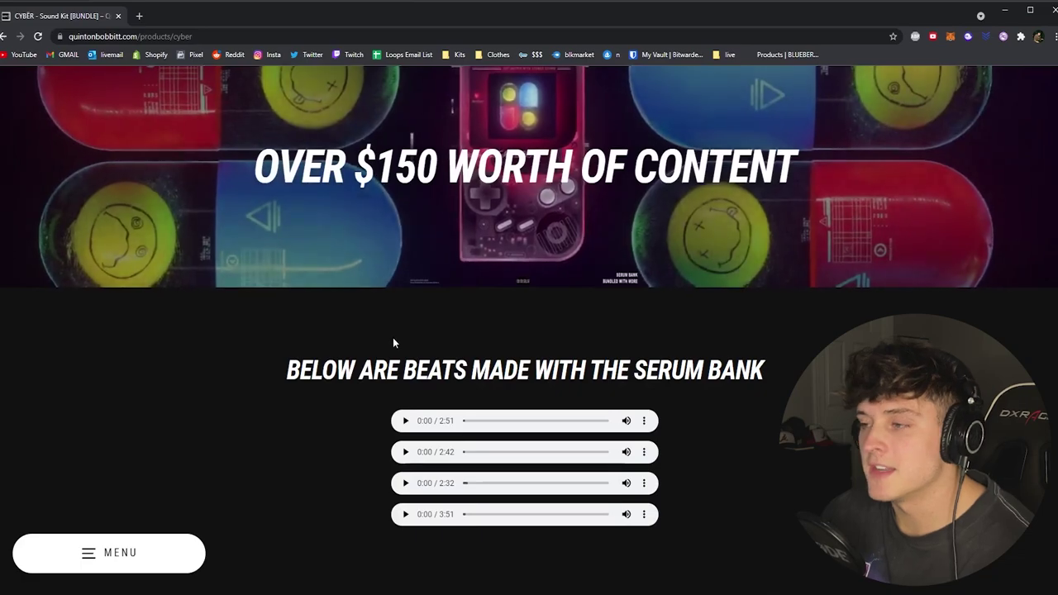
{"action": "scroll", "coordinate": [394, 339], "scroll_direction": "up", "scroll_amount": 1}
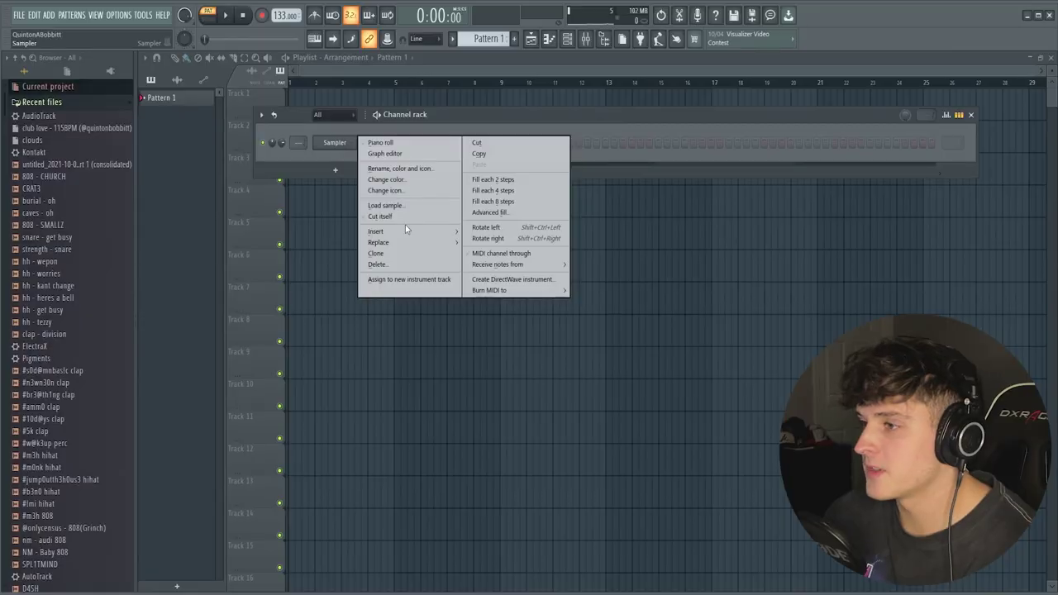
Replace the Sampler channel with Serum and load the synth - chainsaw preset from the CYBËR bank.
{"action": "mouse_move", "coordinate": [411, 245]}
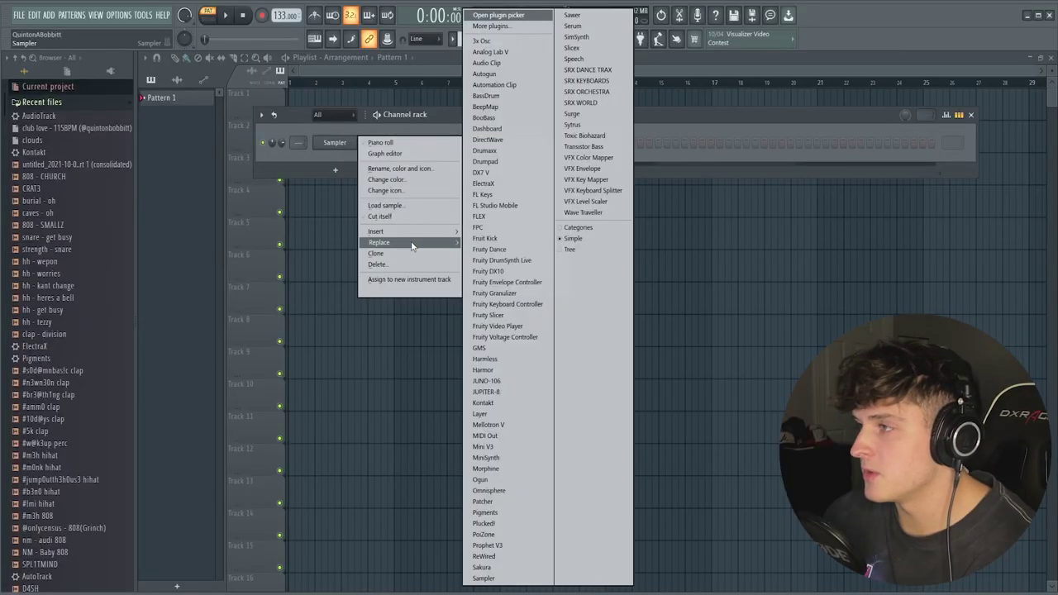
{"action": "left_click", "coordinate": [578, 26]}
{"action": "left_click", "coordinate": [545, 117]}
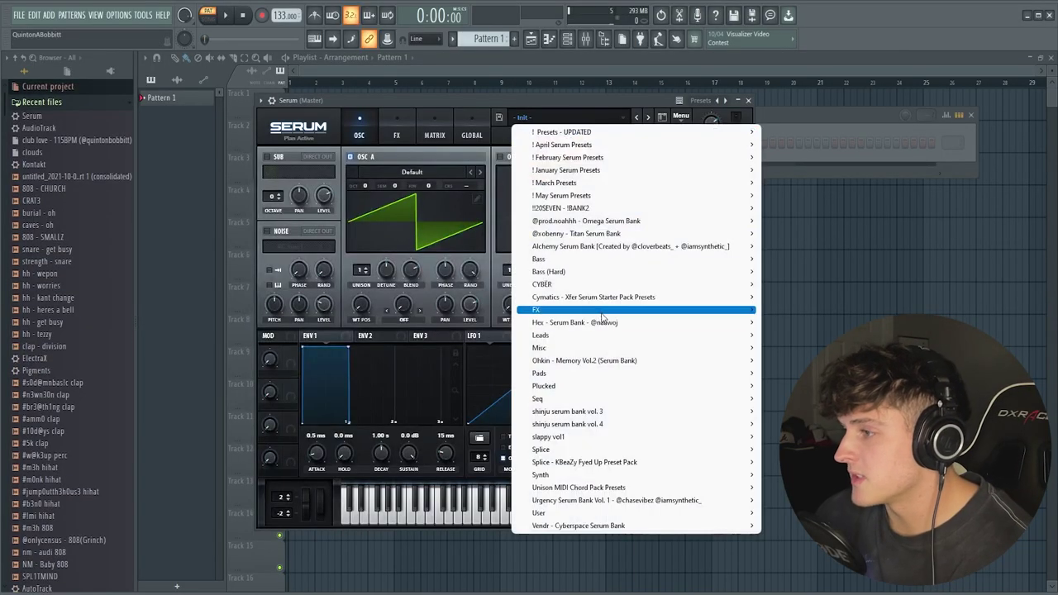
{"action": "mouse_move", "coordinate": [576, 289]}
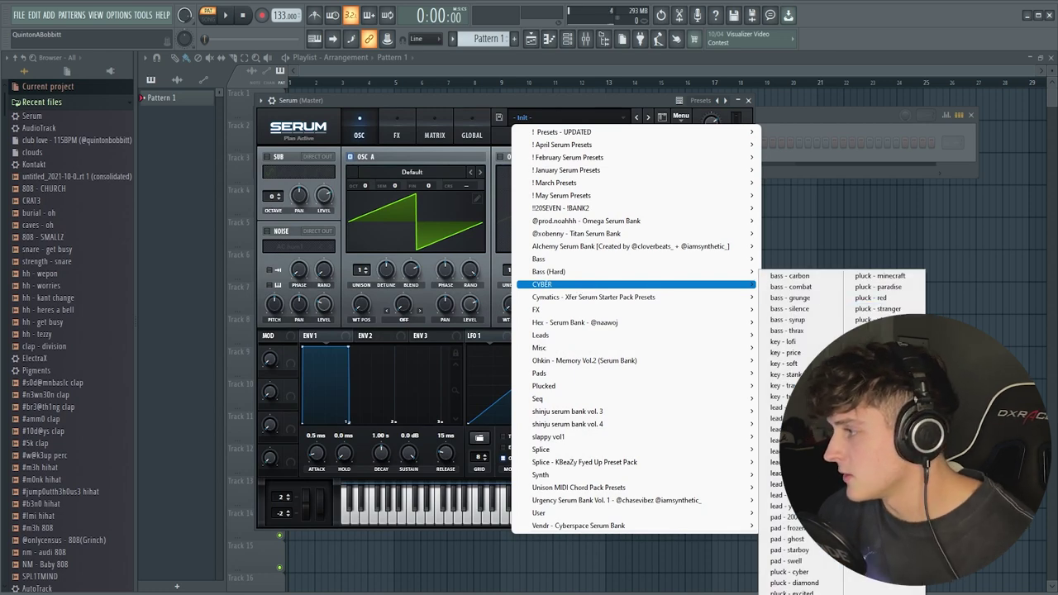
{"action": "left_click", "coordinate": [877, 341]}
{"action": "left_click", "coordinate": [649, 118]}
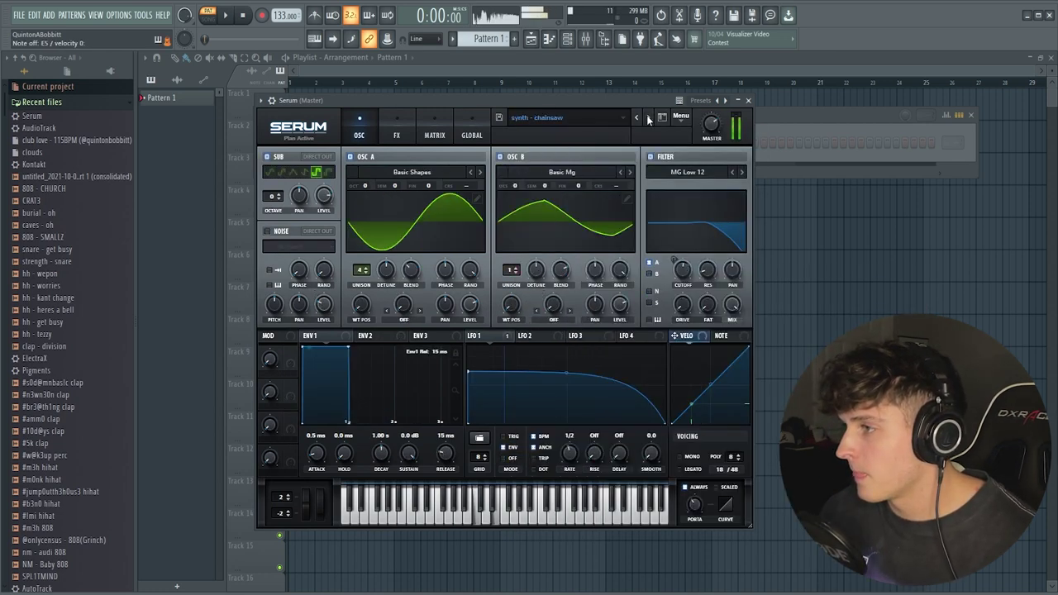
{"action": "left_click", "coordinate": [649, 117]}
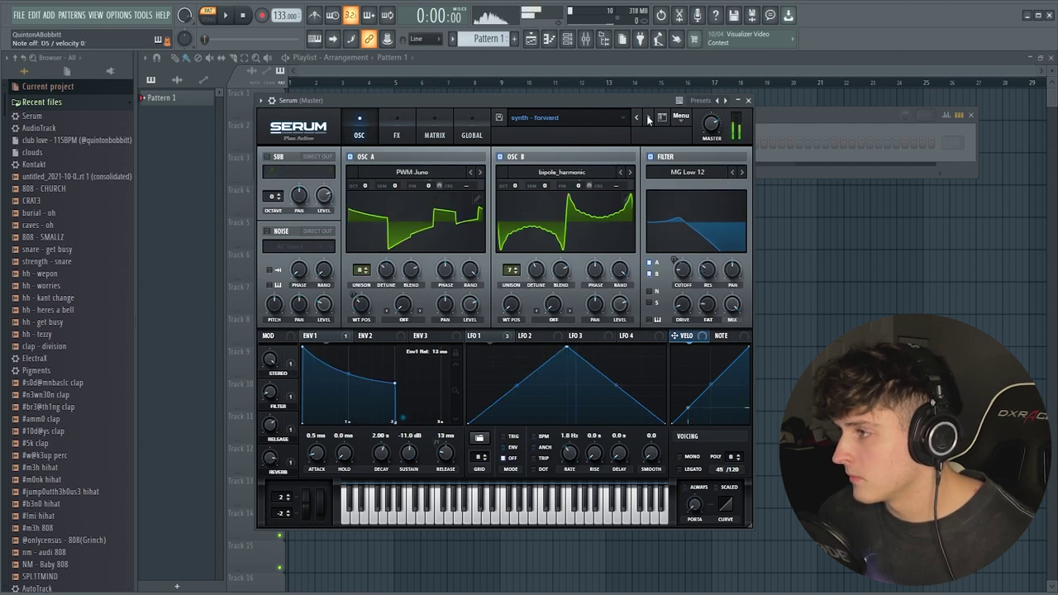
{"action": "left_click", "coordinate": [637, 118]}
Turn off the delay effect in the Serum preset and close the plugin window.
{"action": "mouse_move", "coordinate": [514, 101]}
{"action": "left_mouse_down"}
{"action": "mouse_move", "coordinate": [531, 106]}
{"action": "mouse_move", "coordinate": [520, 98]}
{"action": "left_mouse_up"}
{"action": "left_click", "coordinate": [401, 132]}
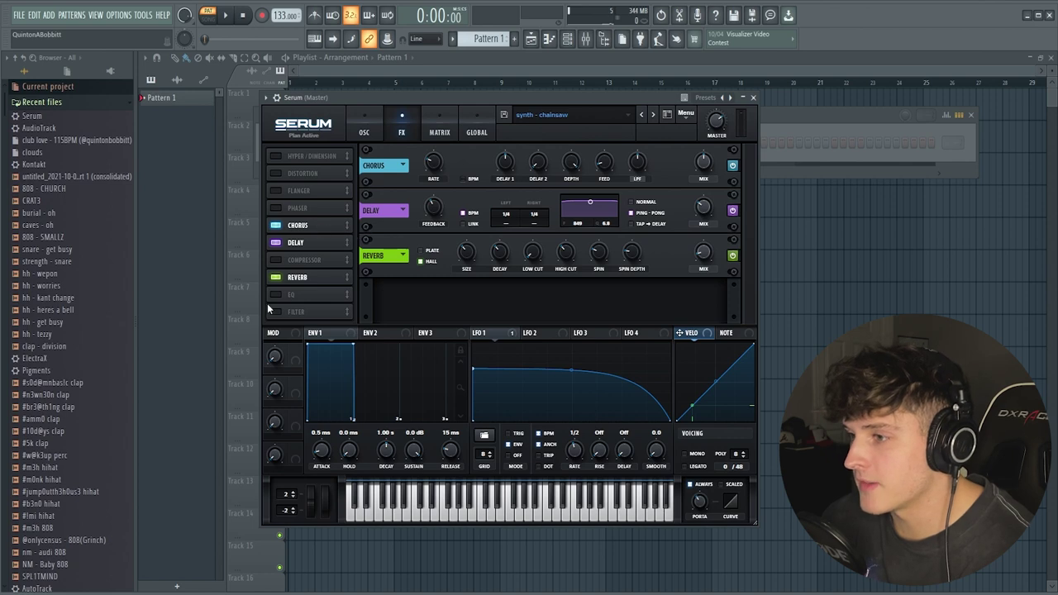
{"action": "left_click", "coordinate": [274, 243]}
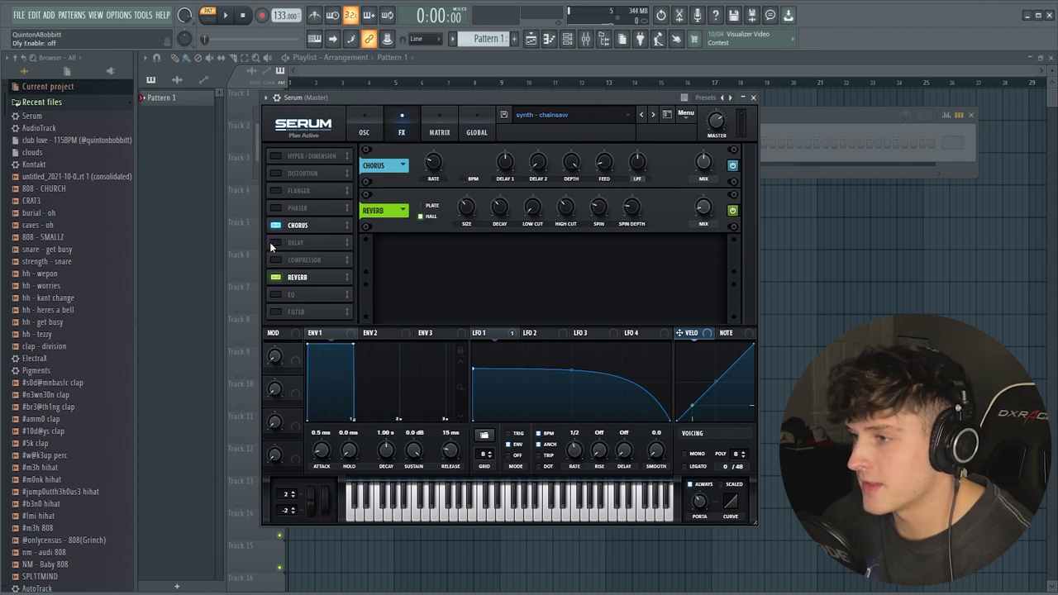
{"action": "left_click", "coordinate": [753, 98]}
Open Serum's piano roll with scale highlighting for the root A in Minor Natural (Aeolian).
{"action": "right_click", "coordinate": [355, 136]}
{"action": "left_click", "coordinate": [380, 142]}
{"action": "left_click", "coordinate": [145, 58]}
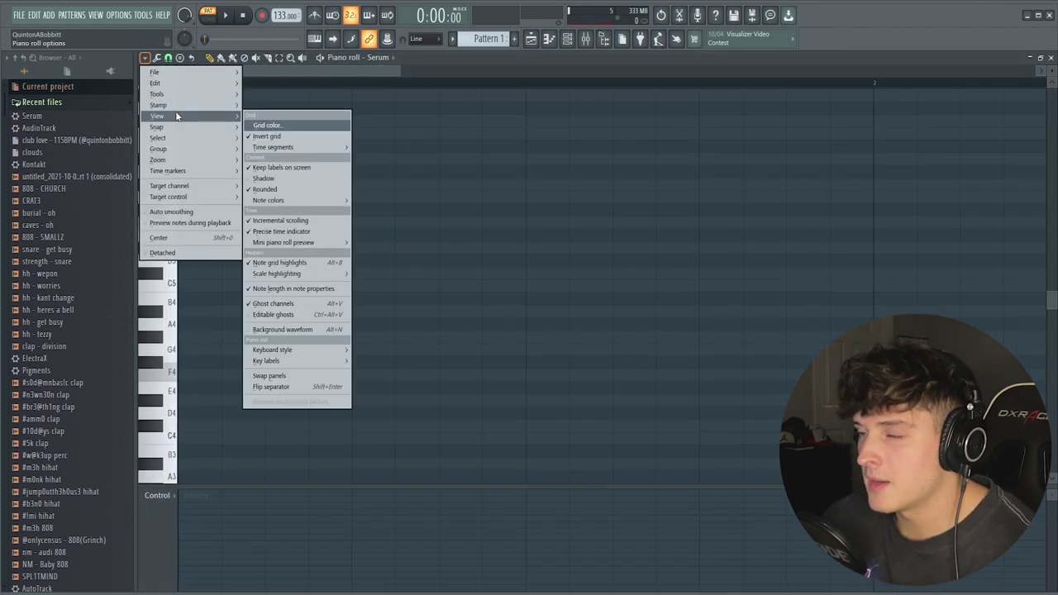
{"action": "mouse_move", "coordinate": [183, 99]}
{"action": "mouse_move", "coordinate": [157, 116]}
{"action": "mouse_move", "coordinate": [281, 273]}
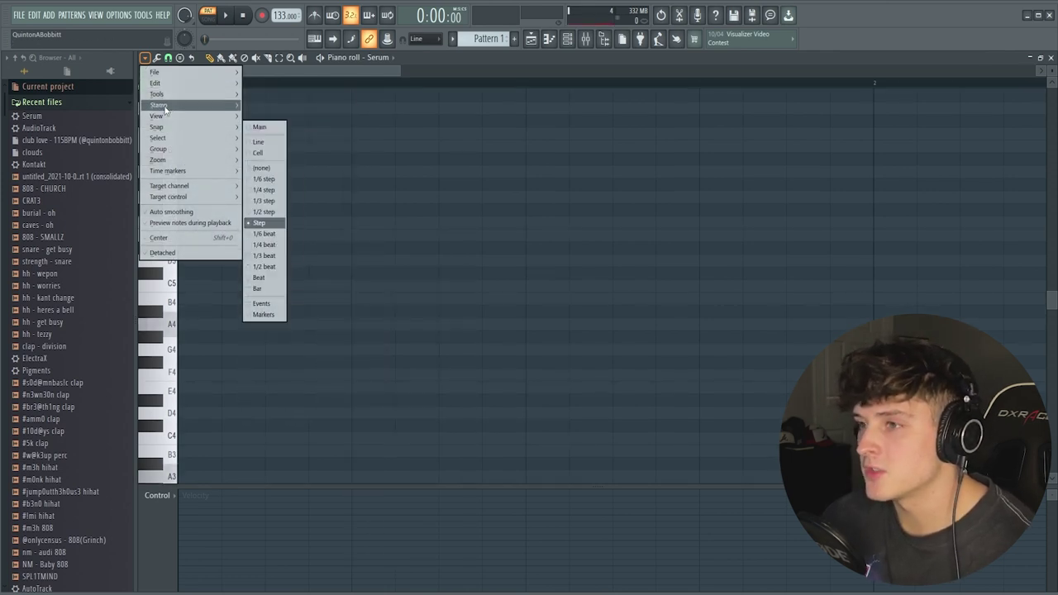
{"action": "mouse_move", "coordinate": [168, 118]}
{"action": "mouse_move", "coordinate": [300, 275]}
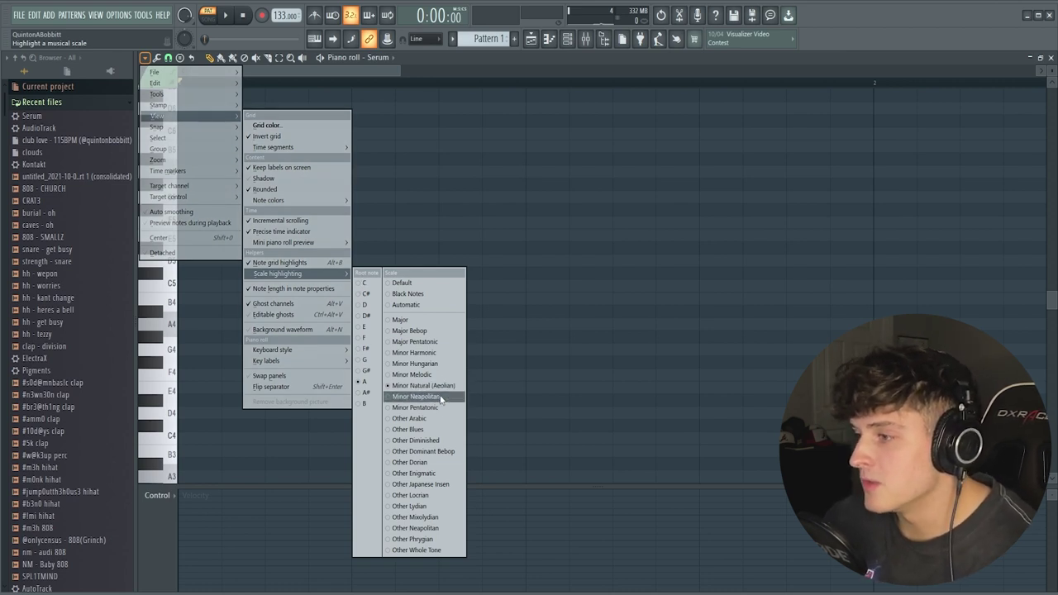
{"action": "left_click", "coordinate": [388, 305]}
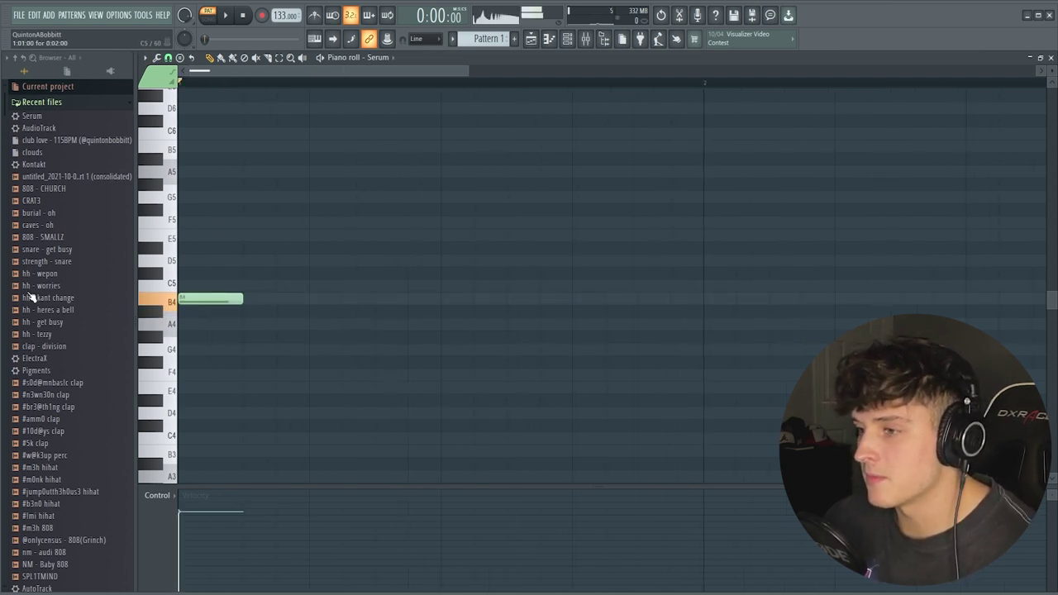
Enter a 12-step A3 note at the pattern start and a 12-step C4 note directly after it, checking the timing by playback.
{"action": "left_click_drag", "start_coordinate": [204, 412], "coordinate": [204, 475]}
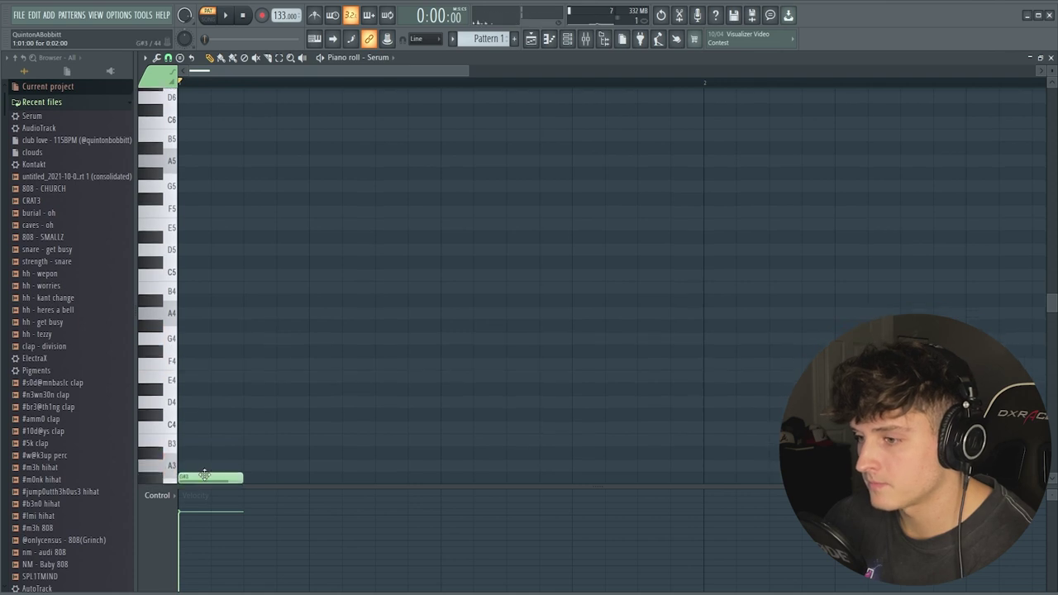
{"action": "scroll", "coordinate": [209, 124], "scroll_direction": "down", "scroll_amount": 2}
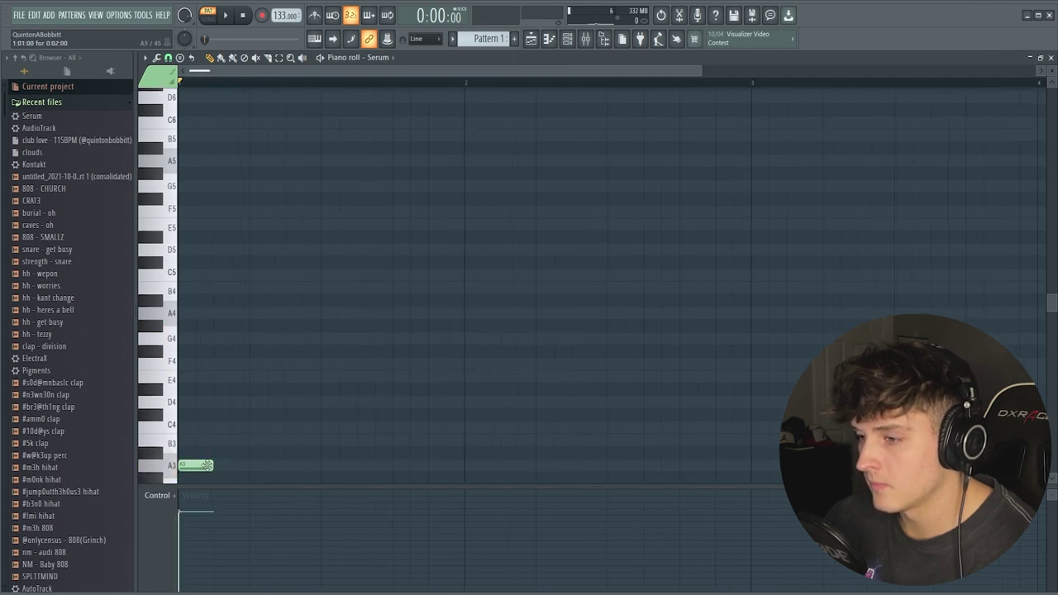
{"action": "left_click_drag", "start_coordinate": [385, 454], "coordinate": [474, 455]}
{"action": "key", "text": "space"}
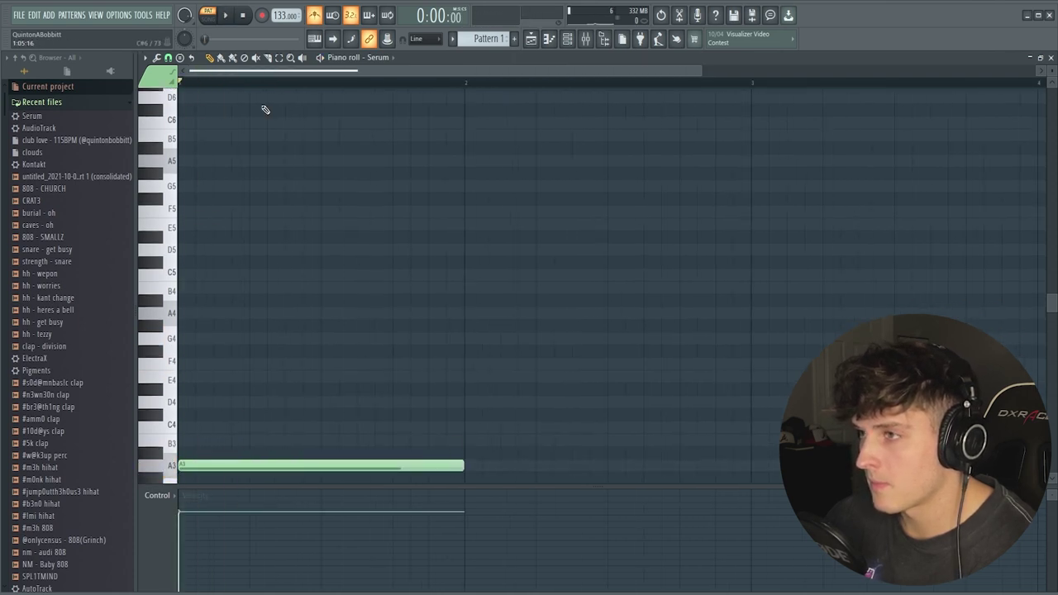
{"action": "key", "text": "space"}
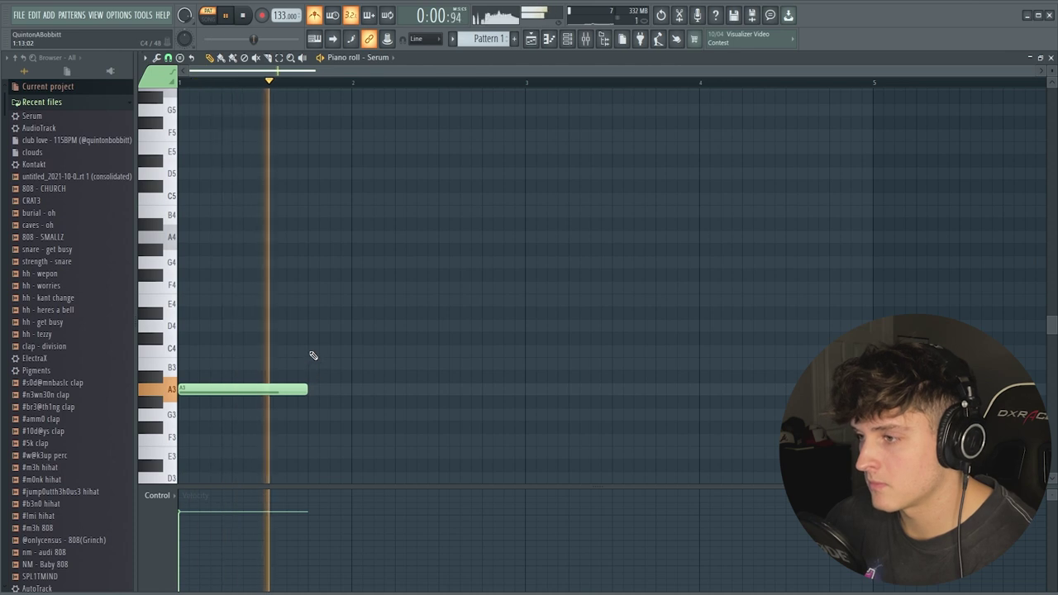
{"action": "left_click", "coordinate": [312, 353]}
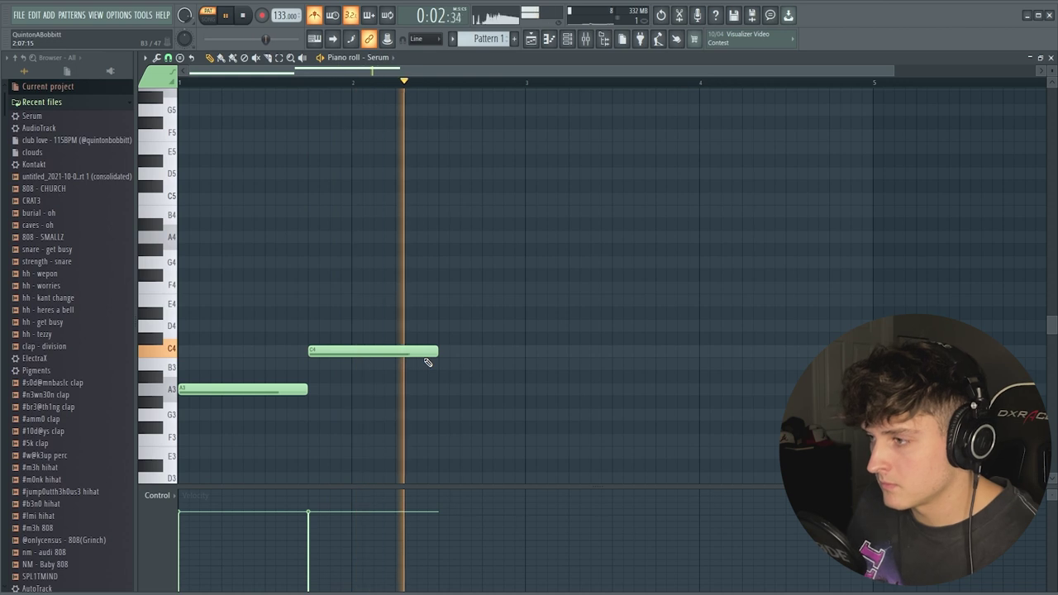
{"action": "key", "text": "space"}
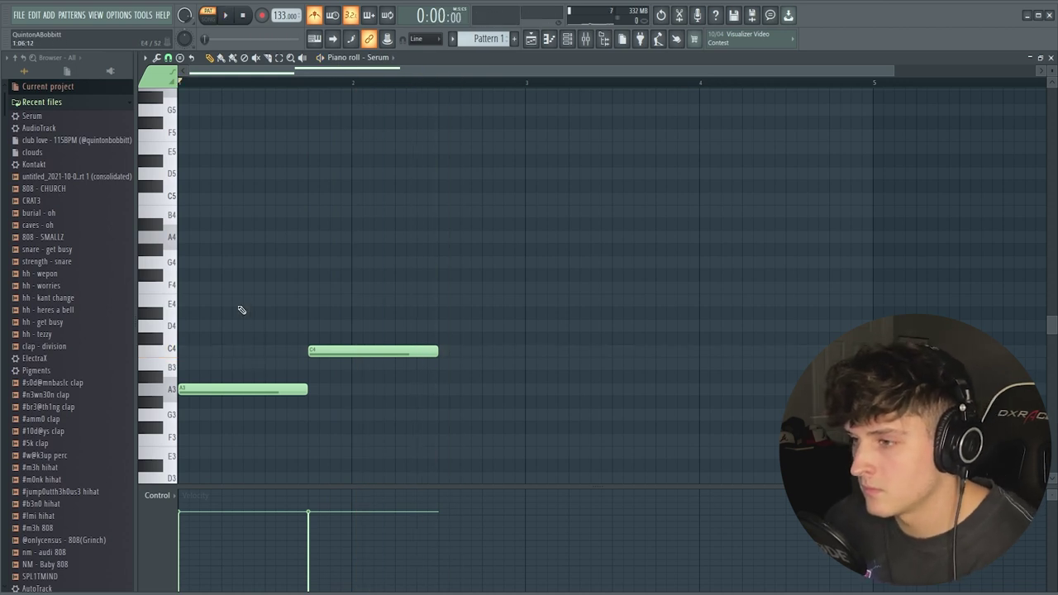
Duplicate both notes an octave higher as A4 and C5, and add an E5 note to the first chord.
{"action": "key", "text": "ctrl+a"}
{"action": "key", "text": "ctrl+v"}
{"action": "key", "text": "ctrl+Up"}
{"action": "key", "text": "ctrl+d"}
{"action": "scroll", "coordinate": [267, 326], "scroll_direction": "up", "scroll_amount": 1}
{"action": "key", "text": "space"}
{"action": "scroll", "coordinate": [215, 333], "scroll_direction": "up", "scroll_amount": 2}
{"action": "key", "text": "space"}
Add a top note to the first chord, move it to B5, and play the chord back.
{"action": "left_click", "coordinate": [199, 304]}
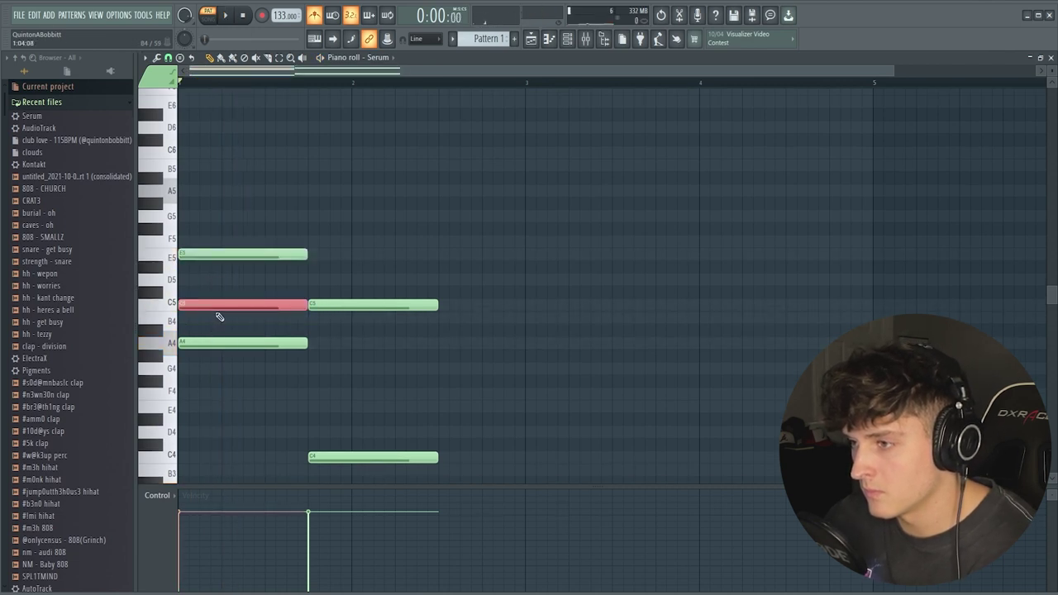
{"action": "key", "text": "Down"}
{"action": "scroll", "coordinate": [219, 316], "scroll_direction": "down", "scroll_amount": 2}
{"action": "key", "text": "ctrl+Up"}
{"action": "scroll", "coordinate": [220, 315], "scroll_direction": "down", "scroll_amount": 1}
{"action": "key", "text": "space"}
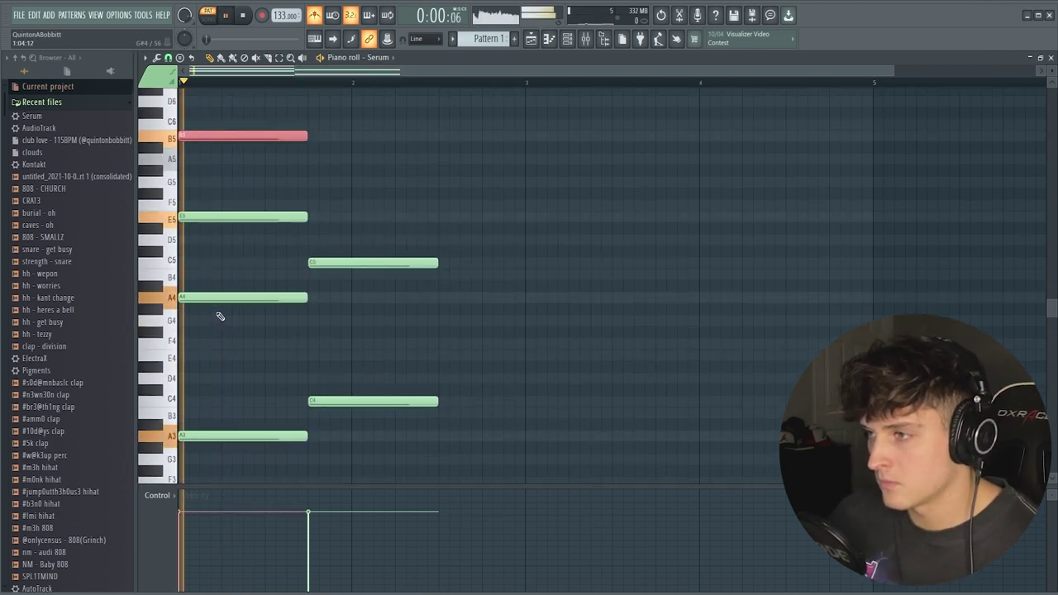
{"action": "scroll", "coordinate": [422, 331], "scroll_direction": "up", "scroll_amount": 1}
{"action": "key", "text": "space"}
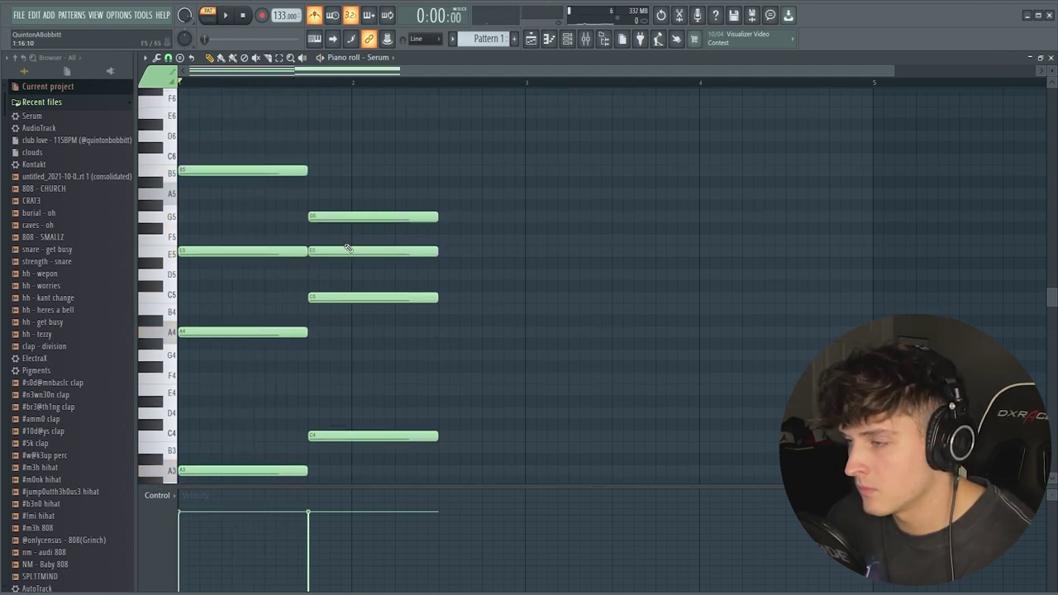
Complete the second chord with D6 above C4, C5 and G5, and play the progression back.
{"action": "left_click_drag", "start_coordinate": [335, 264], "coordinate": [337, 272]}
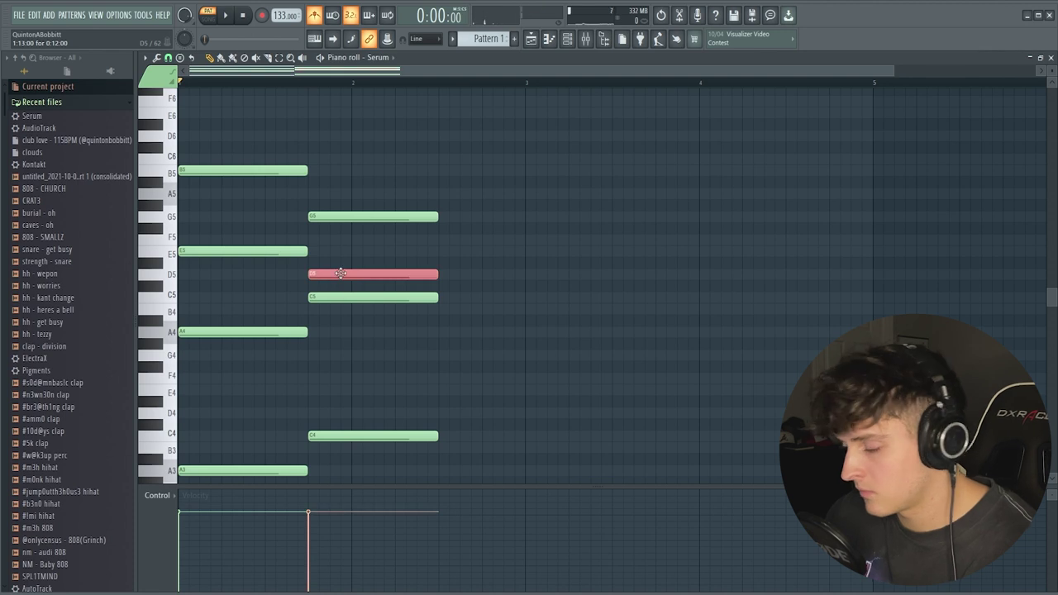
{"action": "key", "text": "ctrl+Up"}
{"action": "scroll", "coordinate": [344, 275], "scroll_direction": "down", "scroll_amount": 1}
{"action": "key", "text": "space"}
{"action": "scroll", "coordinate": [413, 269], "scroll_direction": "up", "scroll_amount": 2}
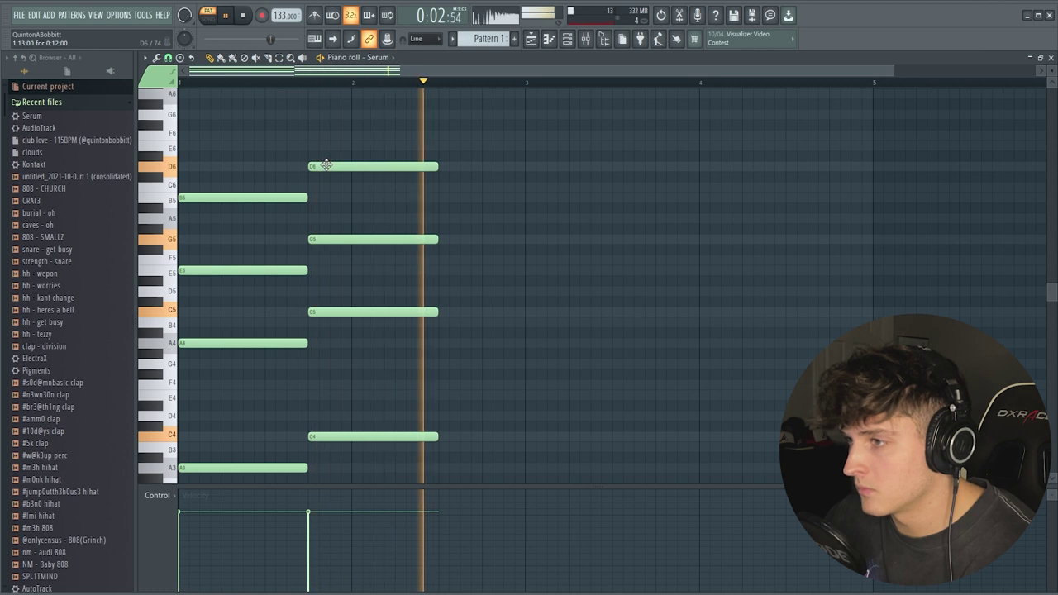
{"action": "key", "text": "space"}
Lower the second chord's top note to C6 and duplicate both chords to start at bar 3.
{"action": "key", "text": "ctrl+a"}
{"action": "scroll", "coordinate": [454, 295], "scroll_direction": "down", "scroll_amount": 1}
{"action": "key", "text": "ctrl+b"}
{"action": "scroll", "coordinate": [235, 89], "scroll_direction": "down", "scroll_amount": 2}
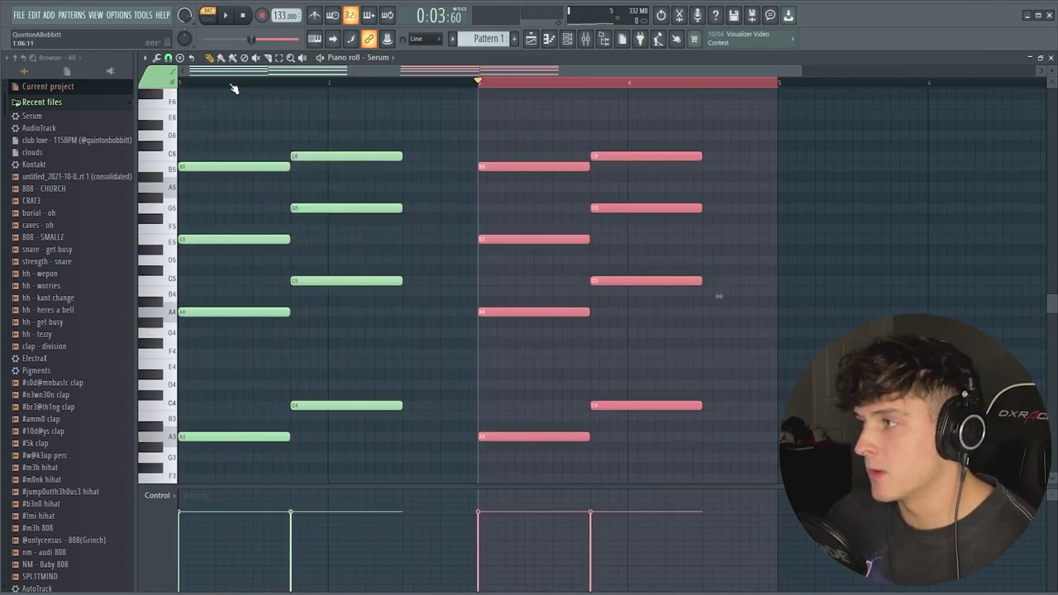
Transpose all the chords down three semitones and play the progression back.
{"action": "left_click", "coordinate": [216, 84], "text": "ctrl"}
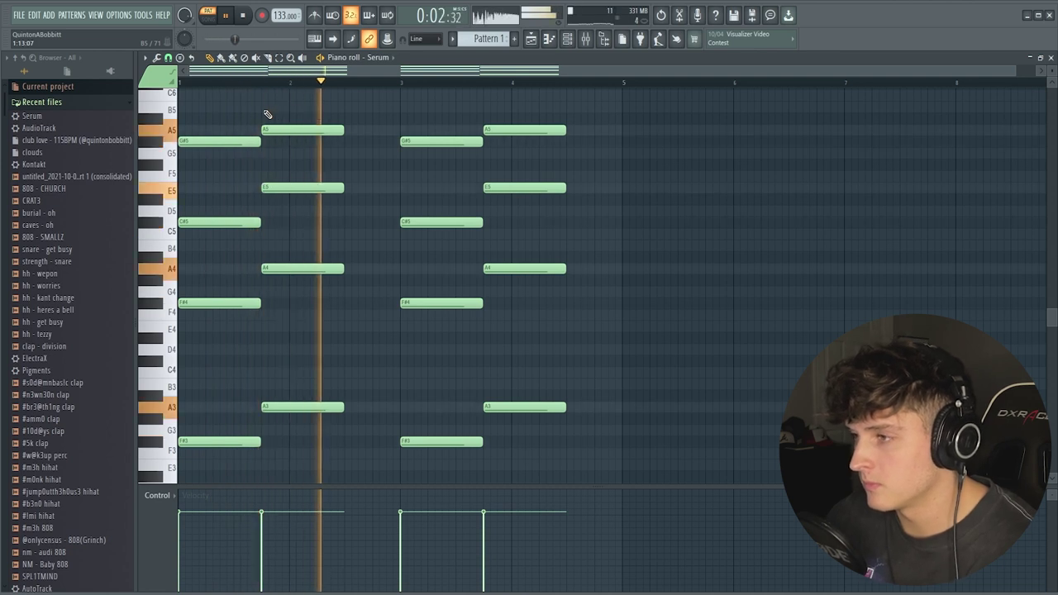
{"action": "key", "text": "space"}
{"action": "key", "text": "space"}
{"action": "key", "text": "space"}
{"action": "key", "text": "space"}
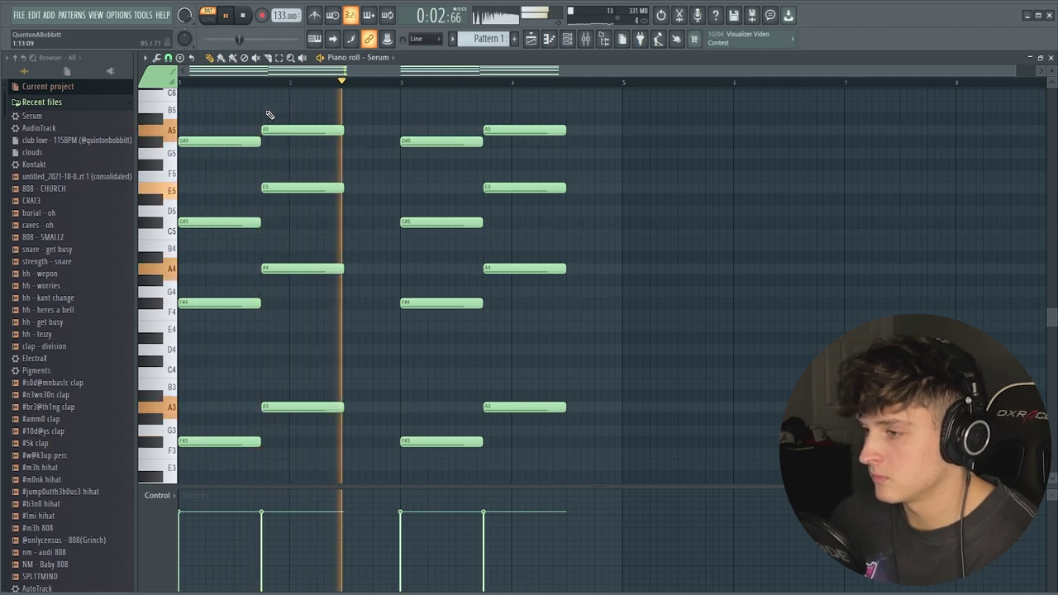
{"action": "key", "text": "space"}
Set the root note of the piano roll's scale highlighting to F#.
{"action": "scroll", "coordinate": [272, 113], "scroll_direction": "up", "scroll_amount": 2}
{"action": "left_click", "coordinate": [145, 58]}
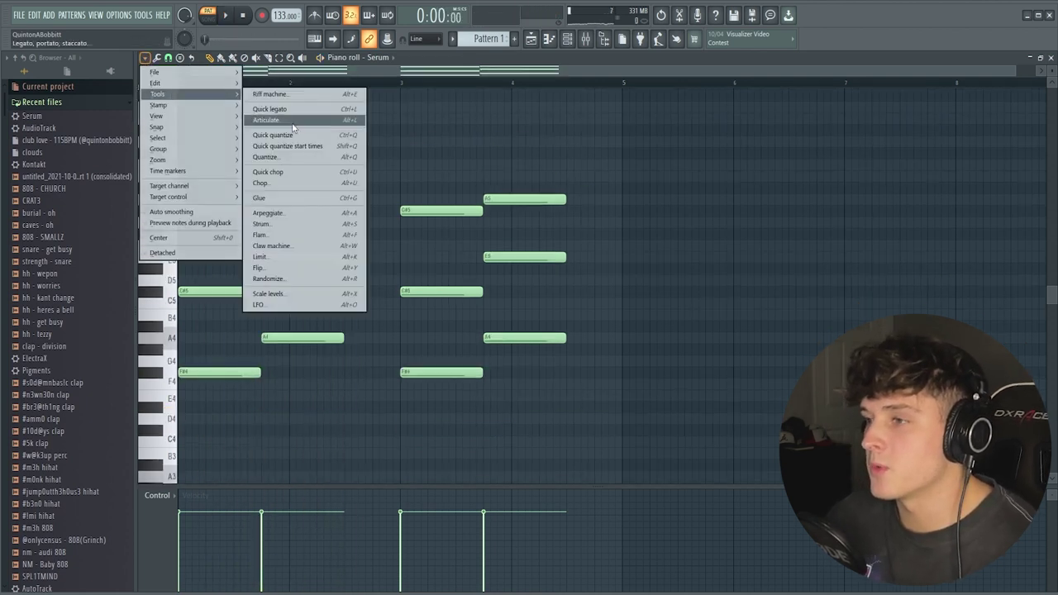
{"action": "mouse_move", "coordinate": [178, 118]}
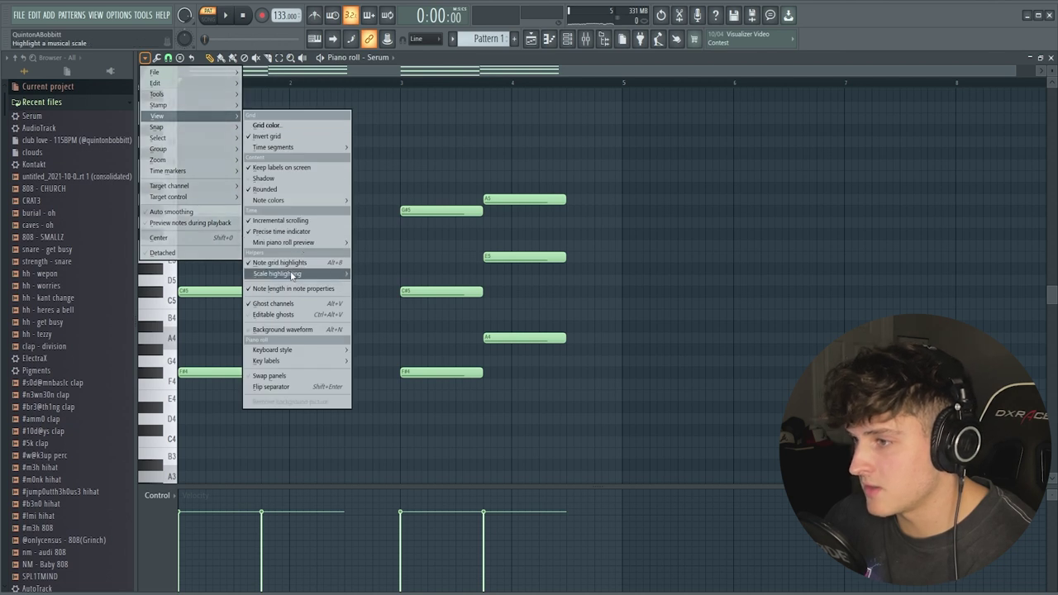
{"action": "mouse_move", "coordinate": [291, 275]}
{"action": "left_click", "coordinate": [369, 352]}
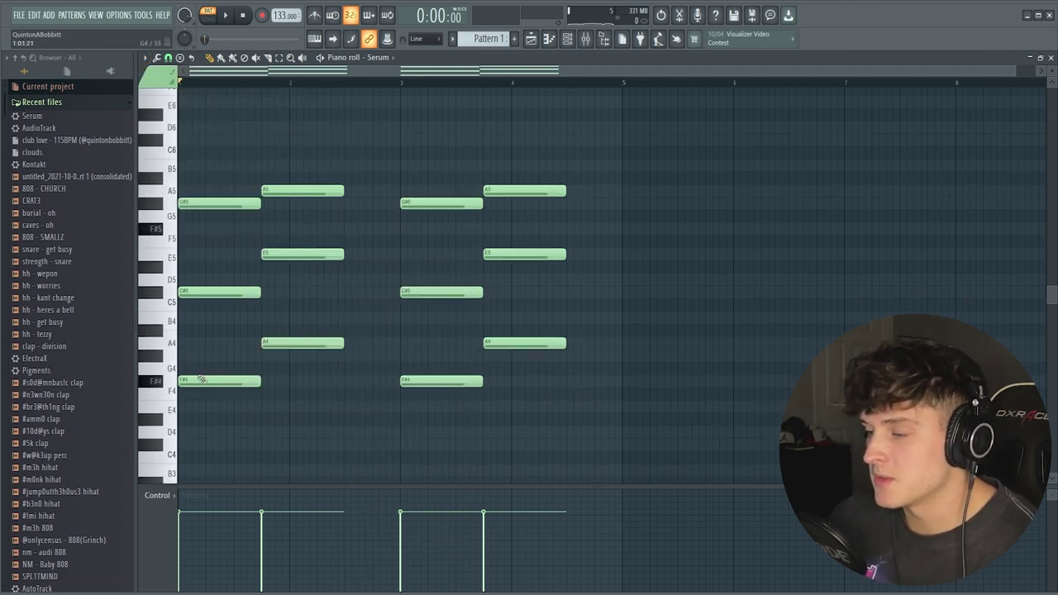
Load Fruity parametric EQ 2 into the first effect slot of mixer Insert 1.
{"action": "key", "text": "F6"}
{"action": "key", "text": "F9"}
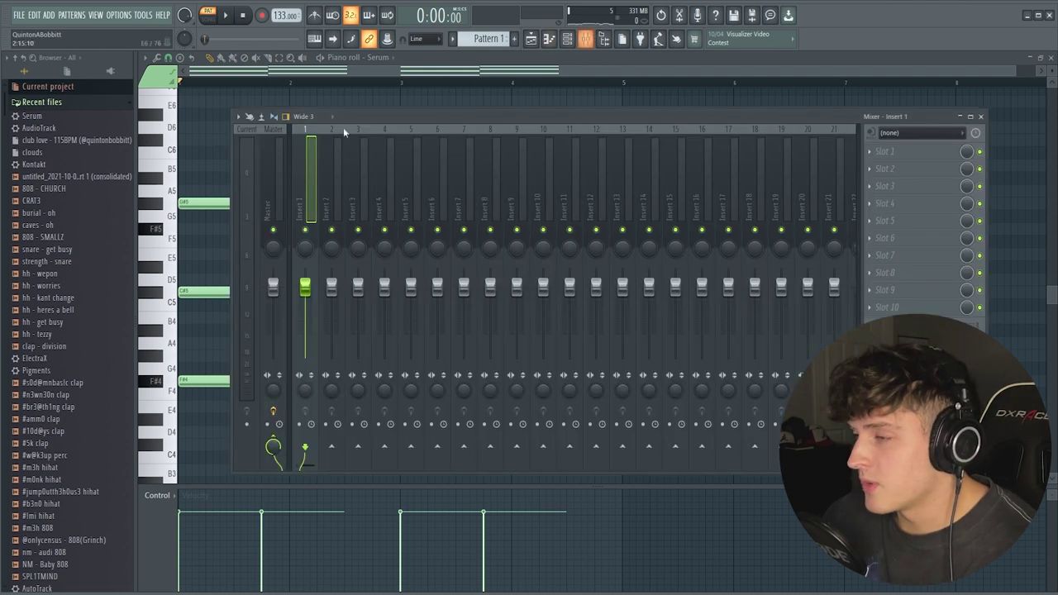
{"action": "left_click", "coordinate": [892, 153]}
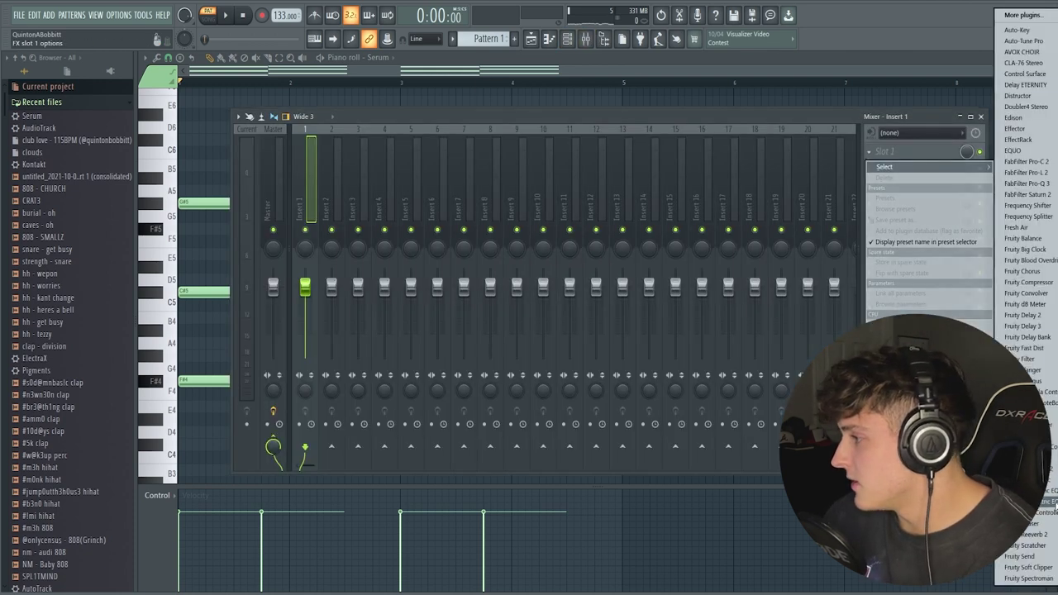
{"action": "left_click", "coordinate": [1042, 501]}
Shift the EQ's low cut upward and its high cut downward while playing back the chords.
{"action": "key", "text": "space"}
{"action": "left_click_drag", "start_coordinate": [253, 270], "coordinate": [281, 269]}
{"action": "key", "text": "space"}
{"action": "key", "text": "space"}
{"action": "left_click_drag", "start_coordinate": [477, 270], "coordinate": [438, 270]}
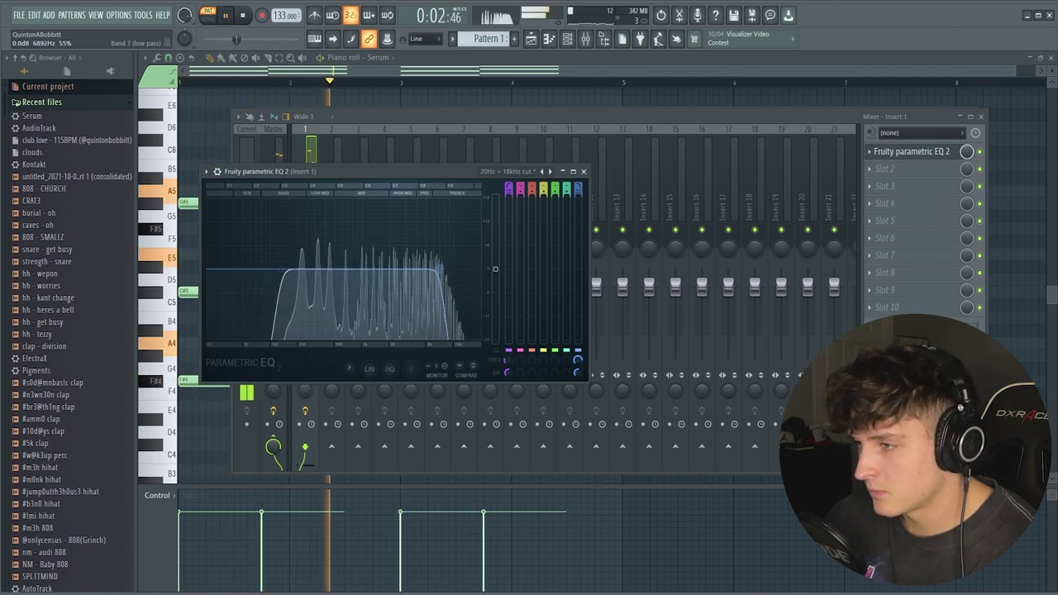
Add RC-20 Retro Color to the second slot of Insert 1 using the Vinyl 1 preset with the Space module off.
{"action": "left_click", "coordinate": [905, 173]}
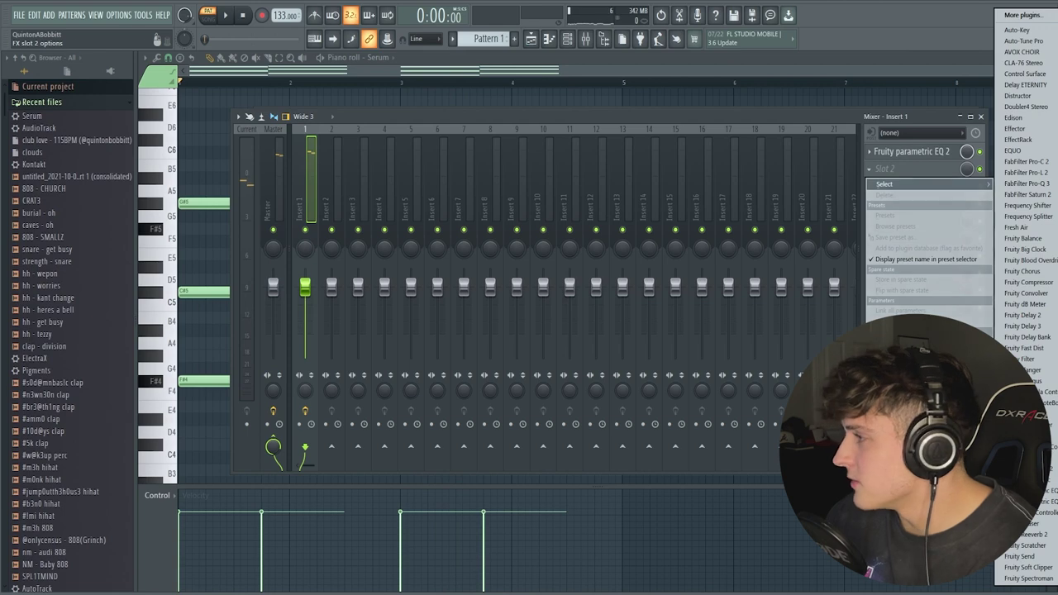
{"action": "left_click", "coordinate": [1056, 331]}
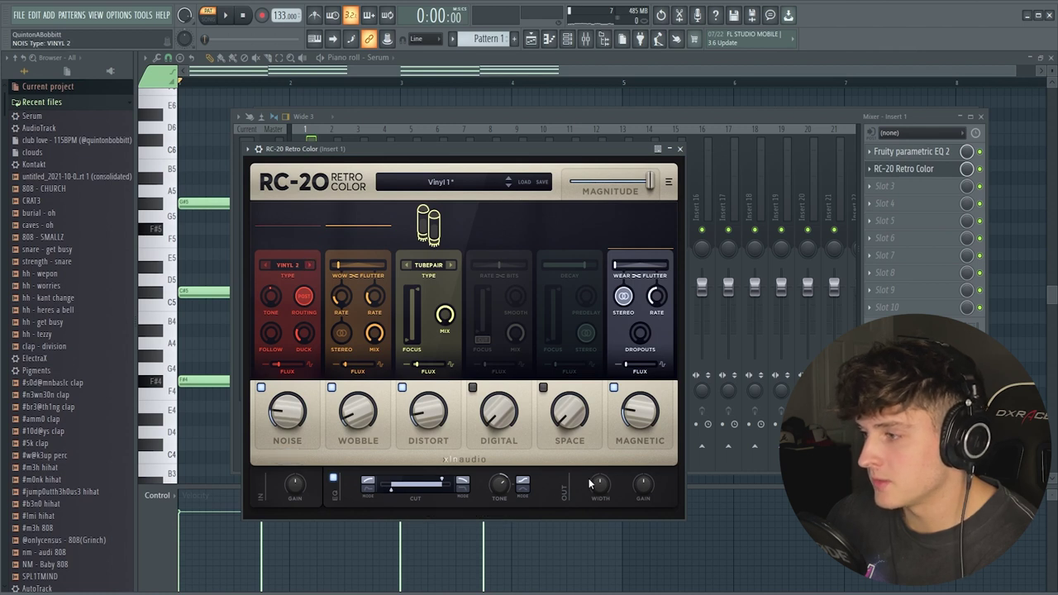
{"action": "left_click", "coordinate": [543, 387]}
{"action": "key", "text": "space"}
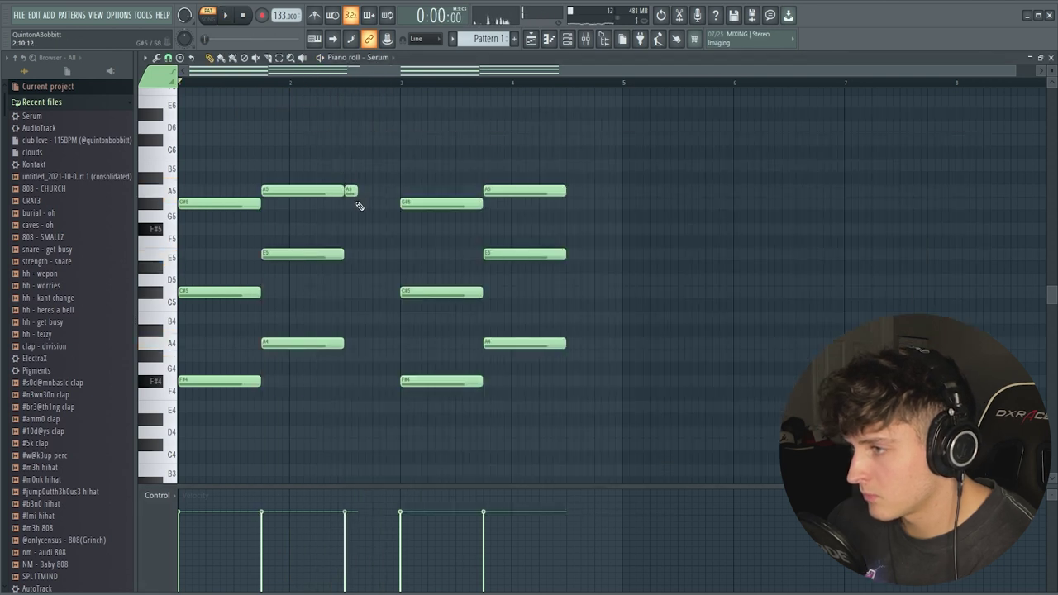
Write a short run of A5, G#5, F#5 and E5 after the second chord and copy it after the last chord.
{"action": "left_click", "coordinate": [387, 257]}
{"action": "key", "text": "space"}
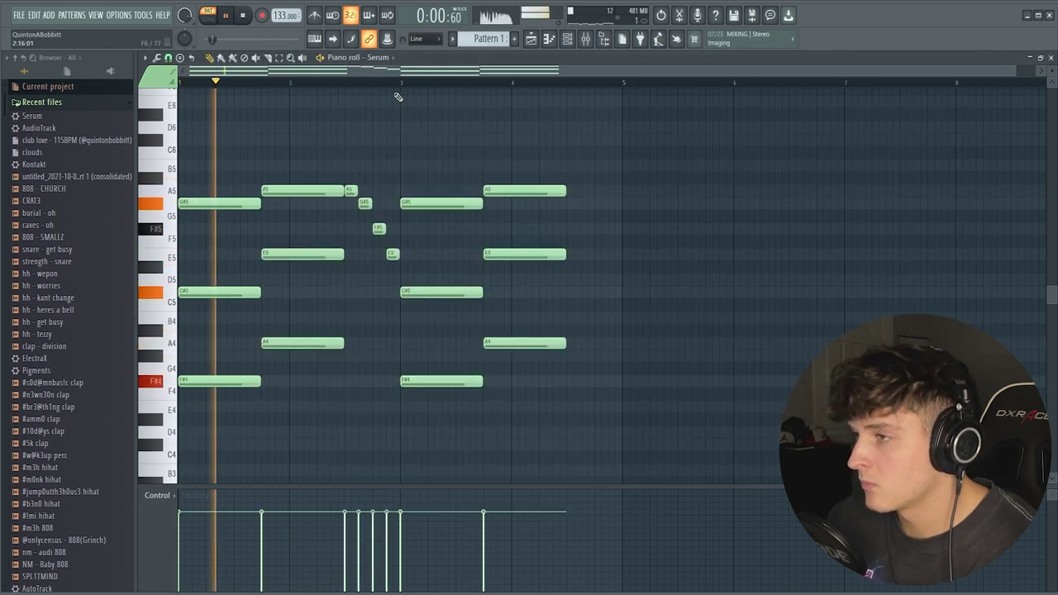
{"action": "scroll", "coordinate": [397, 85], "scroll_direction": "up", "scroll_amount": 3}
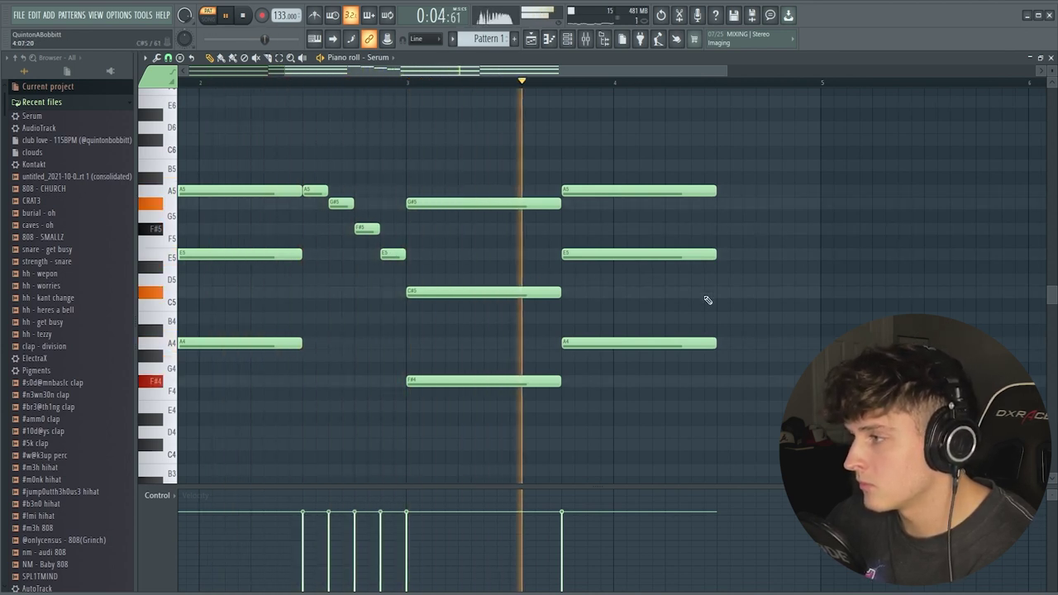
{"action": "mouse_move", "coordinate": [394, 272]}
{"action": "left_mouse_down"}
{"action": "mouse_move", "coordinate": [304, 184]}
{"action": "mouse_move", "coordinate": [729, 206]}
{"action": "left_mouse_up"}
{"action": "key", "text": "space"}
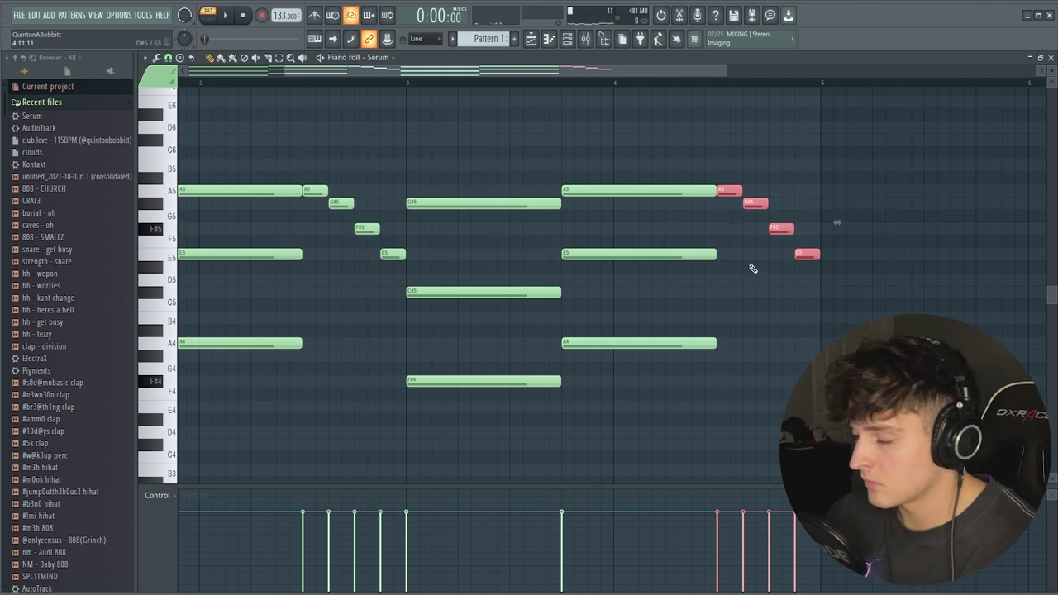
Flip the copied four-note run horizontally with start times preserved.
{"action": "key", "text": "alt+y"}
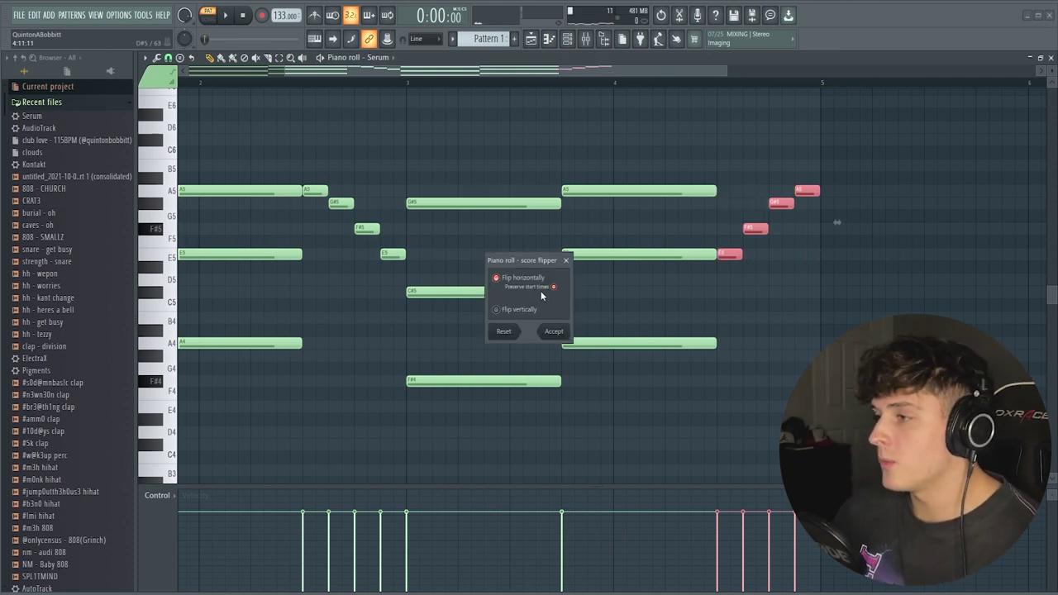
{"action": "left_click_drag", "start_coordinate": [541, 263], "coordinate": [518, 261]}
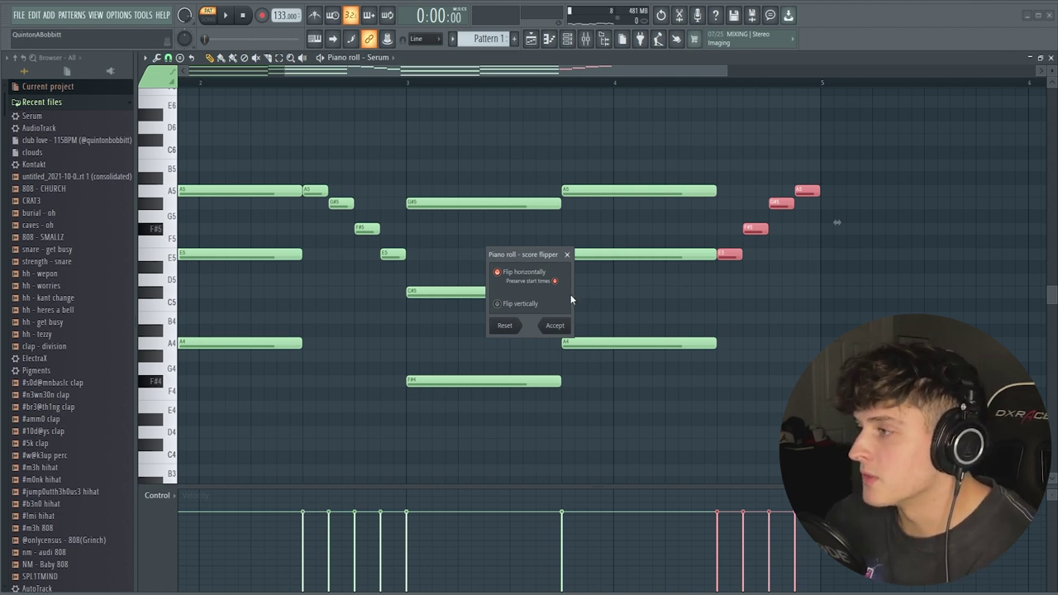
{"action": "left_click", "coordinate": [554, 325]}
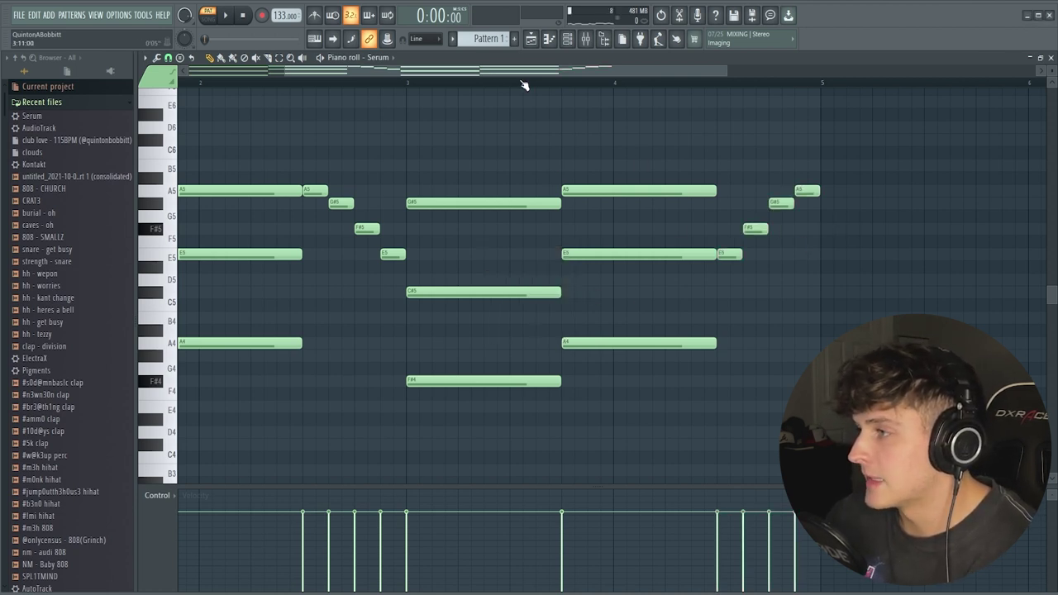
Add a second Serum channel and load the CYBËR preset bass - carbon.
{"action": "scroll", "coordinate": [504, 84], "scroll_direction": "down", "scroll_amount": 2}
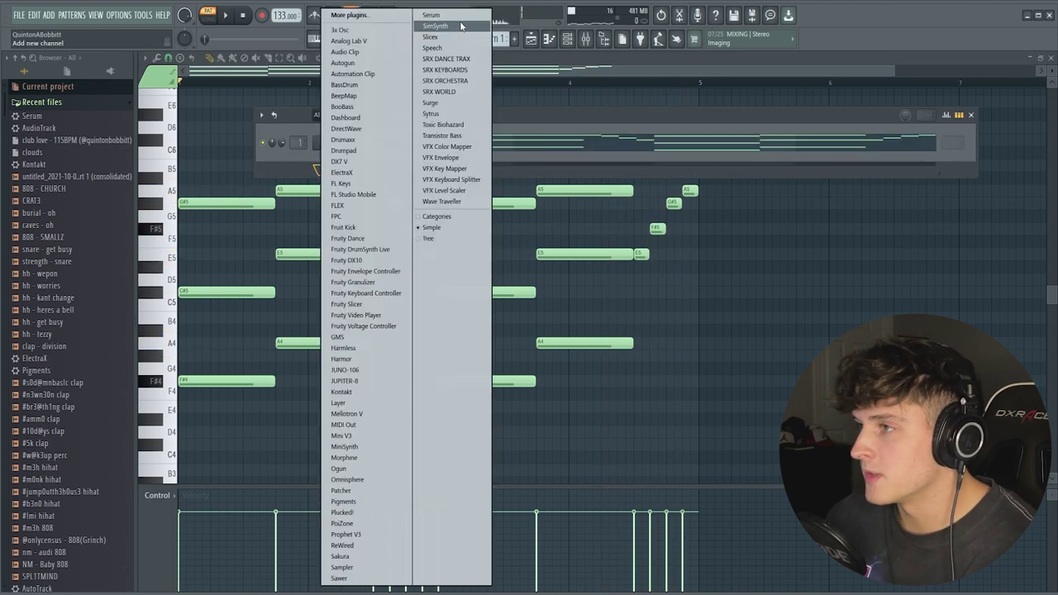
{"action": "left_click", "coordinate": [458, 16]}
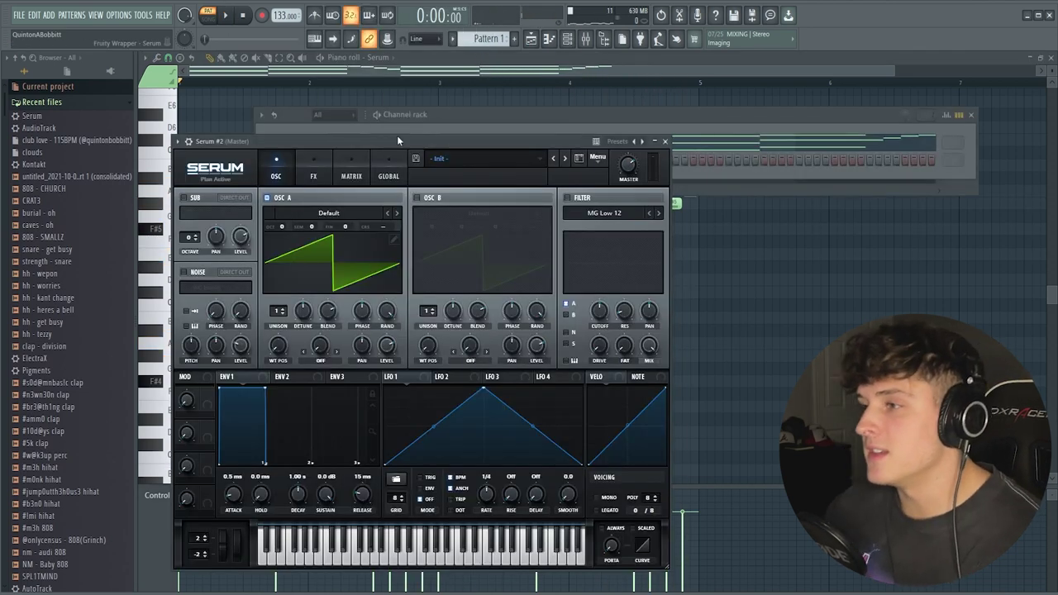
{"action": "left_click", "coordinate": [473, 147]}
{"action": "left_click", "coordinate": [504, 319]}
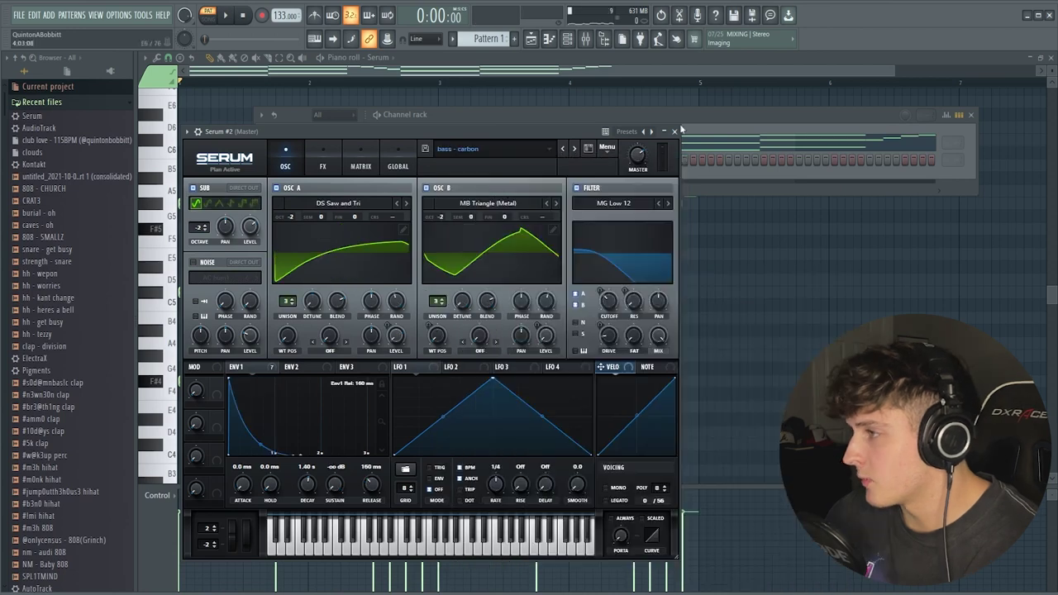
Write a Serum #2 bassline alternating F#3 and A3 under the four chords and play it back.
{"action": "left_click", "coordinate": [675, 132]}
{"action": "right_click", "coordinate": [328, 158]}
{"action": "left_click", "coordinate": [380, 160]}
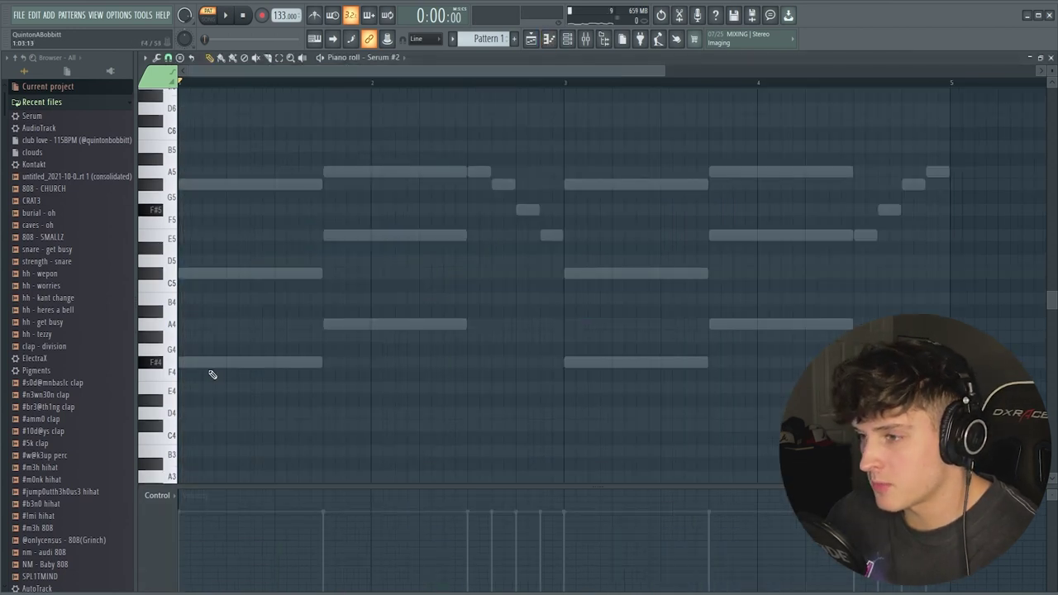
{"action": "key", "text": "space"}
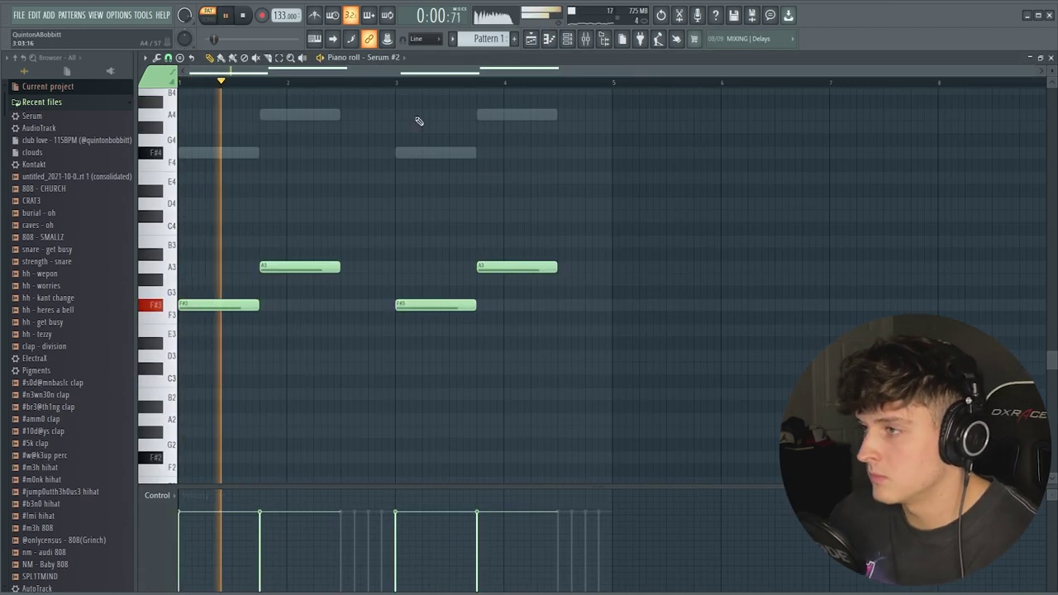
{"action": "key", "text": "F6"}
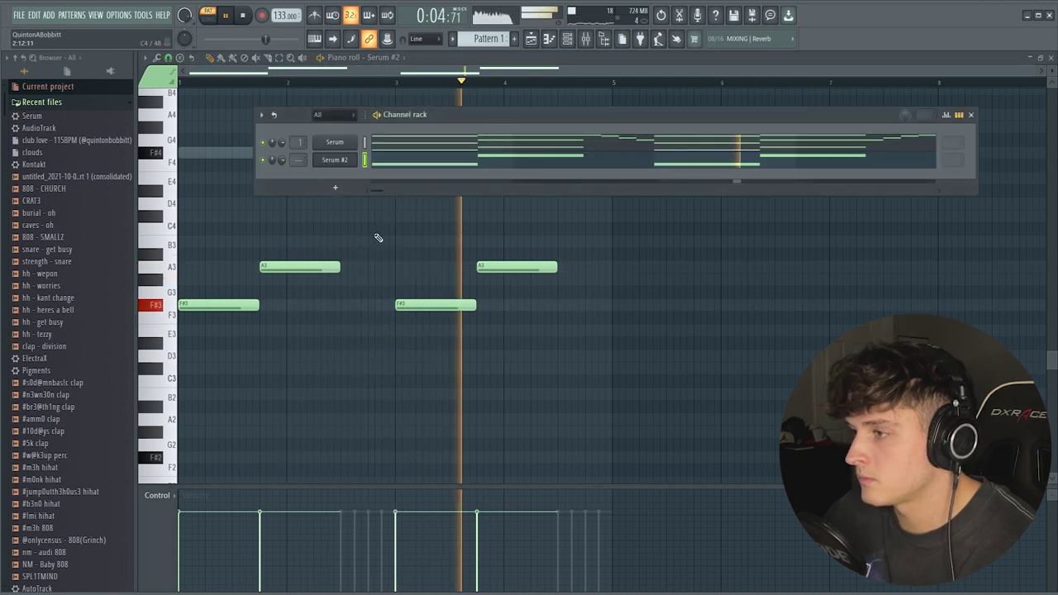
Add a third Serum channel and load the CYBËR preset lead - yoshi.
{"action": "key", "text": "F6"}
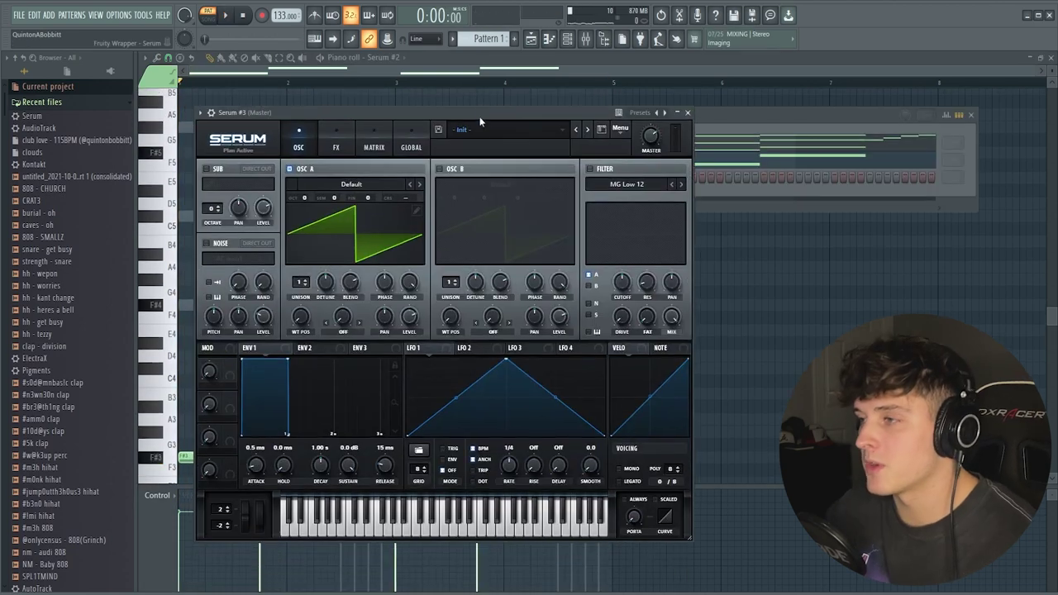
{"action": "left_click", "coordinate": [479, 124]}
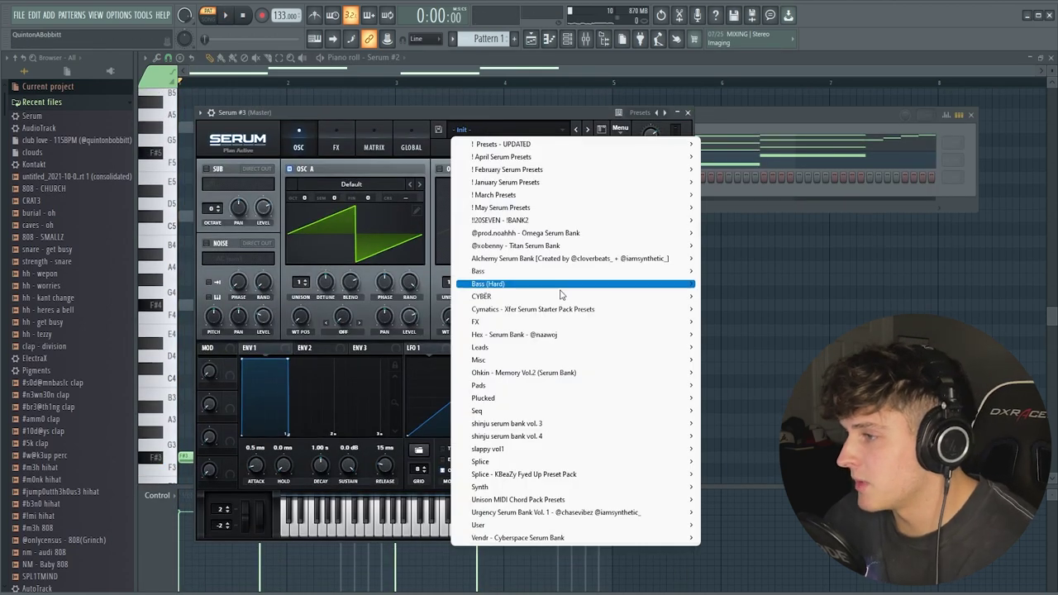
{"action": "mouse_move", "coordinate": [600, 296]}
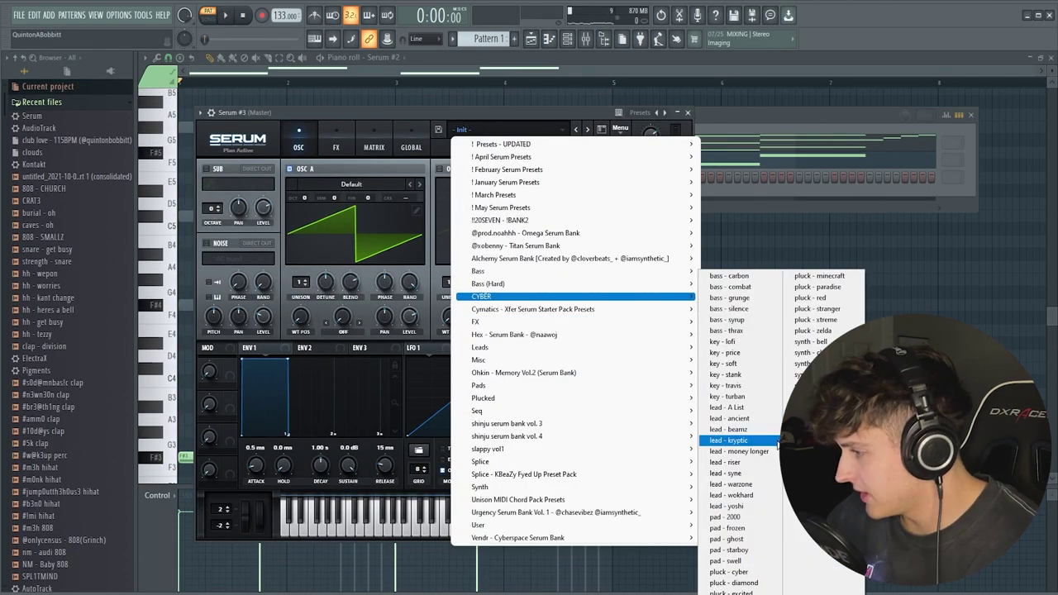
{"action": "left_click", "coordinate": [748, 506]}
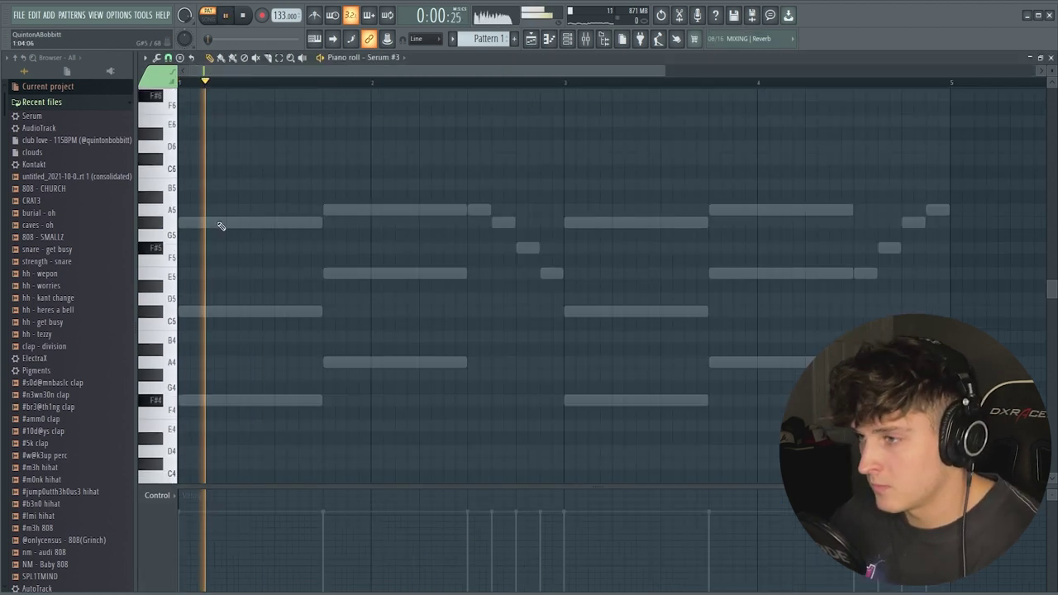
Draw a Serum #3 lead phrase of G#5, E5 and C#5 over the first two chords, extending C#5 to the second chord's end.
{"action": "left_click", "coordinate": [234, 225]}
{"action": "left_click_drag", "start_coordinate": [362, 221], "coordinate": [323, 222]}
{"action": "left_click", "coordinate": [330, 210]}
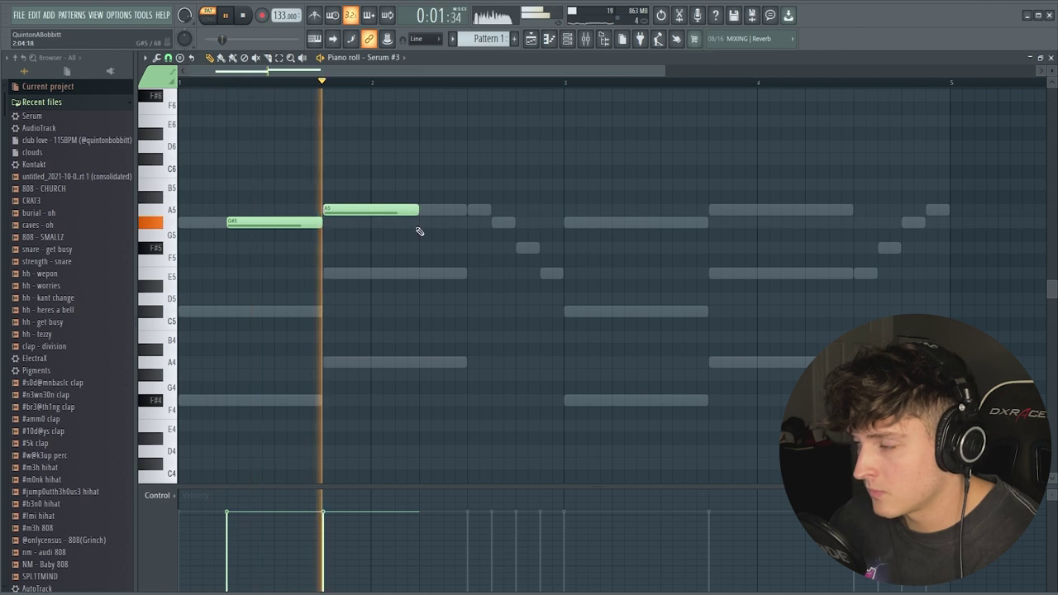
{"action": "left_click", "coordinate": [421, 223]}
{"action": "key", "text": "space"}
{"action": "key", "text": "space"}
{"action": "right_click", "coordinate": [497, 224]}
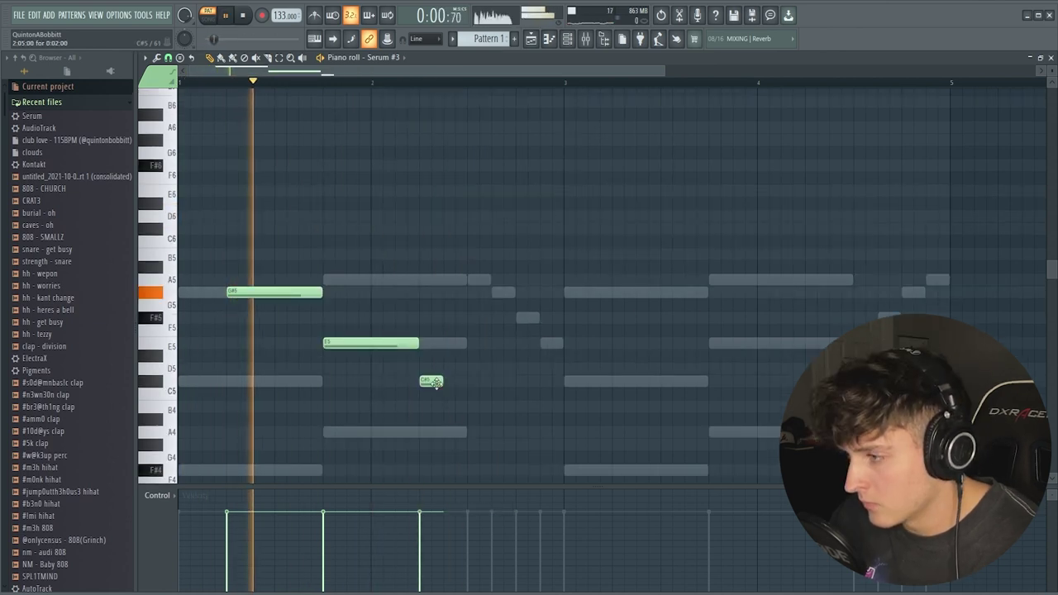
{"action": "left_click_drag", "start_coordinate": [442, 381], "coordinate": [466, 380]}
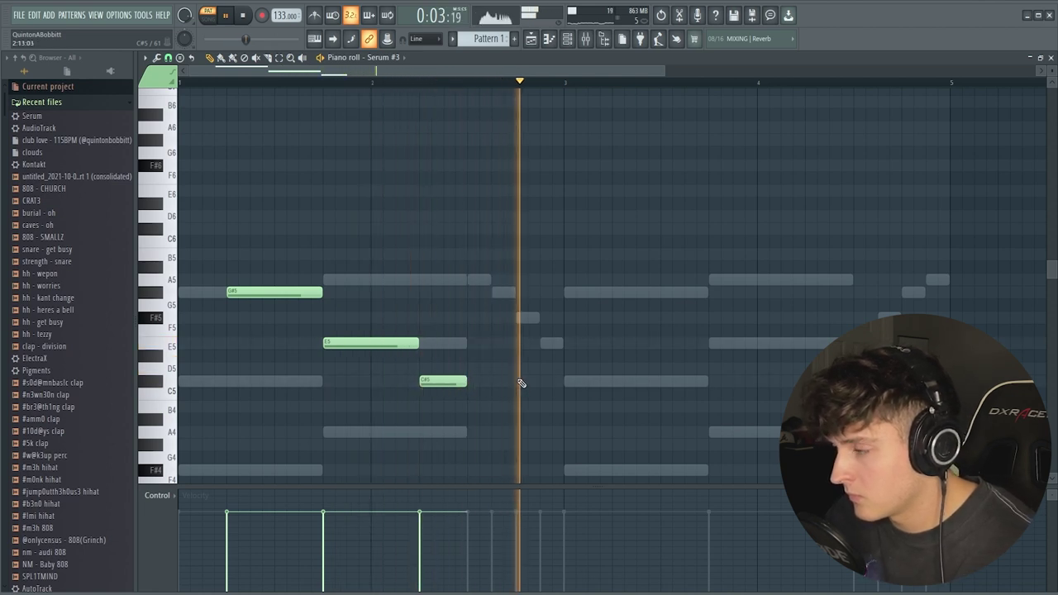
Duplicate the lead phrase over the second pair of chords and change the copy's last two notes to A5 and E5.
{"action": "key", "text": "ctrl+b"}
{"action": "key", "text": "space"}
{"action": "key", "text": "space"}
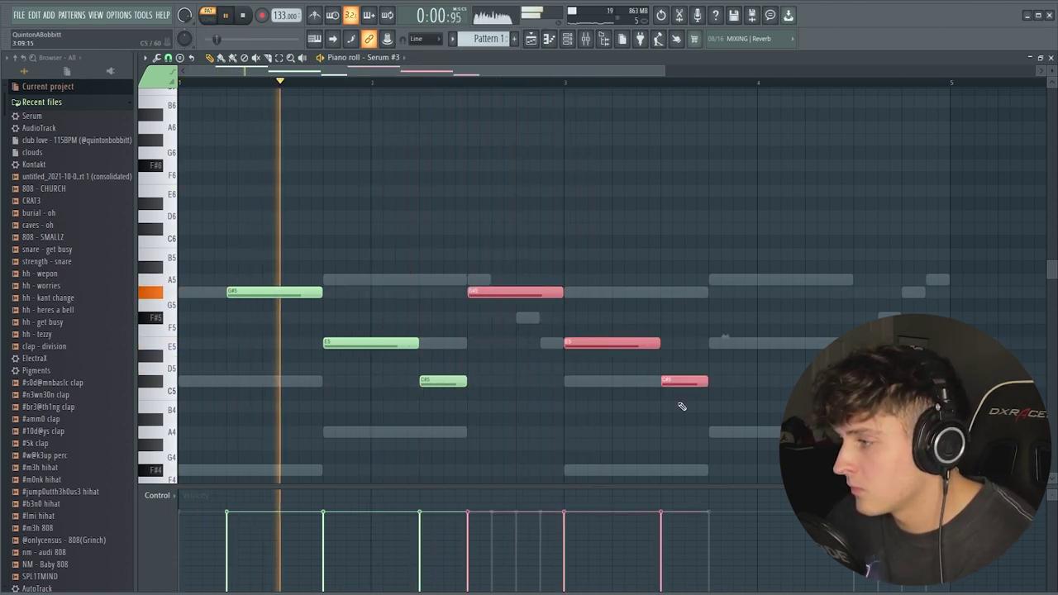
{"action": "left_click_drag", "start_coordinate": [493, 291], "coordinate": [638, 292]}
{"action": "left_click", "coordinate": [724, 355]}
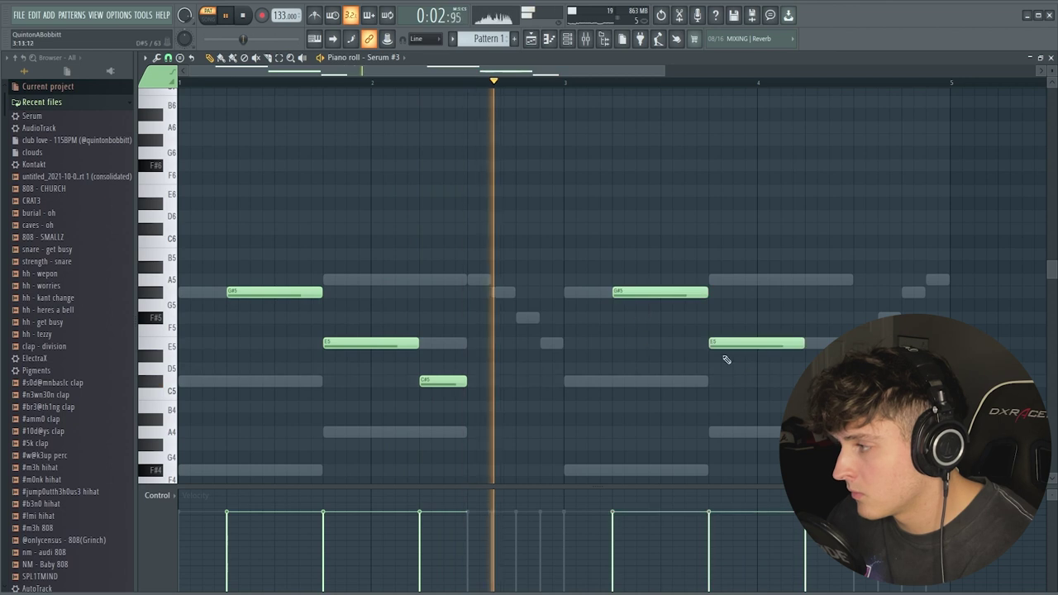
{"action": "left_click_drag", "start_coordinate": [742, 344], "coordinate": [740, 280]}
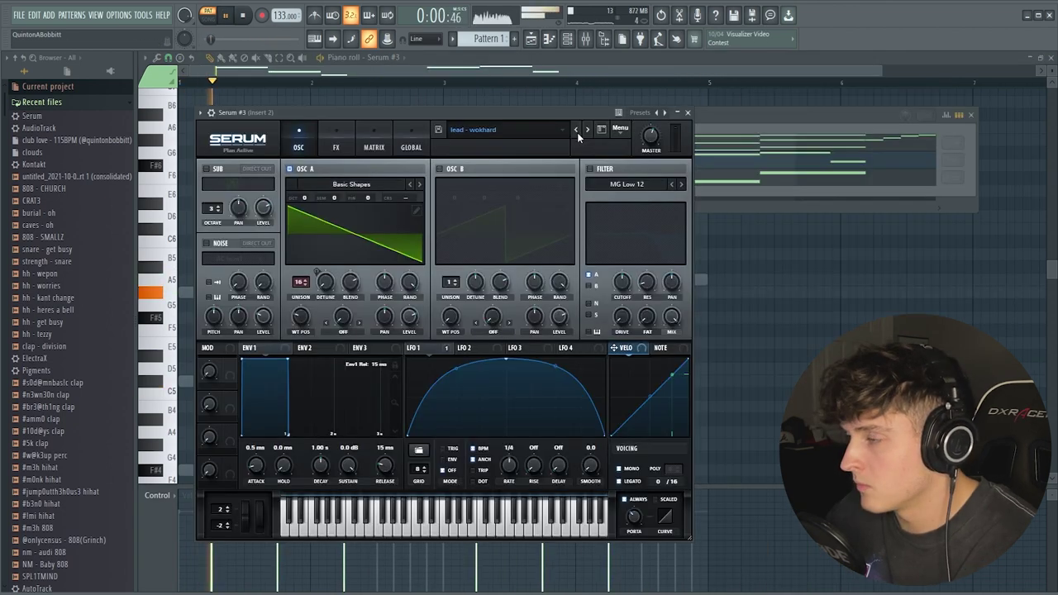
Switch Serum #3 to the lead - kryptic preset and lower its master volume to 66%.
{"action": "left_click", "coordinate": [576, 131]}
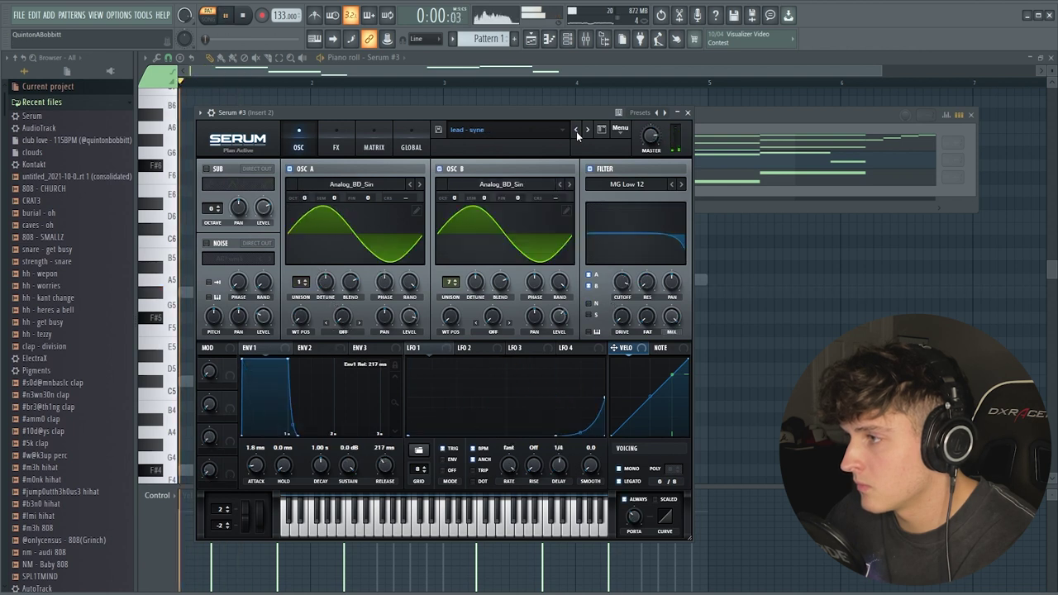
{"action": "left_click", "coordinate": [576, 132]}
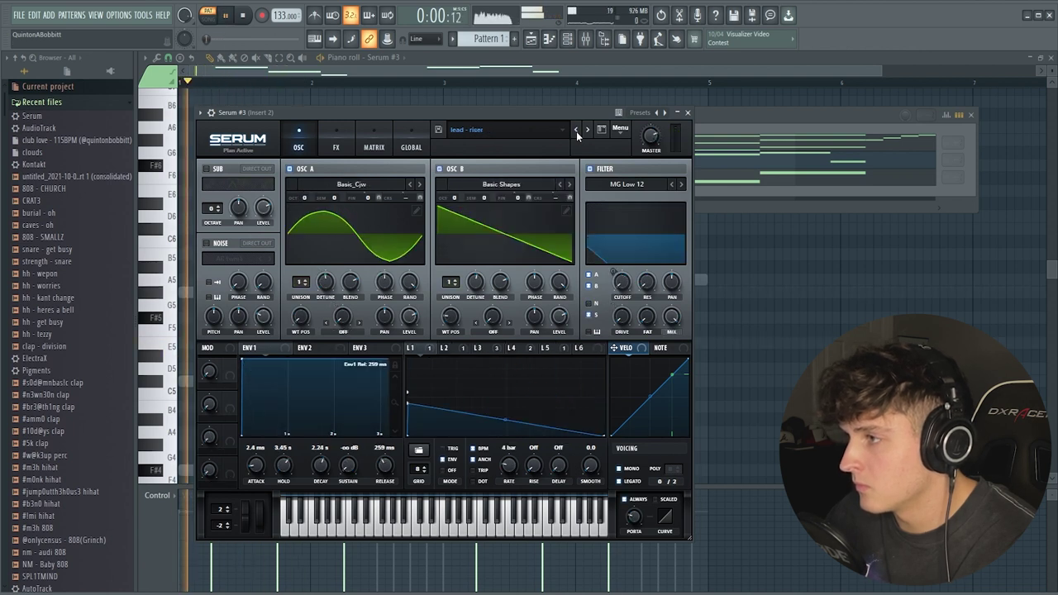
{"action": "left_click", "coordinate": [576, 131]}
{"action": "left_click", "coordinate": [576, 131]}
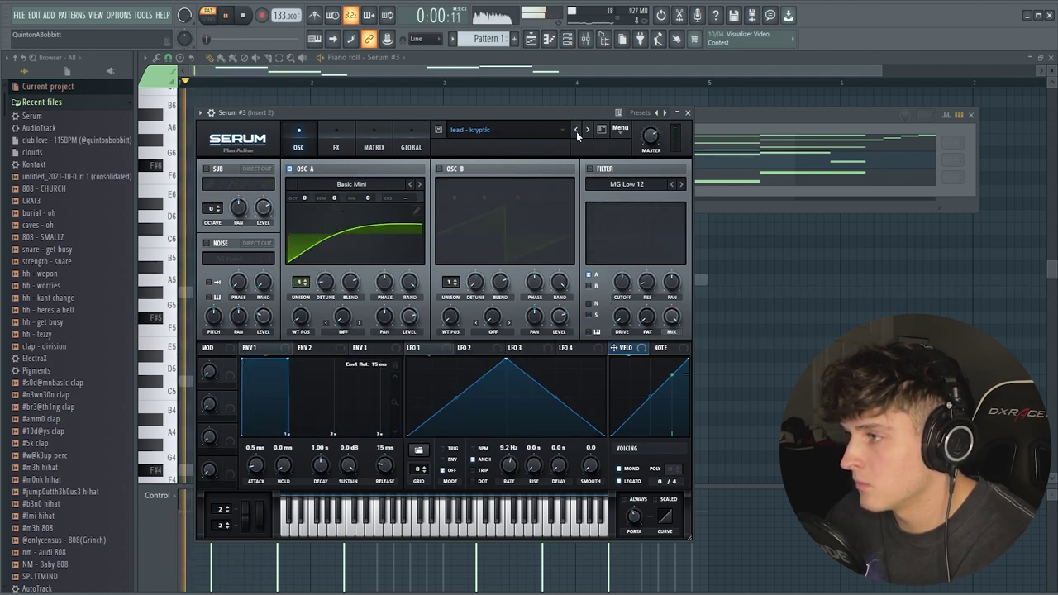
{"action": "mouse_move", "coordinate": [647, 144]}
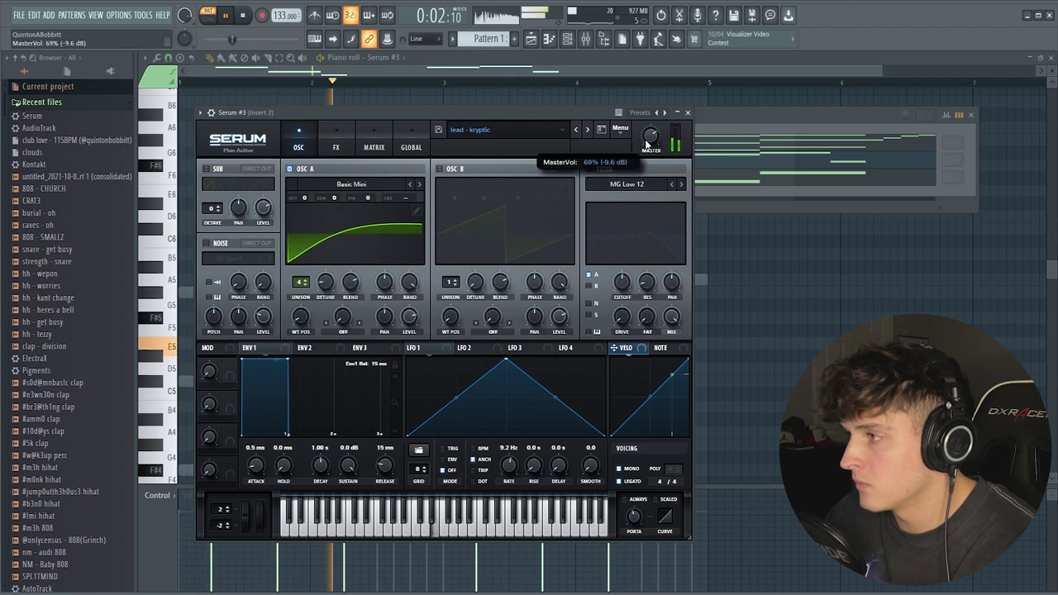
{"action": "scroll", "coordinate": [647, 144], "scroll_direction": "down", "scroll_amount": 1}
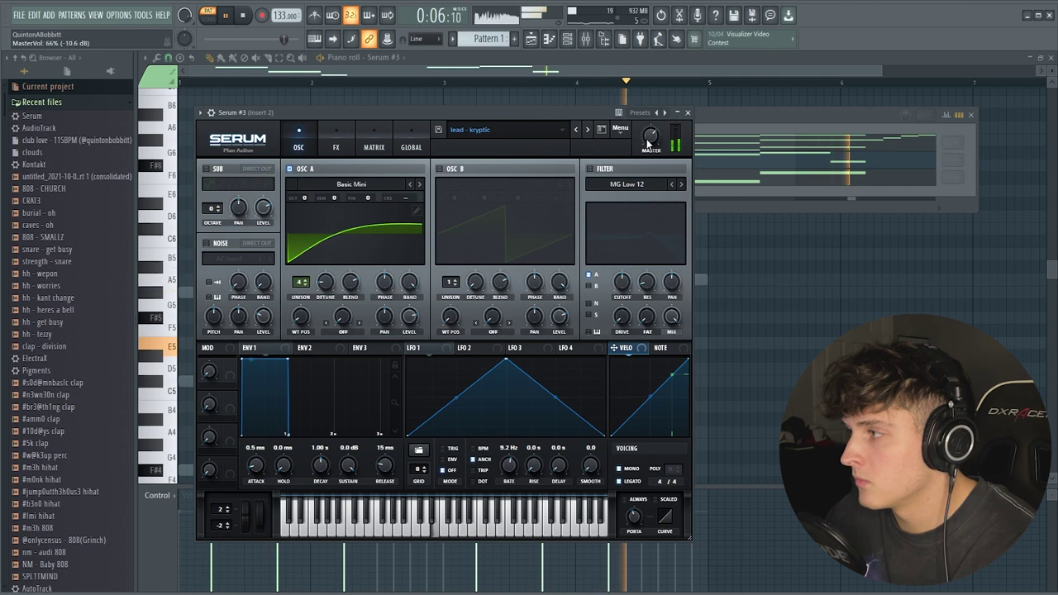
{"action": "left_click", "coordinate": [687, 113]}
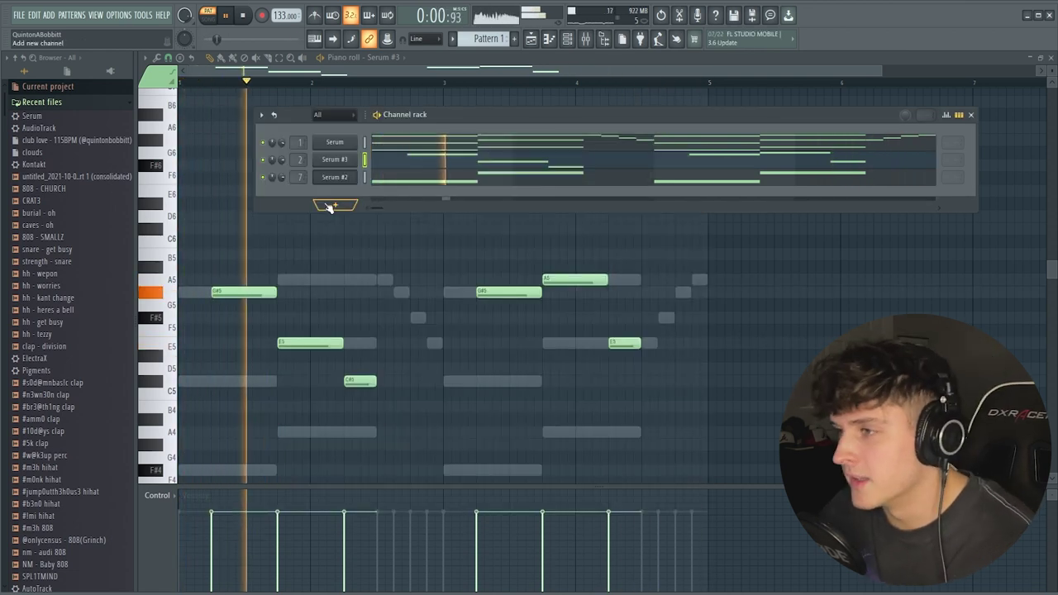
Add a fourth Serum channel and draw two short E5 notes in the first half of bar 1.
{"action": "left_click", "coordinate": [321, 204]}
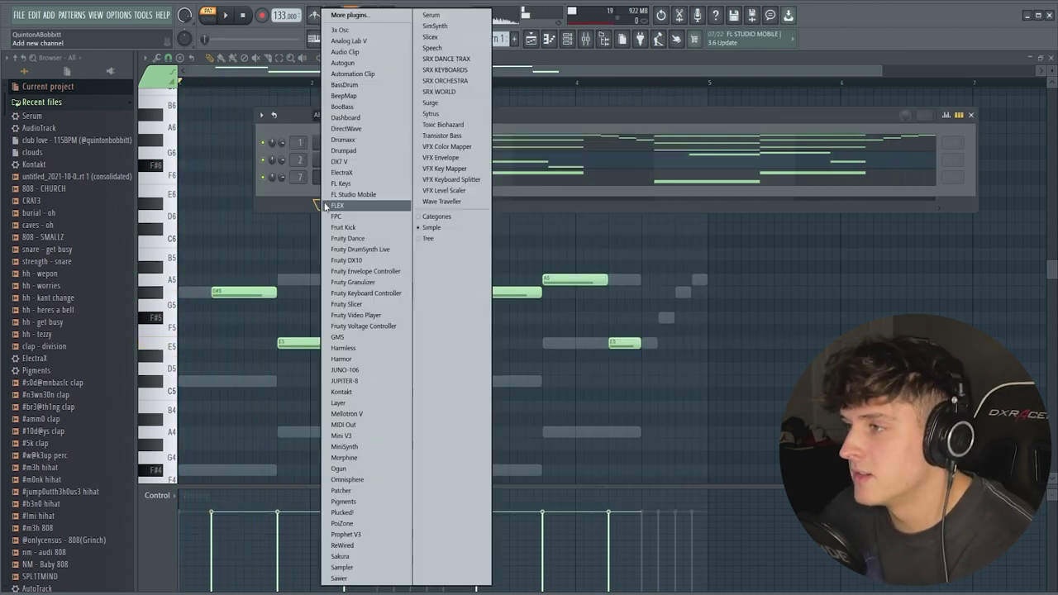
{"action": "left_click", "coordinate": [432, 15]}
{"action": "left_click", "coordinate": [202, 184]}
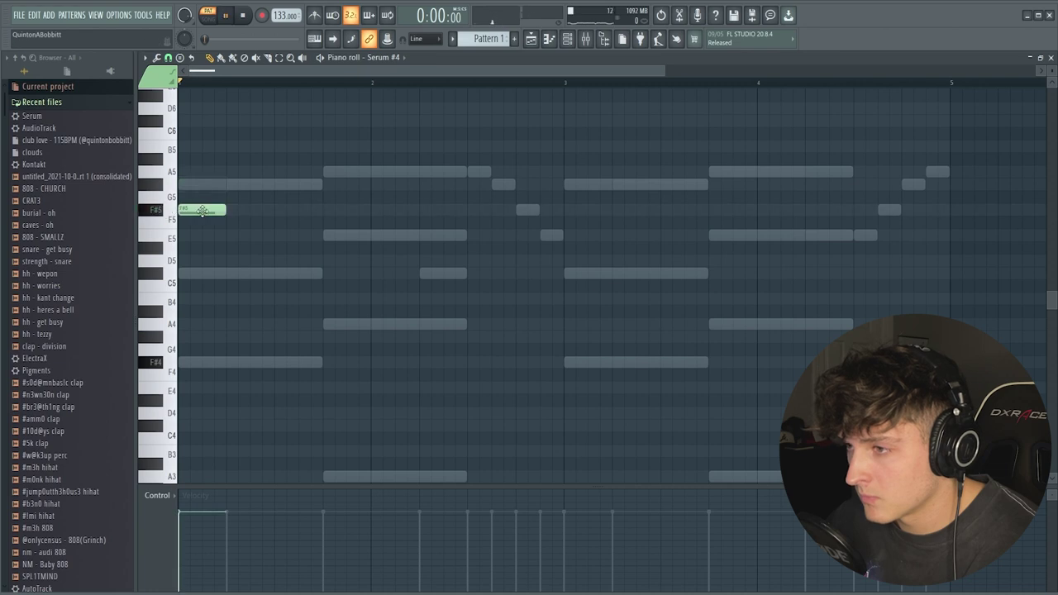
{"action": "key", "text": "space"}
{"action": "left_click", "coordinate": [235, 211]}
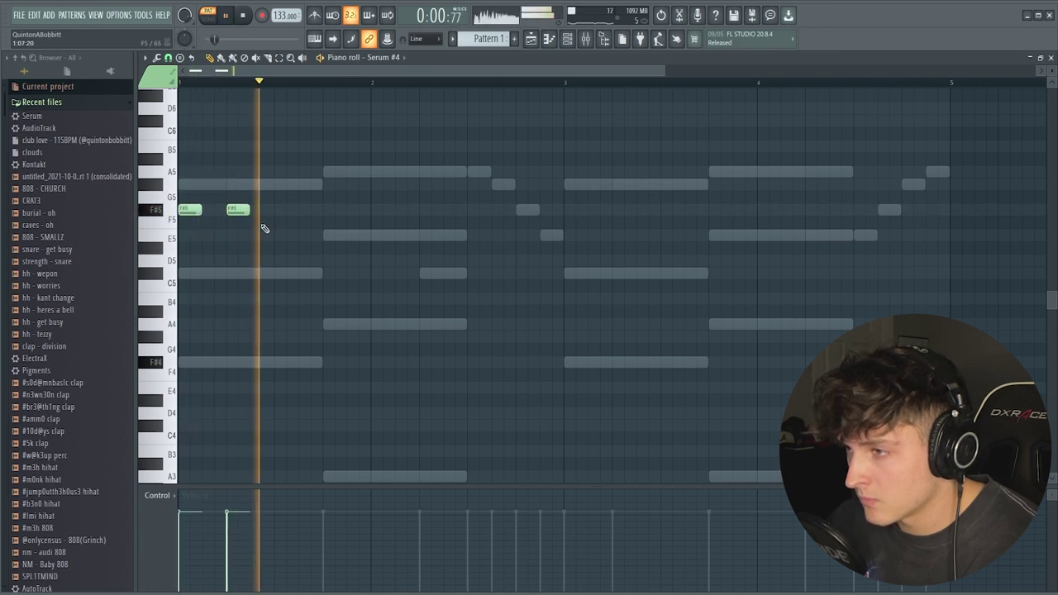
{"action": "key", "text": "shift+Down"}
{"action": "key", "text": "shift+Down"}
{"action": "key", "text": "space"}
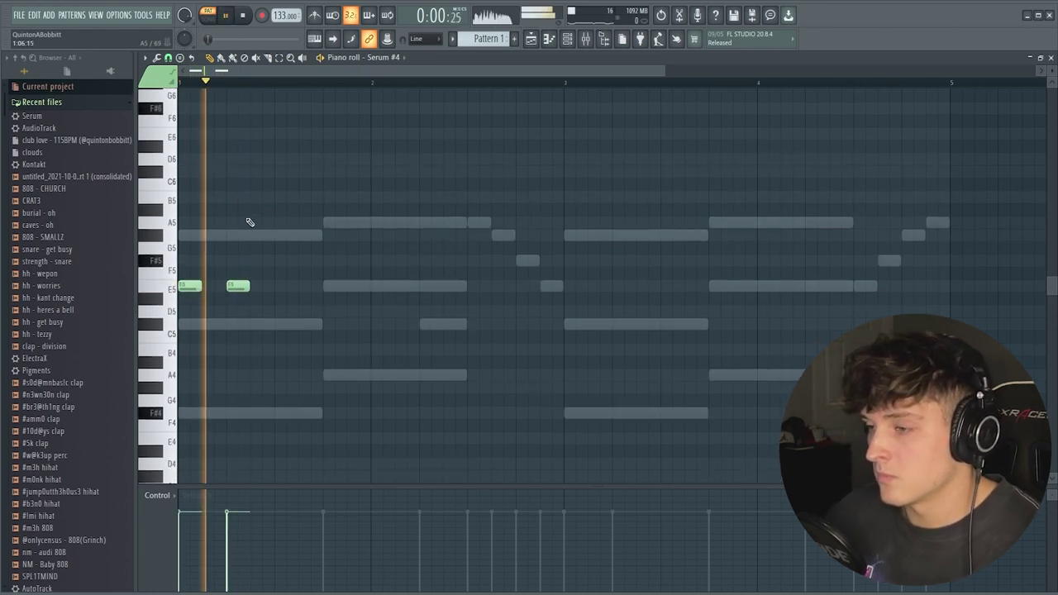
{"action": "key", "text": "space"}
{"action": "key", "text": "space"}
Continue the Serum #4 melody in bar 1 with G#5 and A5 notes plus shorter G#5, B5 and C#6 notes.
{"action": "left_click", "coordinate": [280, 235]}
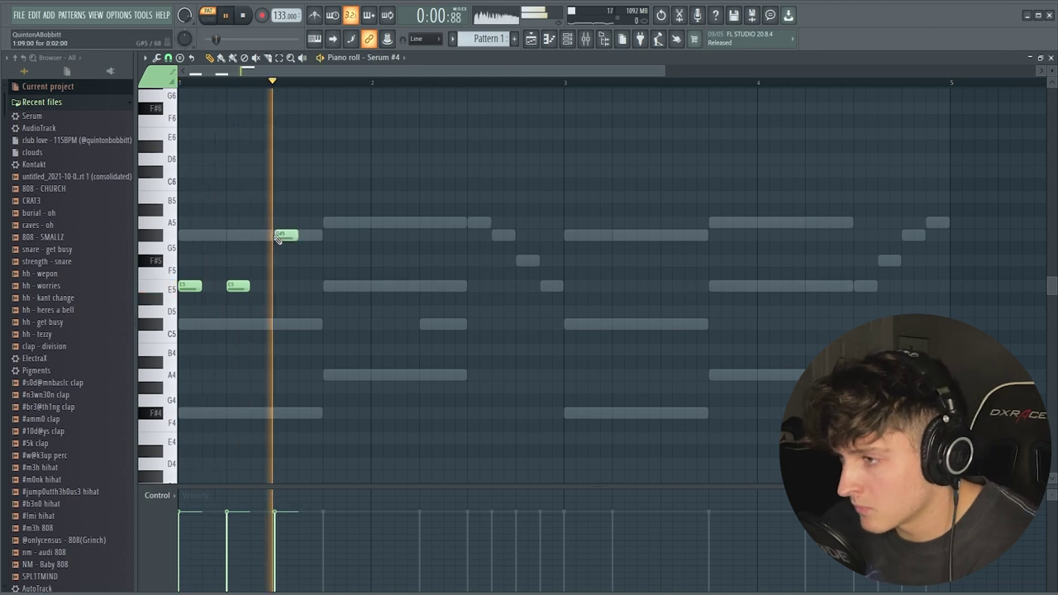
{"action": "left_click", "coordinate": [328, 223]}
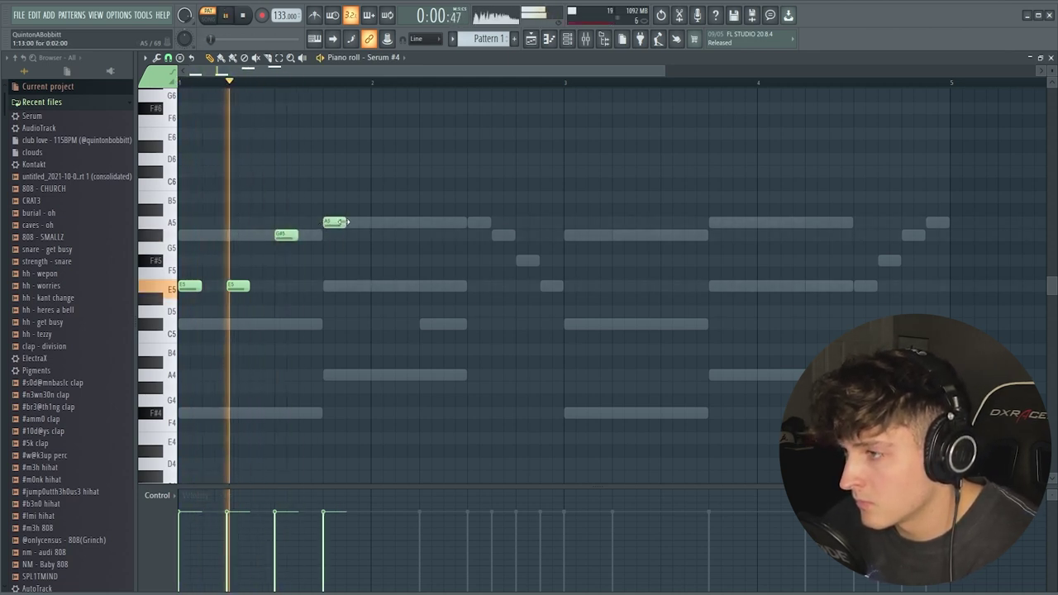
{"action": "left_click", "coordinate": [352, 197]}
{"action": "left_click_drag", "start_coordinate": [355, 198], "coordinate": [353, 261]}
{"action": "left_click", "coordinate": [377, 287]}
{"action": "key", "text": "space"}
{"action": "key", "text": "space"}
{"action": "right_click", "coordinate": [358, 261]}
{"action": "key", "text": "space"}
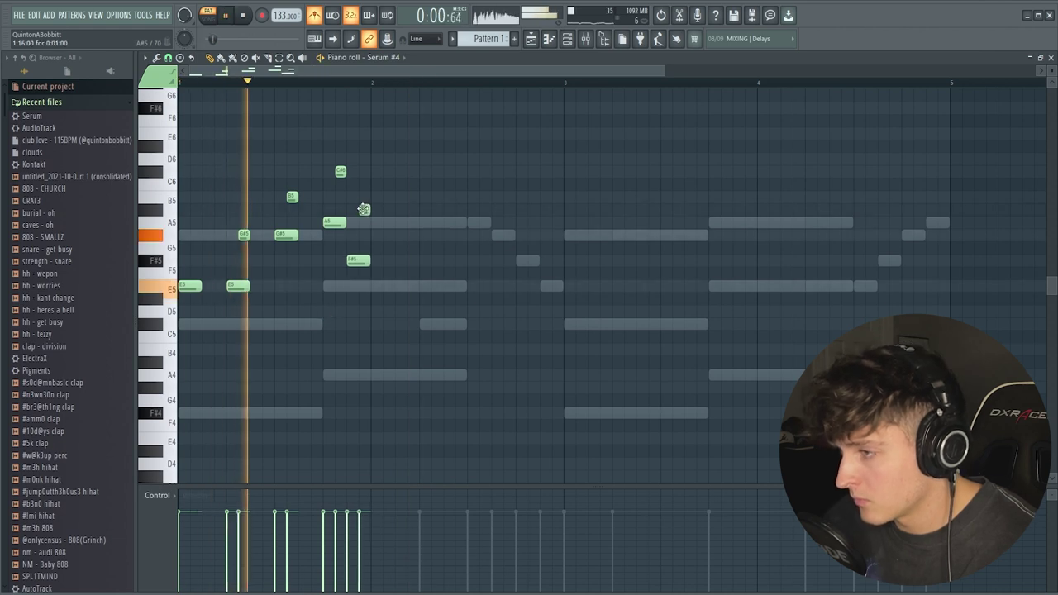
{"action": "left_click_drag", "start_coordinate": [364, 210], "coordinate": [363, 222]}
{"action": "key", "text": "space"}
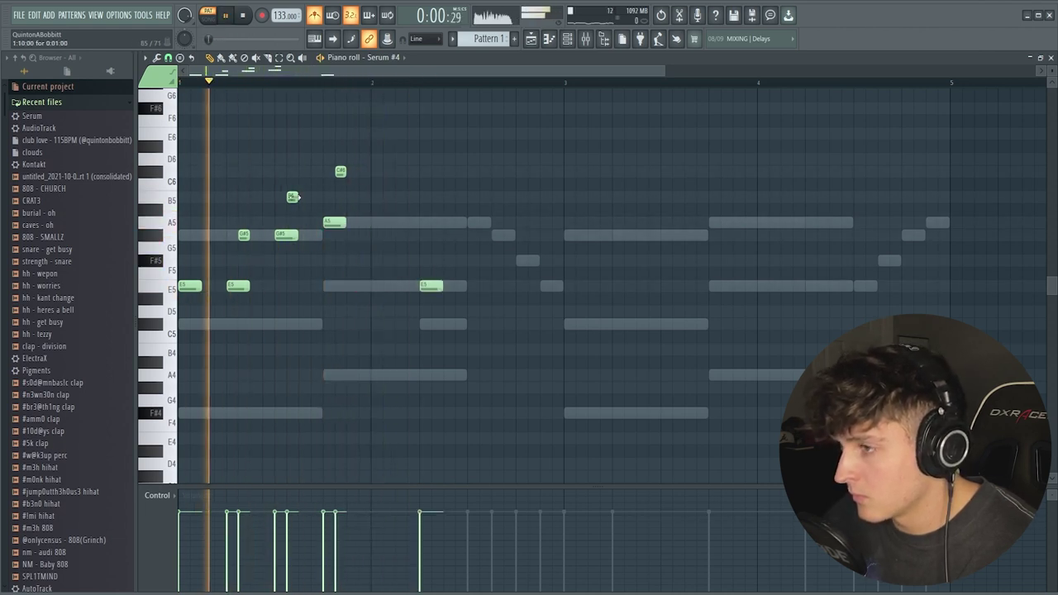
Pair E5 notes with short F#5, F#5 and G#5 notes through bar 2 and duplicate the two-bar phrase over bars 3 and 4.
{"action": "left_click", "coordinate": [435, 260]}
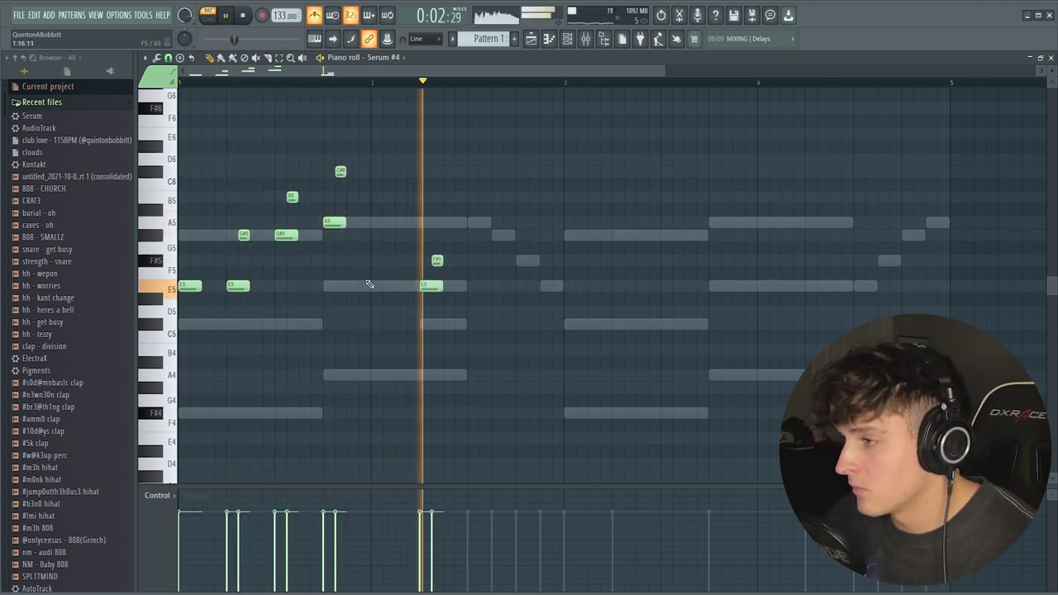
{"action": "left_click_drag", "start_coordinate": [432, 303], "coordinate": [433, 234]}
{"action": "left_click_drag", "start_coordinate": [427, 284], "coordinate": [476, 284]}
{"action": "left_click", "coordinate": [490, 311], "text": "ctrl"}
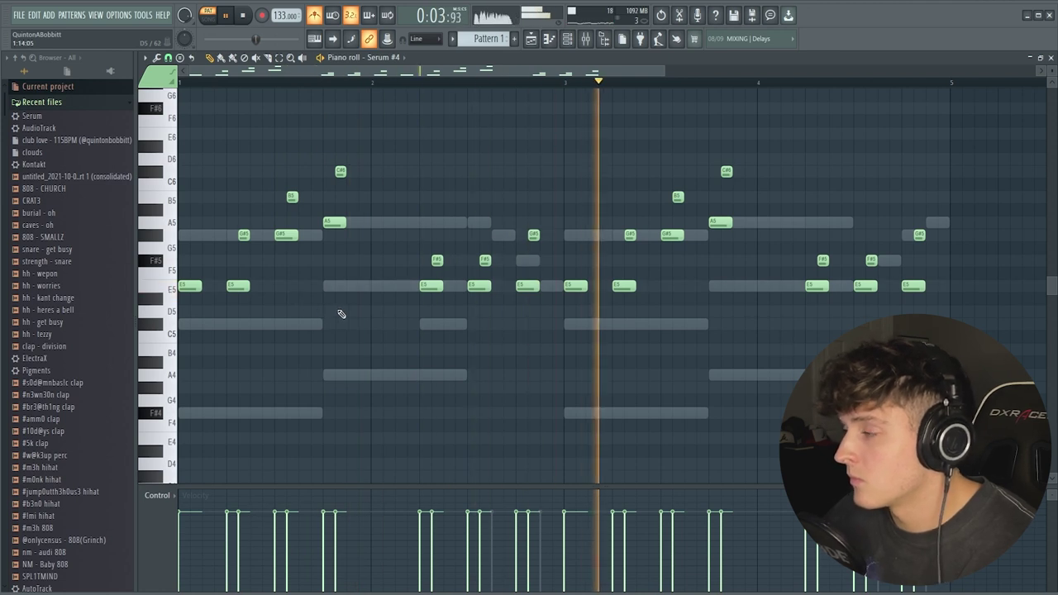
{"action": "scroll", "coordinate": [445, 87], "scroll_direction": "down", "scroll_amount": 1}
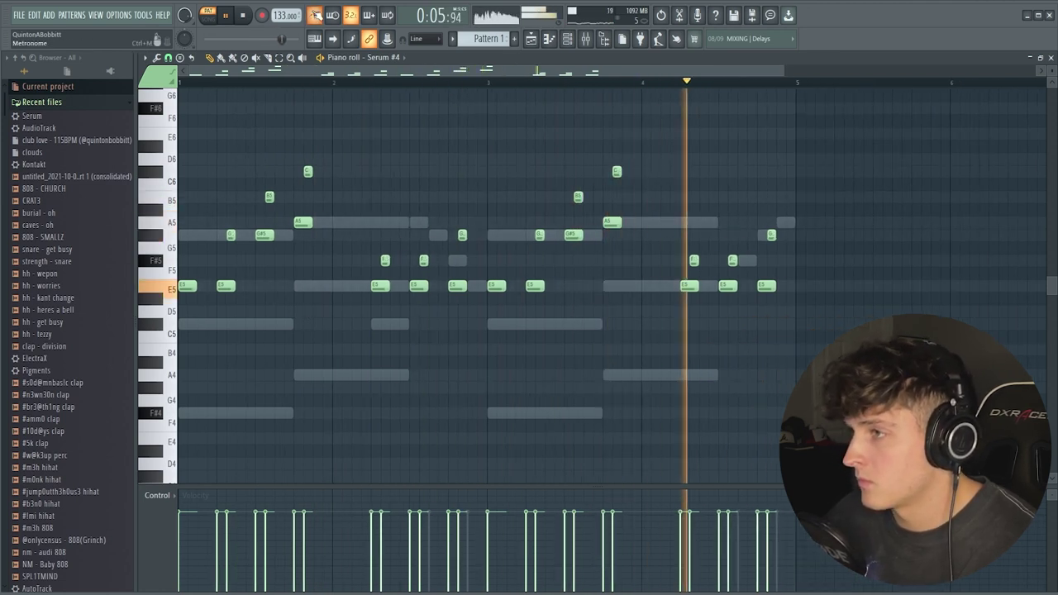
Lower the Serum #4 melody by one octave and load Fruity parametric EQ 2 in the first slot of mixer insert 3.
{"action": "left_click", "coordinate": [567, 43]}
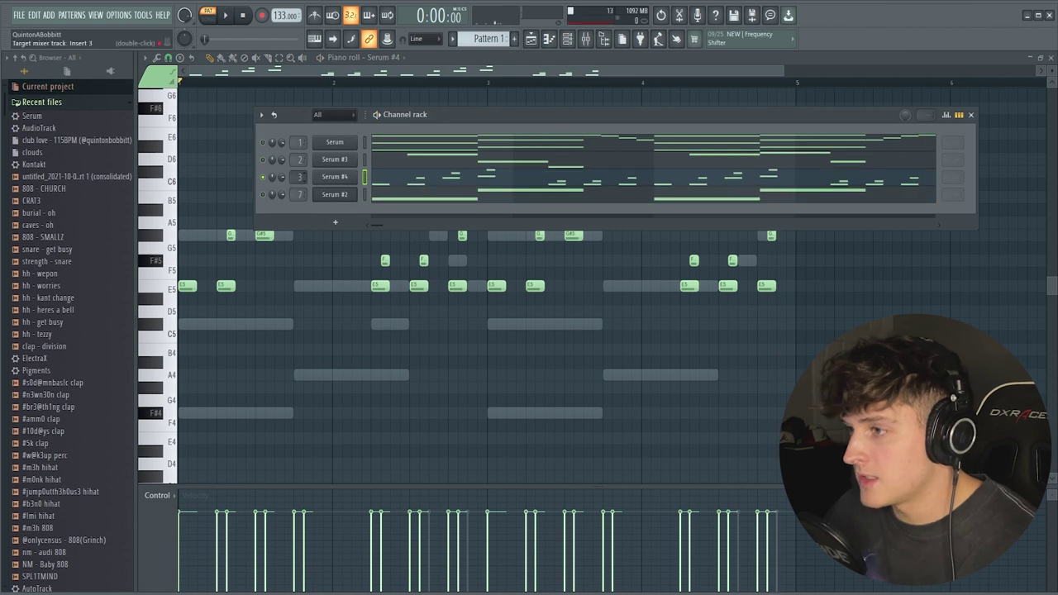
{"action": "key", "text": "F6"}
{"action": "key", "text": "F6"}
{"action": "key", "text": "F9"}
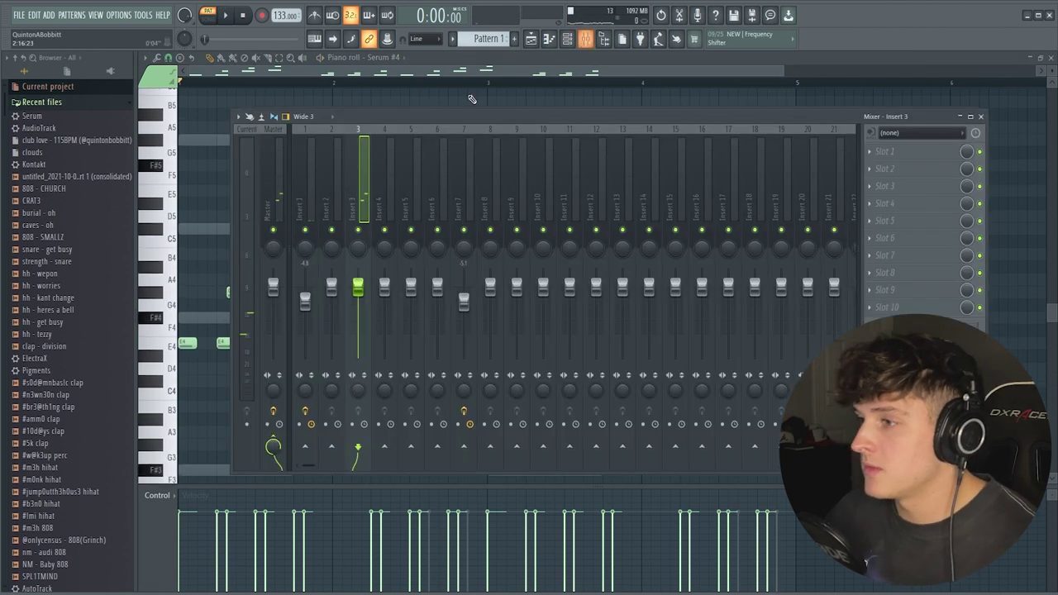
{"action": "left_click", "coordinate": [904, 150]}
{"action": "left_click", "coordinate": [1025, 501]}
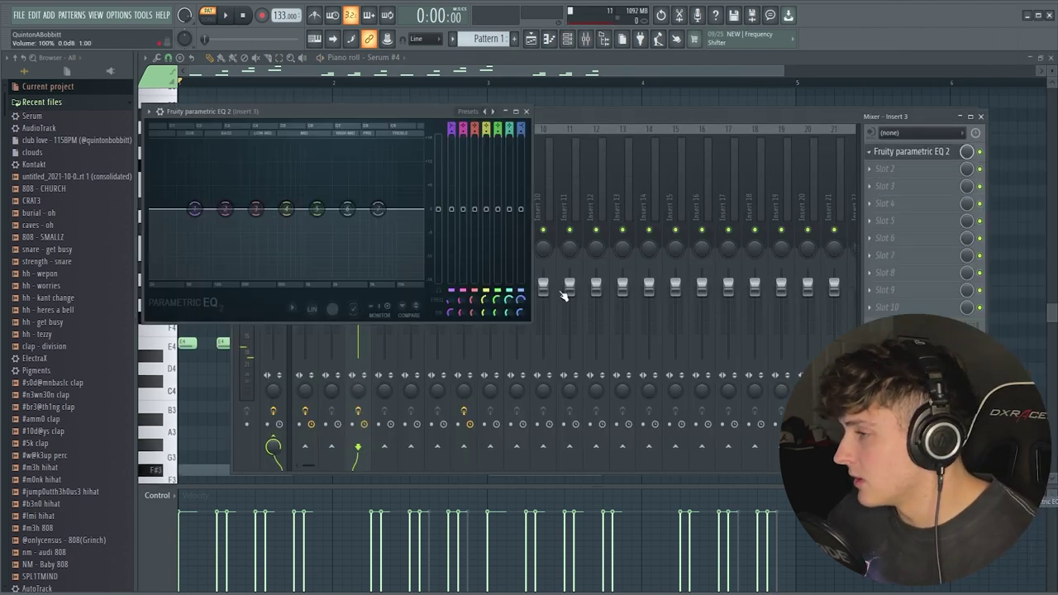
{"action": "key", "text": "space"}
{"action": "left_click", "coordinate": [493, 112]}
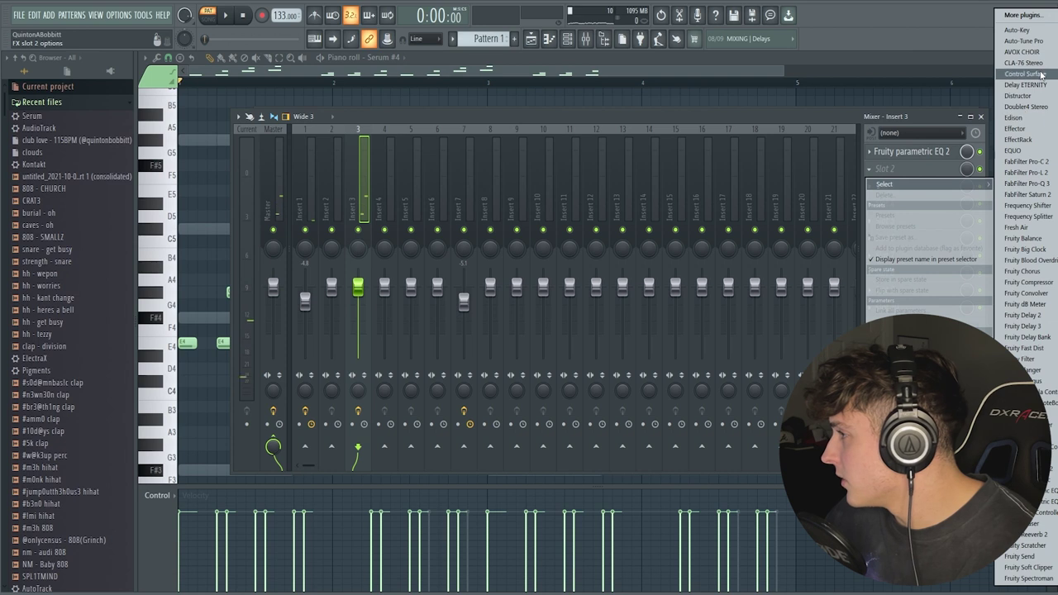
Add Fruity Delay 3 in insert 3's second slot with a 1/4 delay time and a reduced feedback level.
{"action": "left_click", "coordinate": [1043, 329]}
{"action": "right_click", "coordinate": [389, 165]}
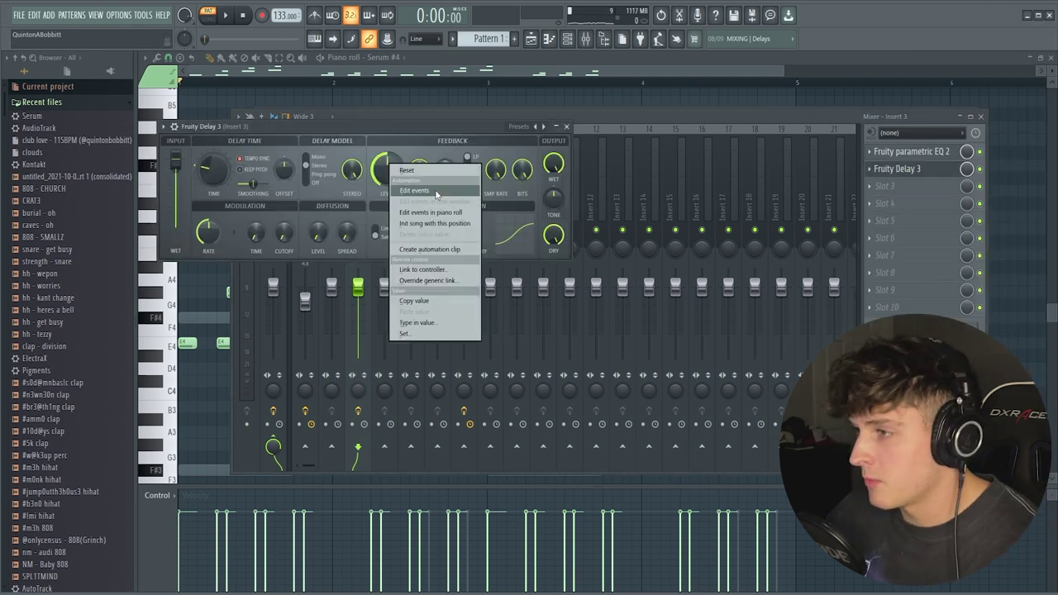
{"action": "right_click", "coordinate": [378, 169]}
{"action": "left_click", "coordinate": [199, 171]}
{"action": "right_click", "coordinate": [204, 171]}
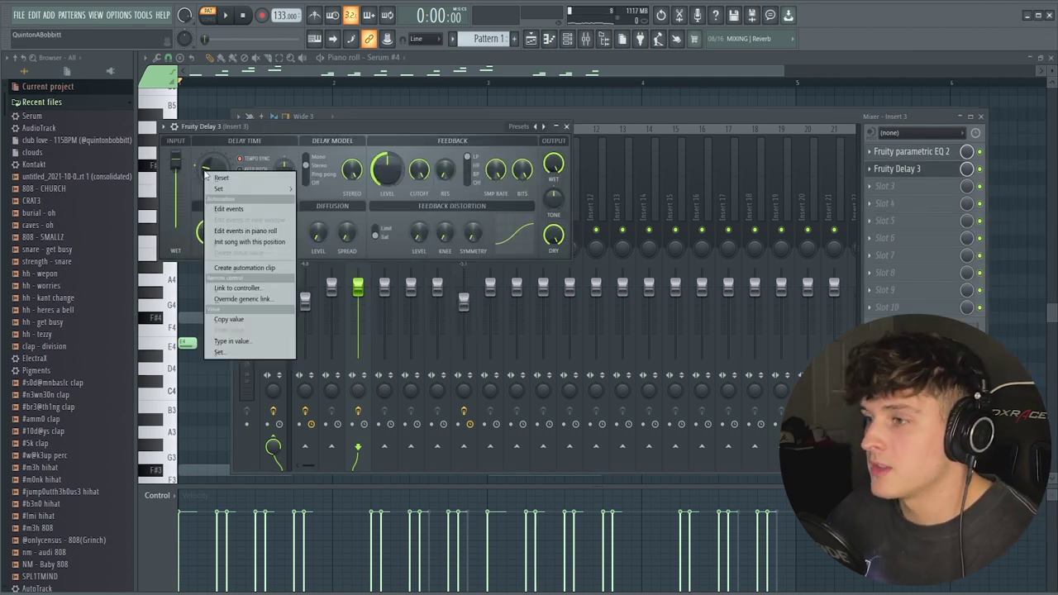
{"action": "mouse_move", "coordinate": [252, 193]}
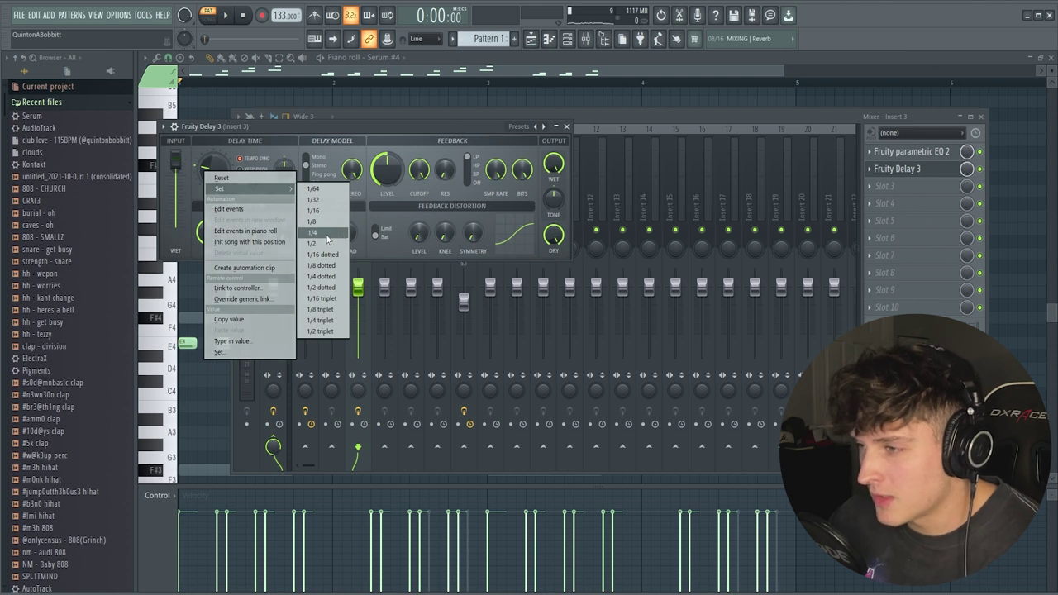
{"action": "left_click", "coordinate": [326, 235]}
{"action": "left_click_drag", "start_coordinate": [326, 131], "coordinate": [469, 132]}
{"action": "key", "text": "space"}
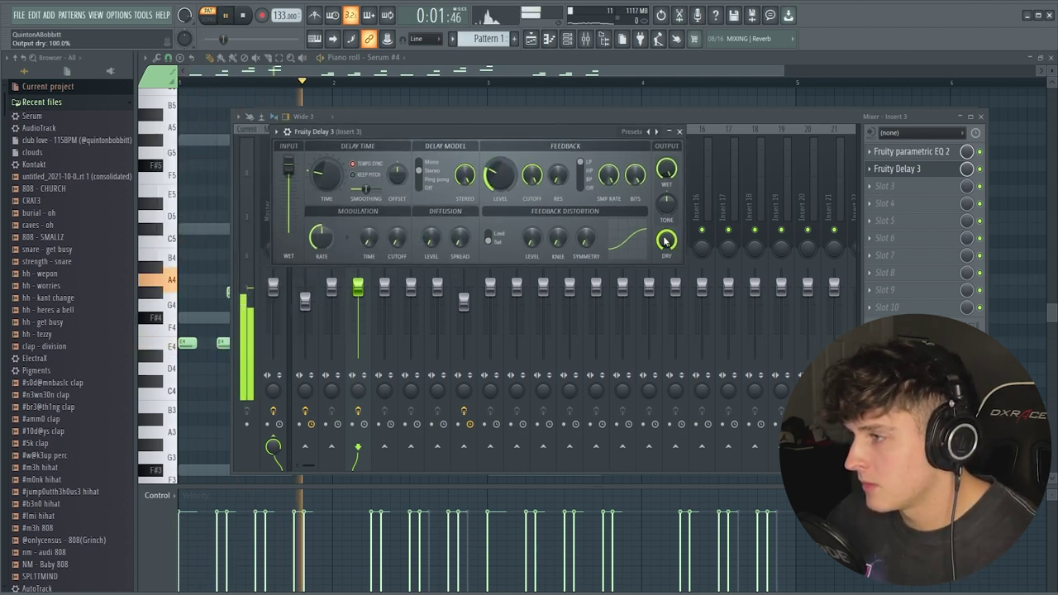
{"action": "key", "text": "space"}
{"action": "right_click", "coordinate": [330, 171]}
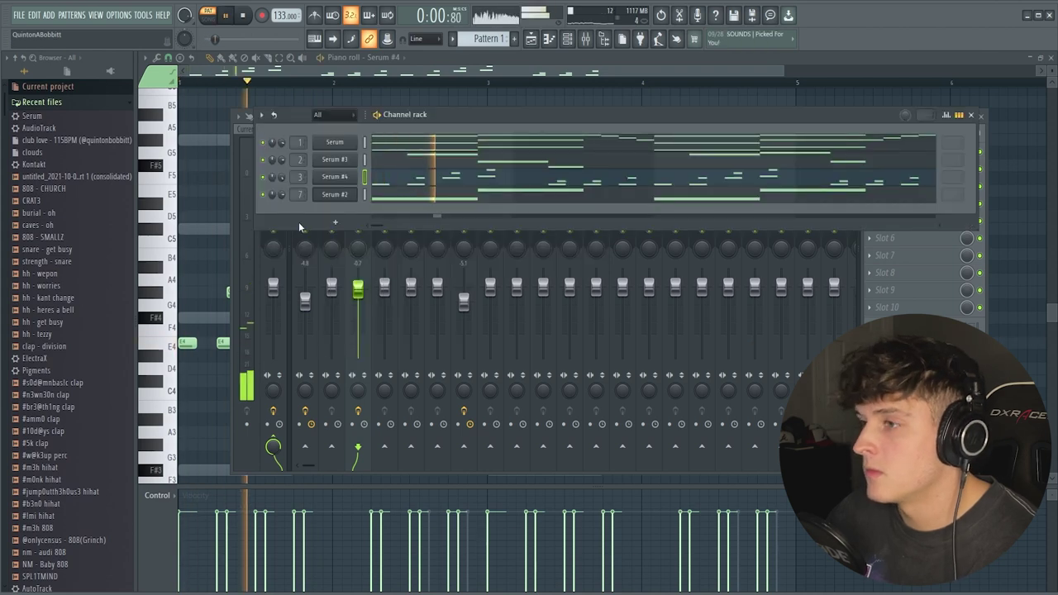
Check the Serum #4 synth and melody, and remove Fruity Delay 3 from insert 3's second slot.
{"action": "left_click", "coordinate": [326, 178]}
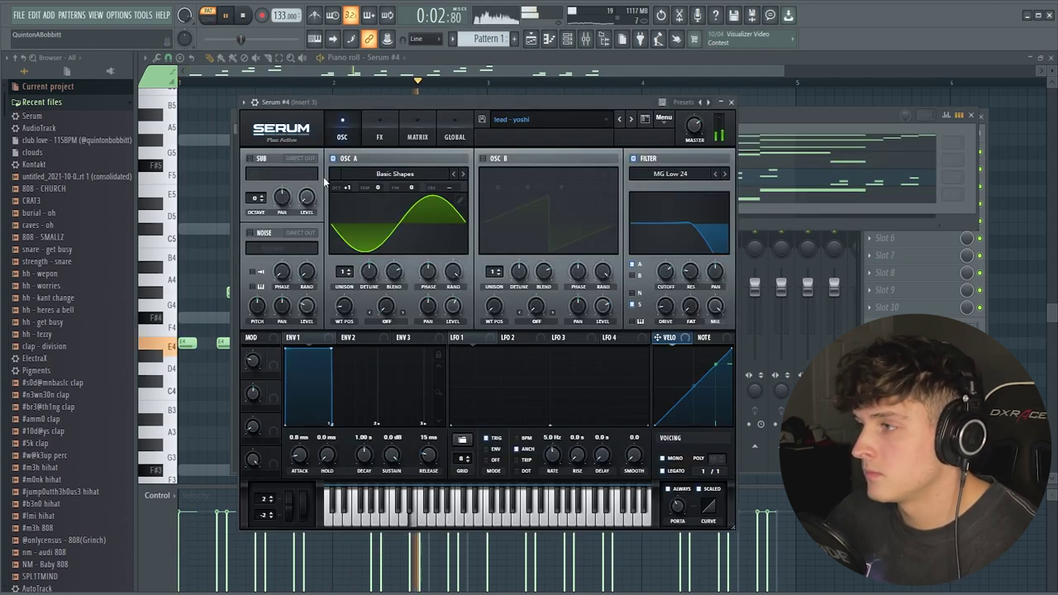
{"action": "left_click", "coordinate": [466, 60]}
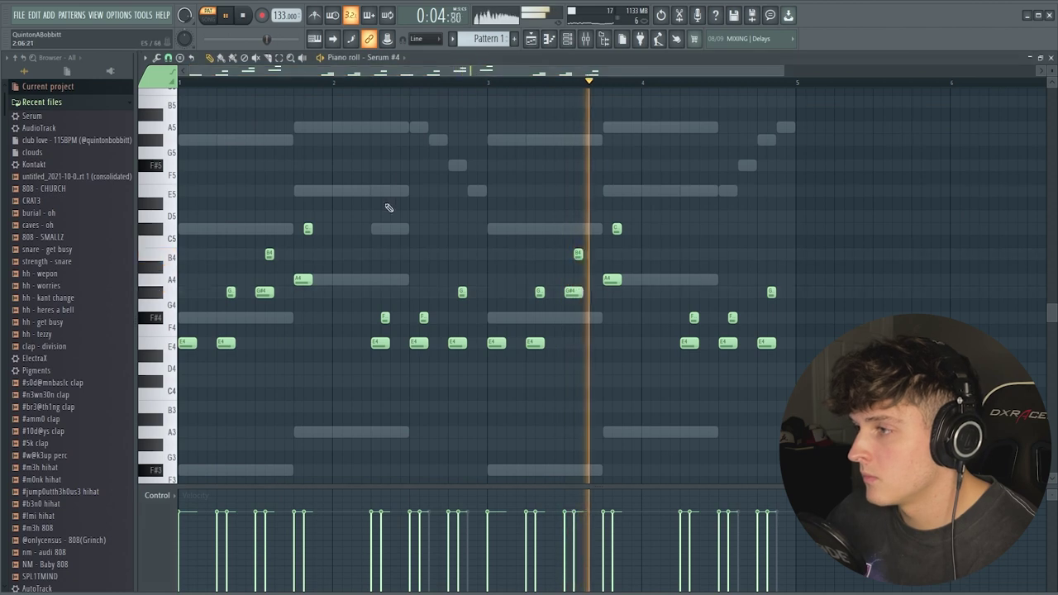
{"action": "left_click", "coordinate": [585, 39]}
{"action": "left_click", "coordinate": [869, 169]}
{"action": "left_click", "coordinate": [892, 195]}
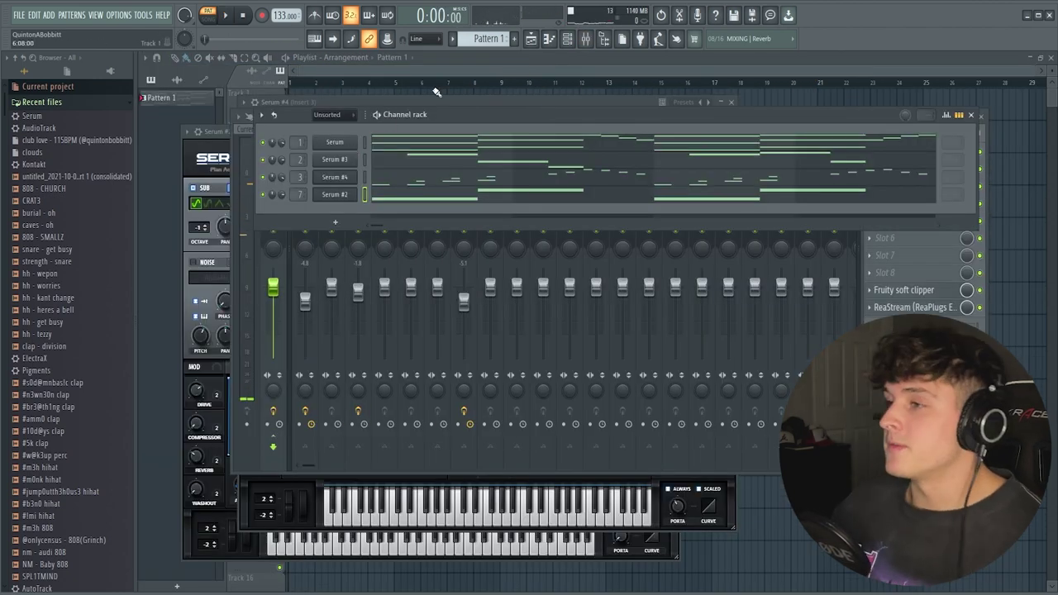
Split Pattern 1 by channel into separate Serum patterns in the playlist.
{"action": "key", "text": "F5"}
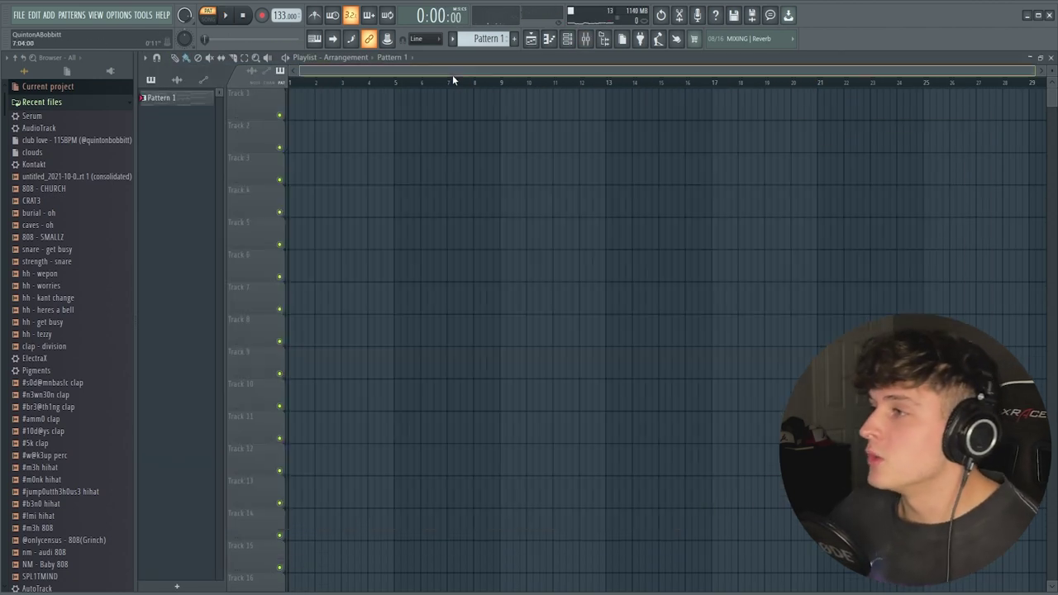
{"action": "left_click", "coordinate": [529, 40]}
{"action": "key", "text": "F5"}
{"action": "right_click", "coordinate": [178, 98]}
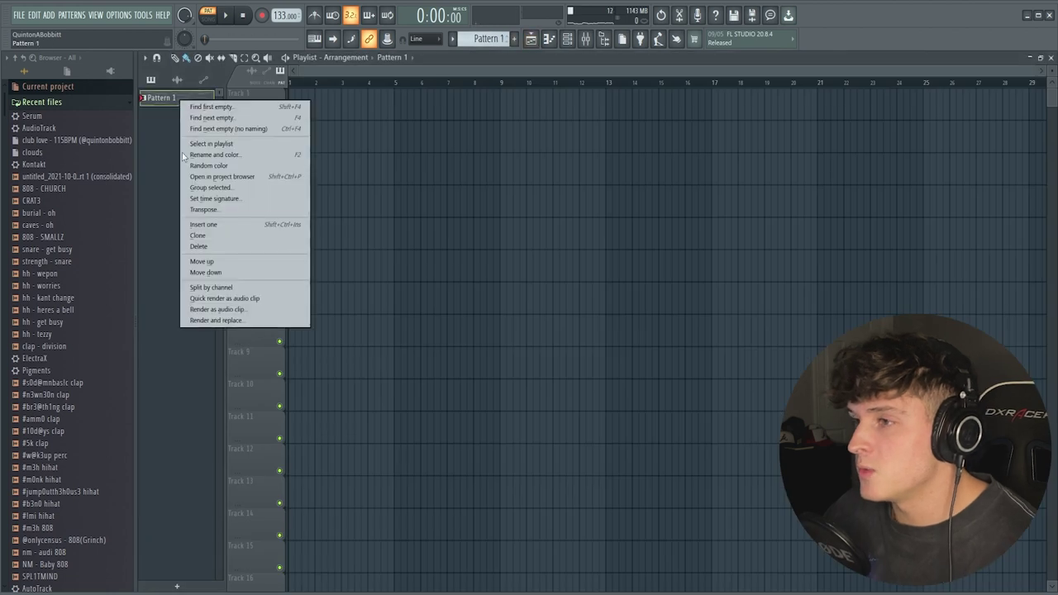
{"action": "left_click", "coordinate": [233, 289]}
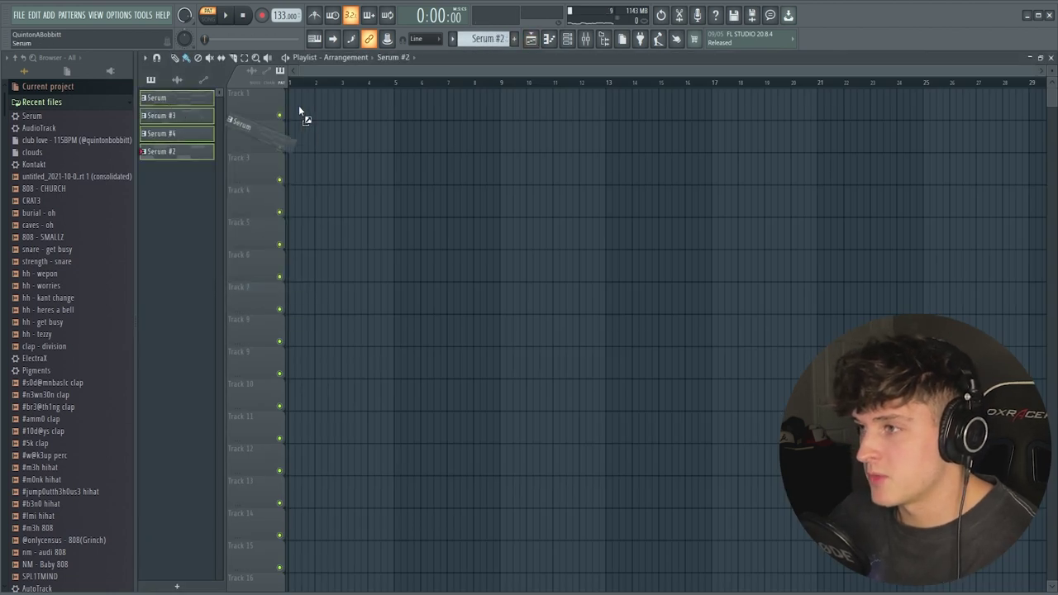
Place the four Serum patterns on tracks 1 to 4 from bar 1 and repeat them through bar 32.
{"action": "left_click_drag", "start_coordinate": [299, 105], "coordinate": [298, 99]}
{"action": "key", "text": "ctrl+b"}
{"action": "key", "text": "ctrl+b"}
{"action": "key", "text": "ctrl+b"}
{"action": "key", "text": "ctrl+b"}
{"action": "key", "text": "ctrl+b"}
{"action": "key", "text": "ctrl+b"}
{"action": "key", "text": "ctrl+b"}
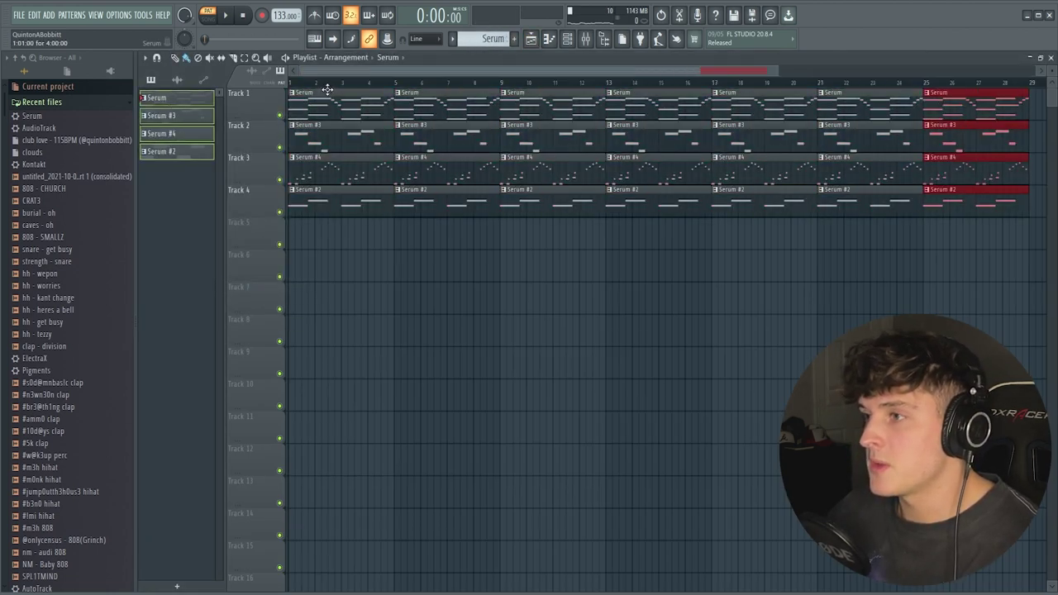
{"action": "scroll", "coordinate": [341, 89], "scroll_direction": "down", "scroll_amount": 3}
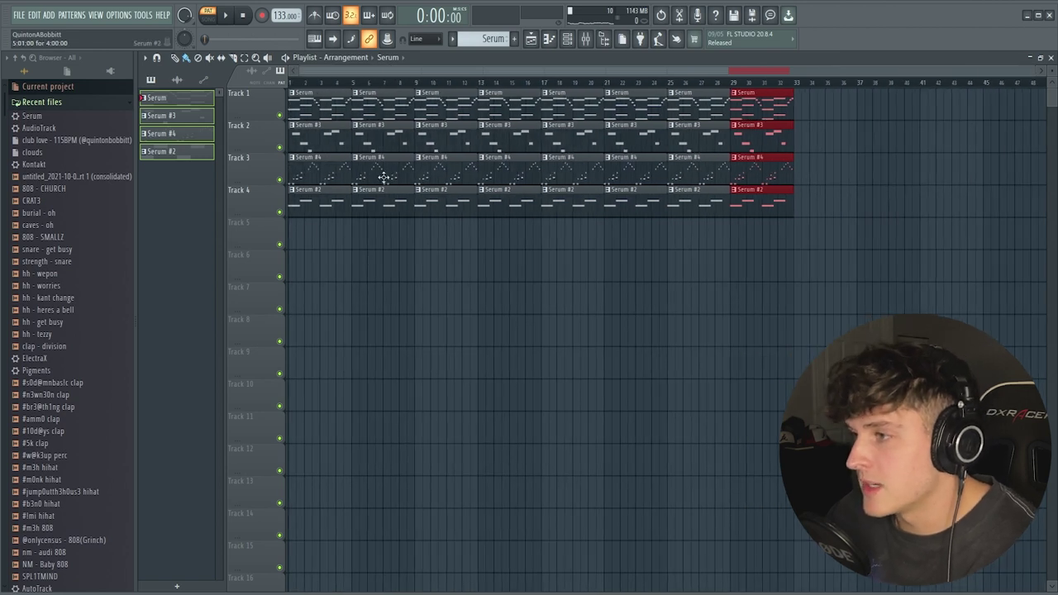
Delete the Serum #2 clips from bar 9 onward and the Serum #4 clips from bar 17 onward.
{"action": "right_click", "coordinate": [450, 213]}
{"action": "right_click", "coordinate": [506, 216]}
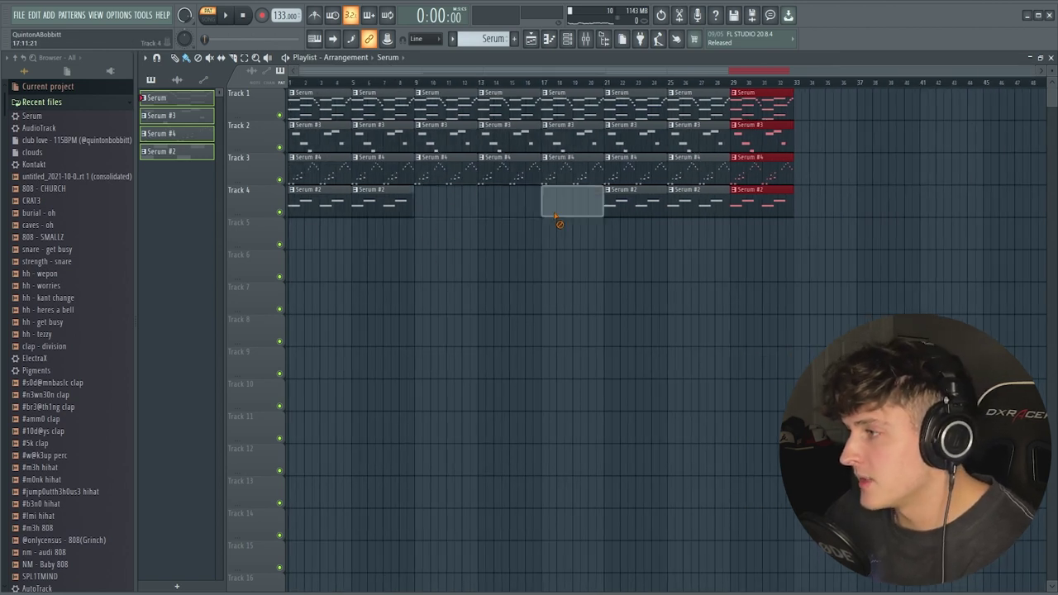
{"action": "right_click", "coordinate": [634, 212]}
{"action": "right_click", "coordinate": [698, 209]}
{"action": "right_click", "coordinate": [754, 205]}
{"action": "right_click", "coordinate": [572, 177]}
{"action": "right_click", "coordinate": [620, 178]}
{"action": "right_click", "coordinate": [734, 179]}
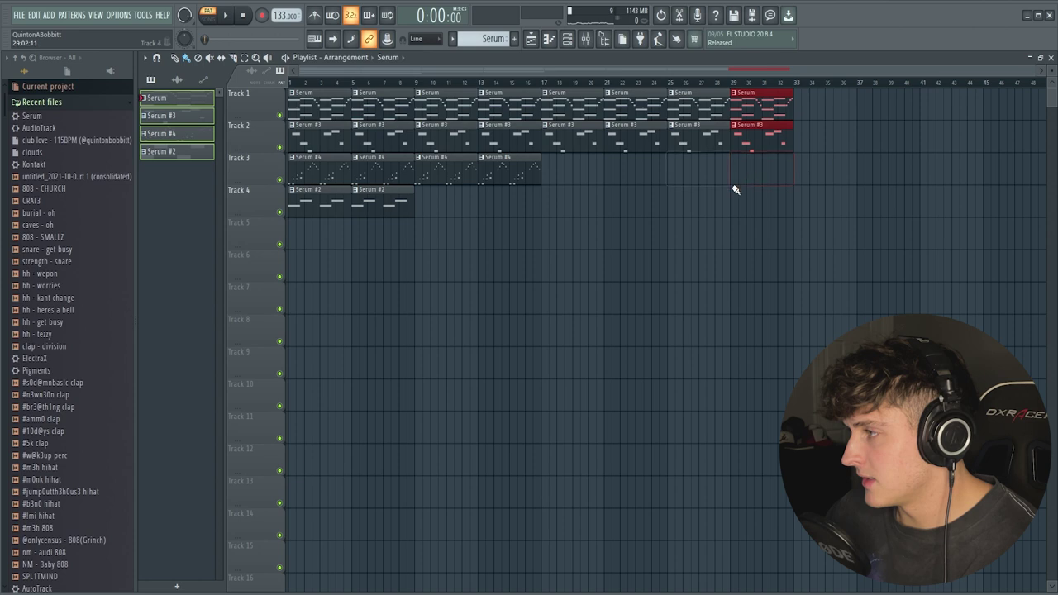
Select playlist bars 9 to 16 and create a pattern named drums on track 4 over those bars.
{"action": "left_click_drag", "start_coordinate": [416, 83], "coordinate": [493, 88]}
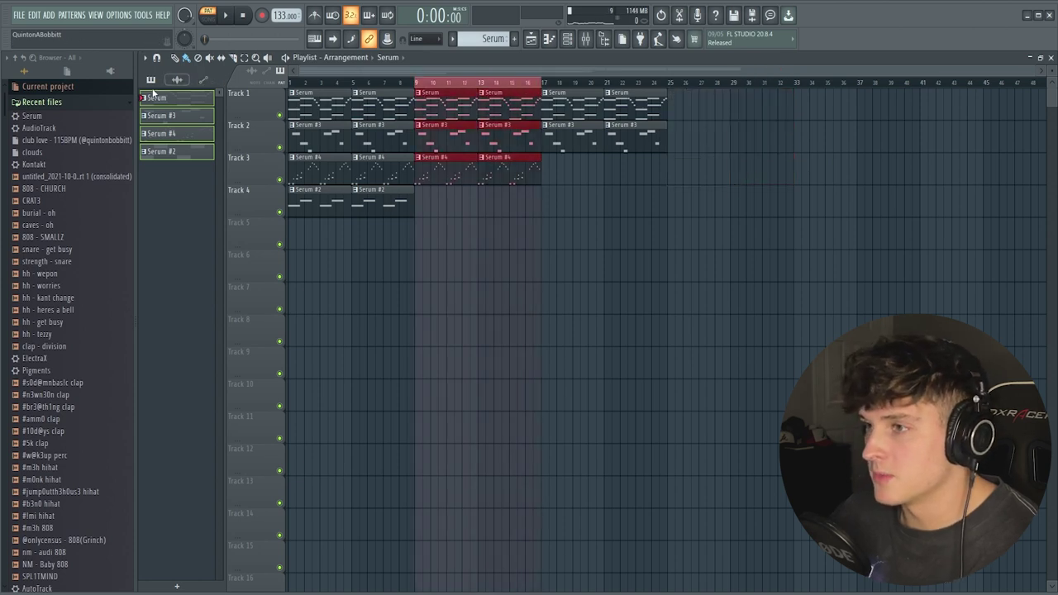
{"action": "left_click", "coordinate": [519, 38]}
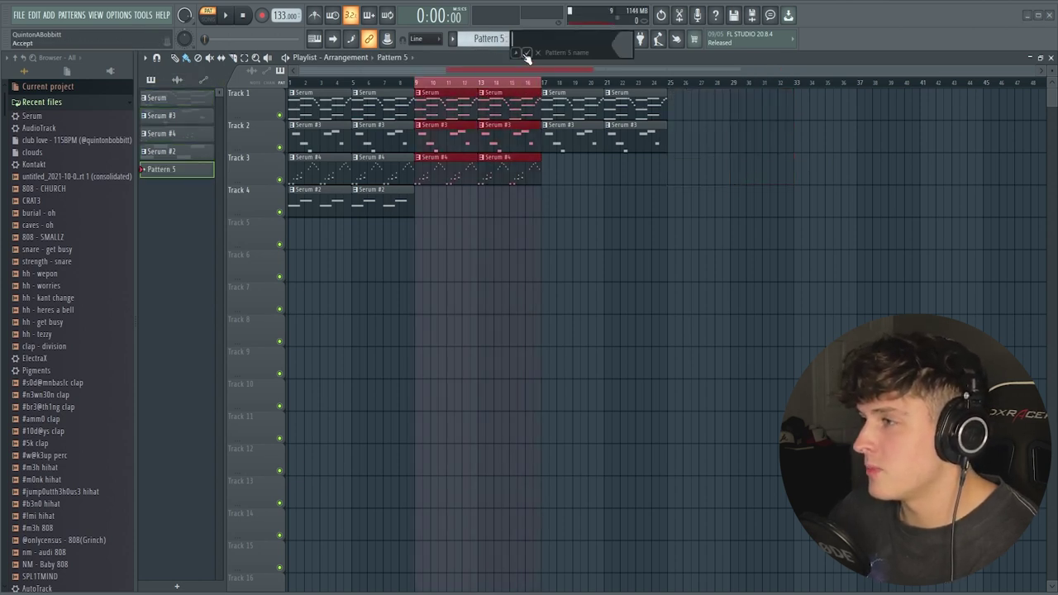
{"action": "type", "text": "drum"}
{"action": "type", "text": "s"}
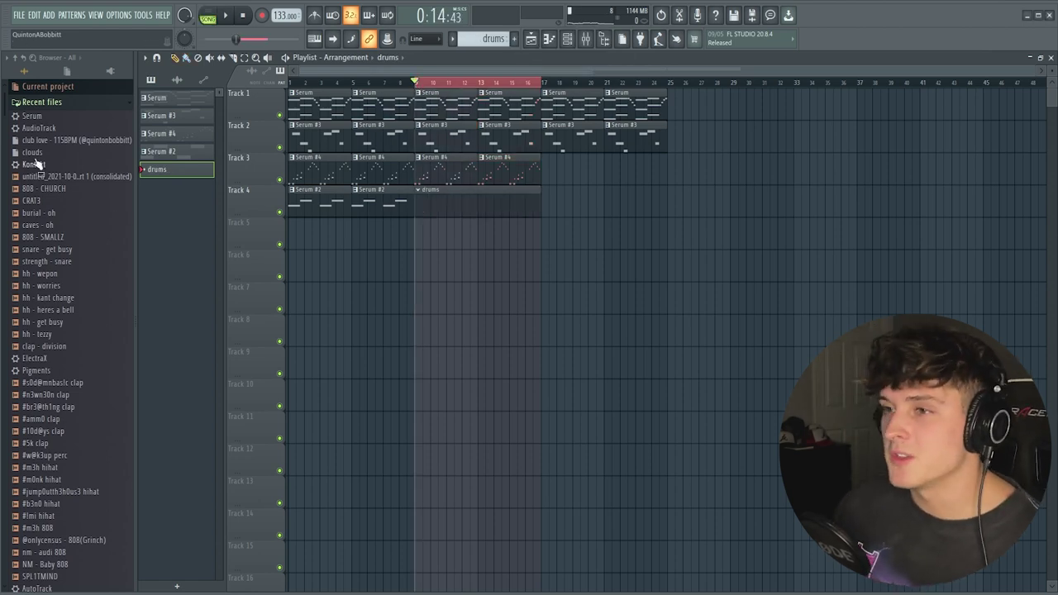
Load the clap - division sample from the CYBER drum kit's CLAP folder as a new channel.
{"action": "left_click", "coordinate": [45, 105]}
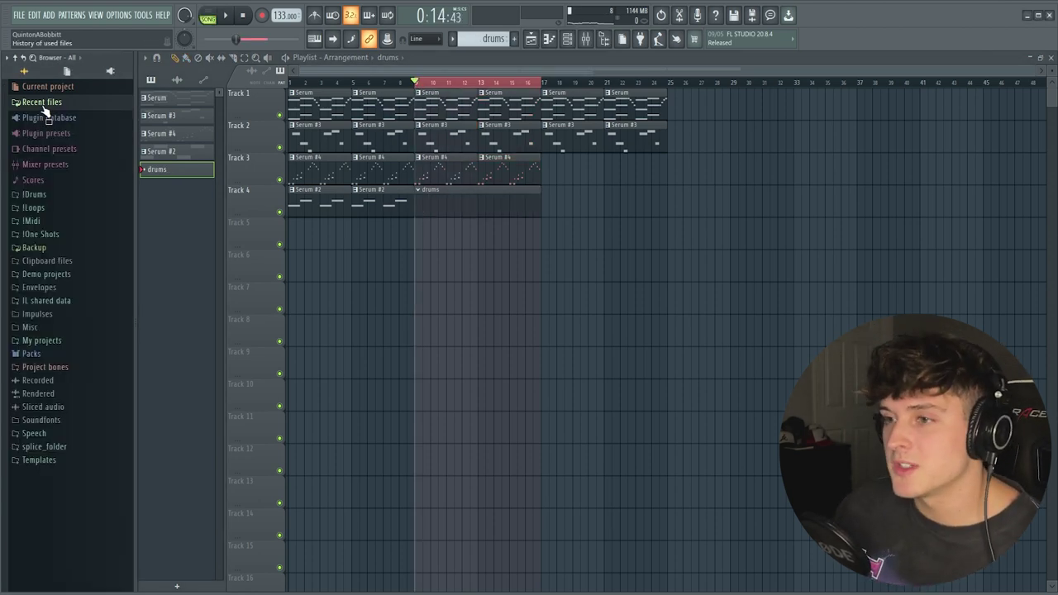
{"action": "left_click", "coordinate": [79, 195]}
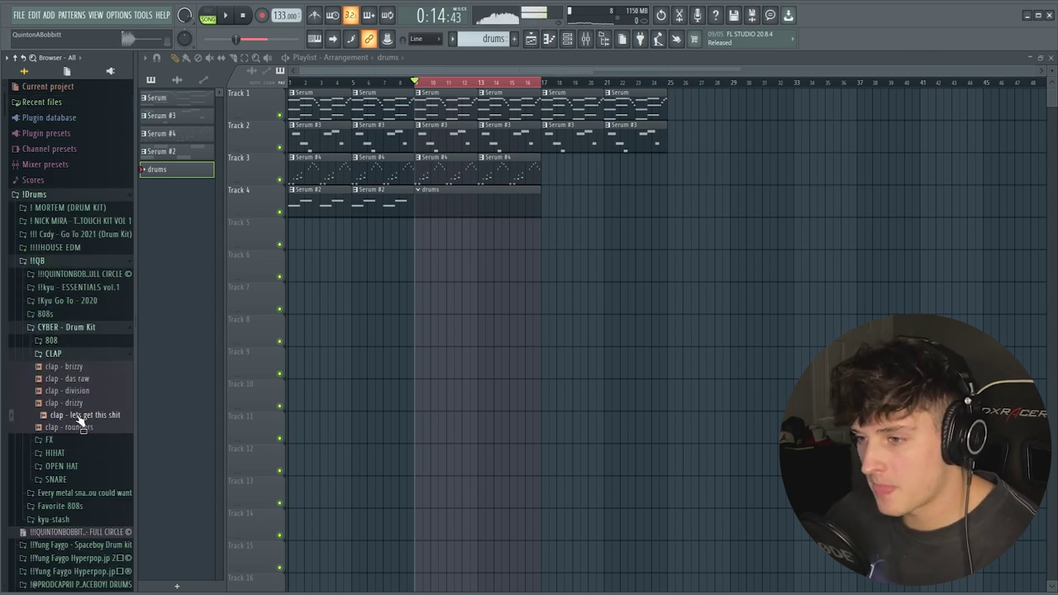
{"action": "left_click_drag", "start_coordinate": [71, 391], "coordinate": [334, 218]}
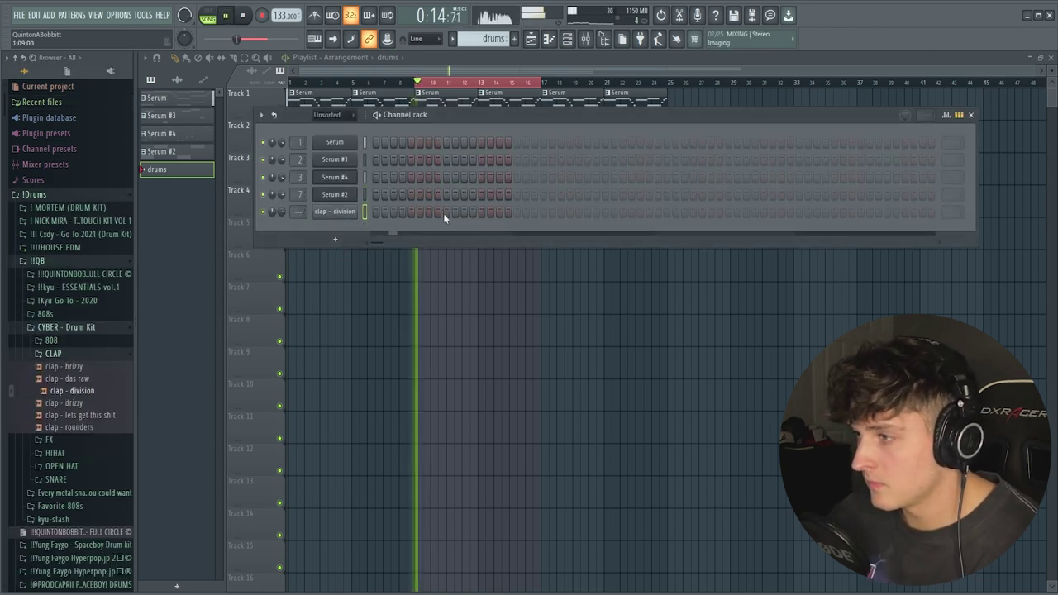
Place clap - division hits on steps 9, 25, 41 and 57 of the drums pattern.
{"action": "left_click", "coordinate": [588, 211]}
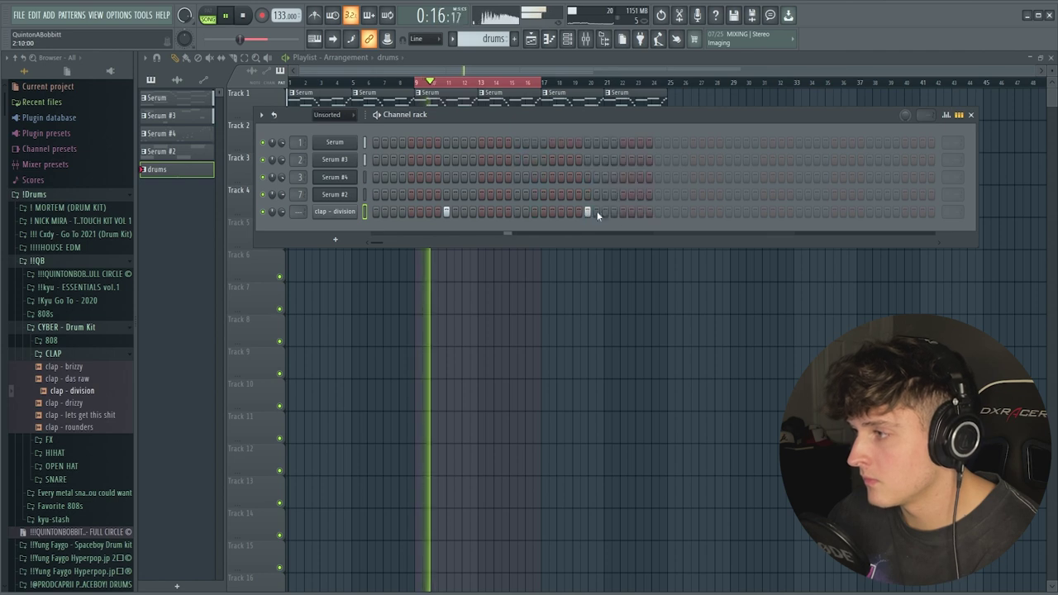
{"action": "left_click", "coordinate": [729, 211]}
{"action": "left_click", "coordinate": [869, 212]}
{"action": "key", "text": "space"}
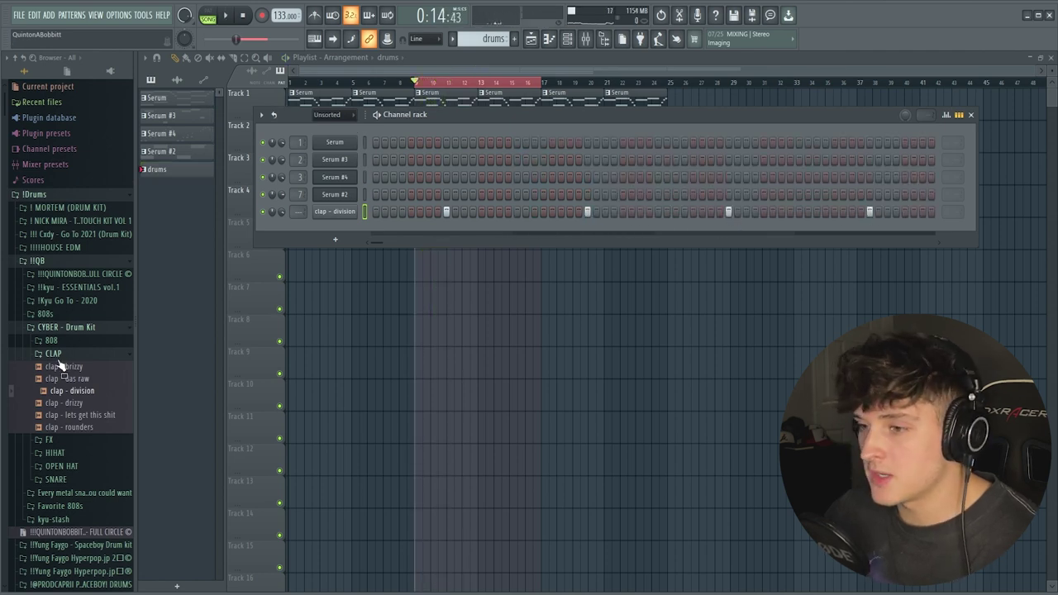
Replace the clap channel's sample with strength - snare from the kit's SNARE folder.
{"action": "left_click", "coordinate": [53, 353]}
{"action": "left_click", "coordinate": [58, 406]}
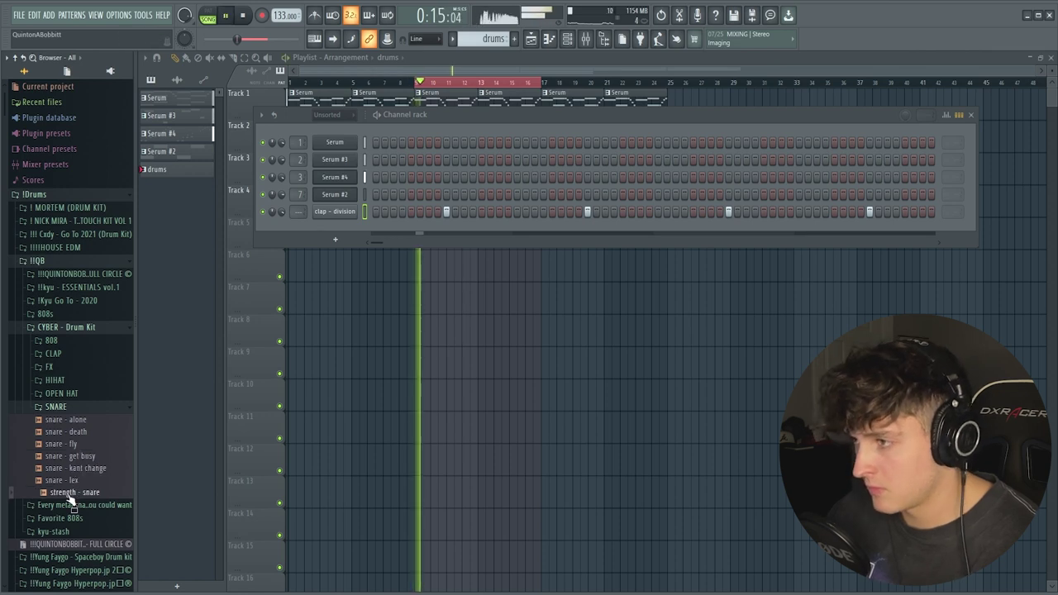
{"action": "left_click_drag", "start_coordinate": [73, 494], "coordinate": [334, 212]}
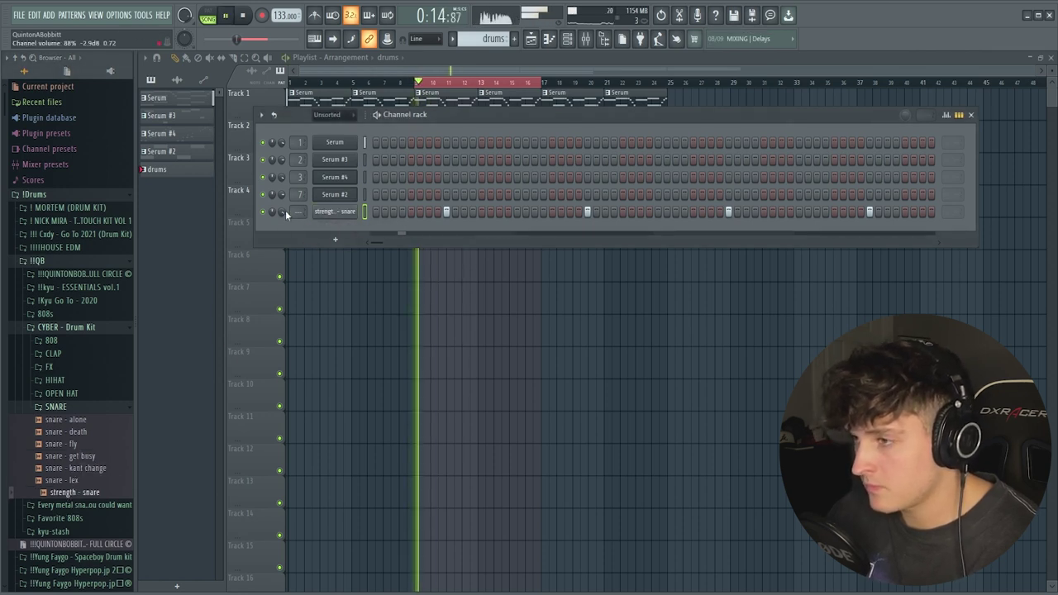
{"action": "left_click", "coordinate": [57, 407]}
{"action": "key", "text": "space"}
Add a two-bar hi-hat rhythm with hh - kant change and duplicate it over bars 3 and 4.
{"action": "left_click", "coordinate": [55, 380]}
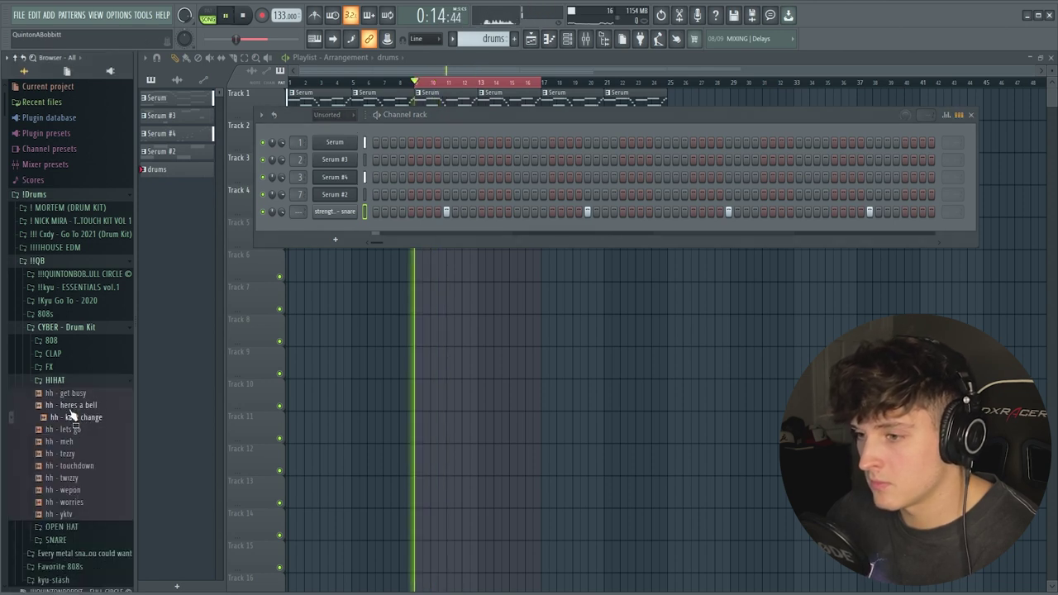
{"action": "left_click_drag", "start_coordinate": [62, 417], "coordinate": [413, 240]}
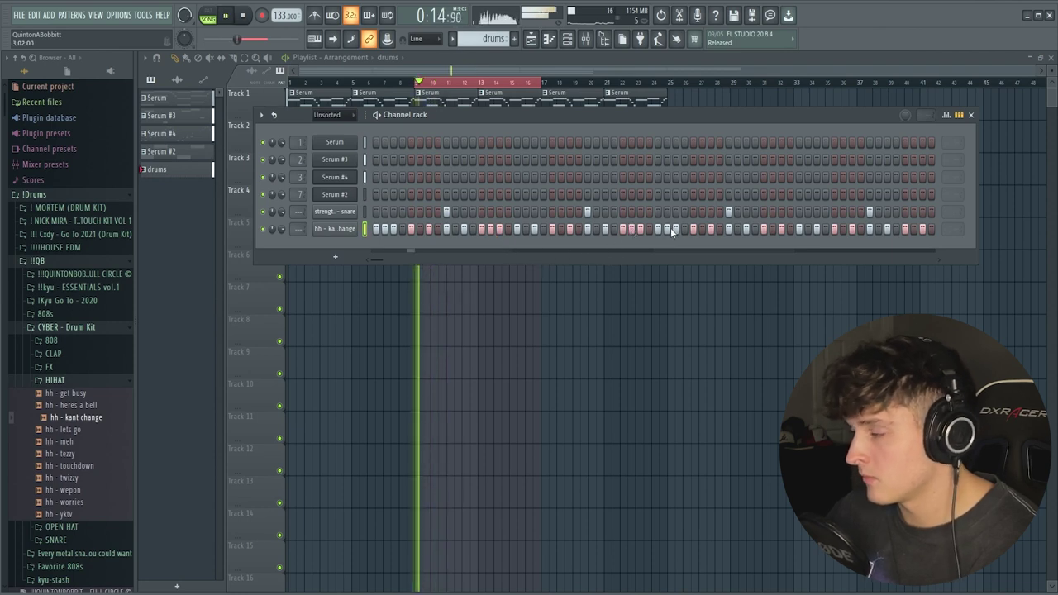
{"action": "right_click", "coordinate": [337, 233]}
{"action": "left_click", "coordinate": [377, 230]}
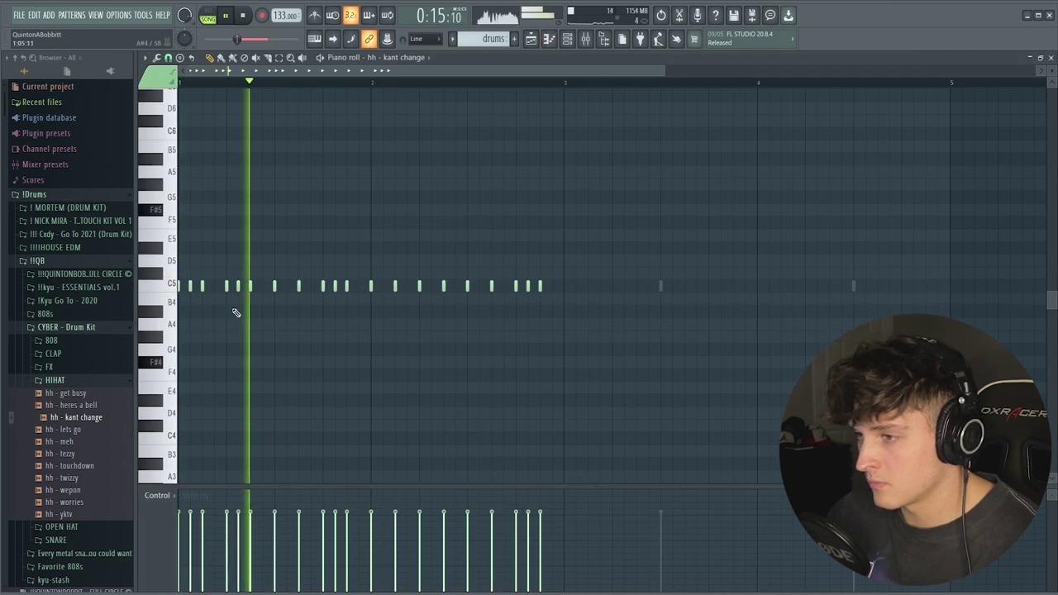
{"action": "left_click_drag", "start_coordinate": [560, 83], "coordinate": [192, 144]}
{"action": "key", "text": "ctrl+b"}
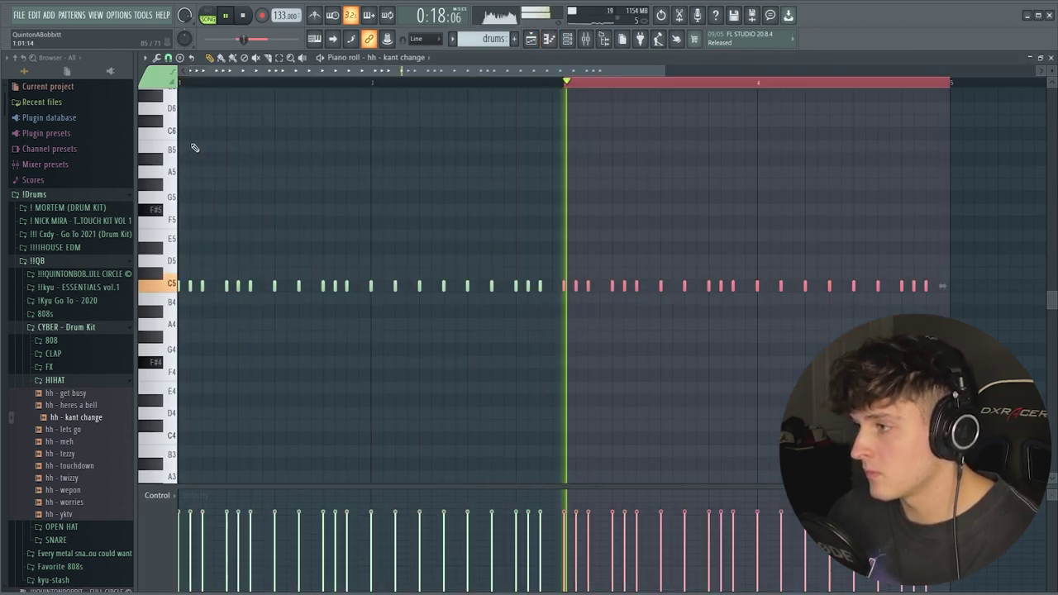
{"action": "left_click", "coordinate": [196, 84]}
Raise the tempo to 137 BPM and extend the hi-hat rhythm to eight bars.
{"action": "key", "text": "F6"}
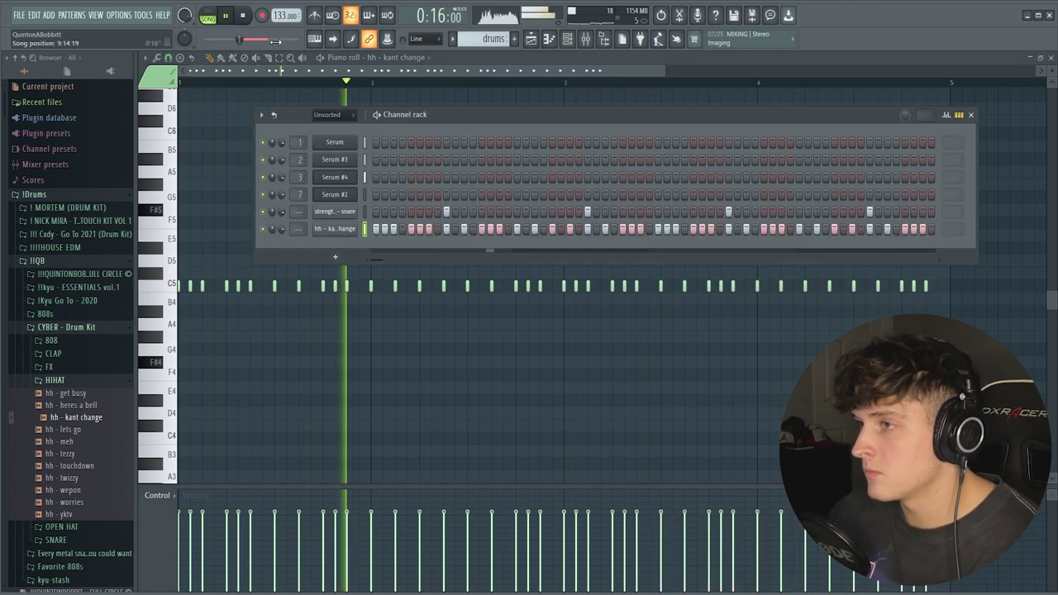
{"action": "scroll", "coordinate": [279, 14], "scroll_direction": "up", "scroll_amount": 3}
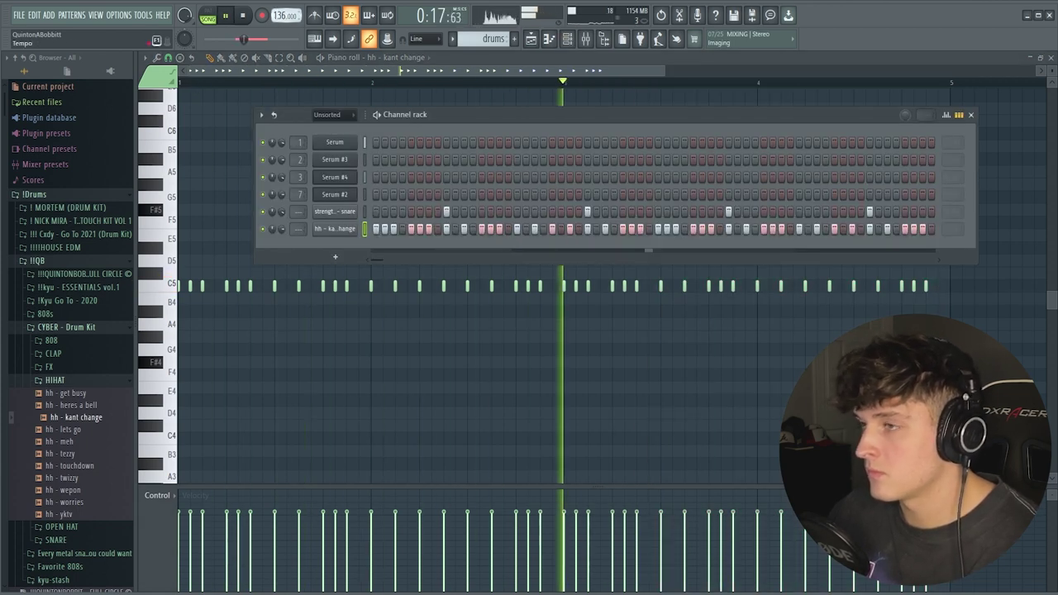
{"action": "scroll", "coordinate": [279, 15], "scroll_direction": "up", "scroll_amount": 1}
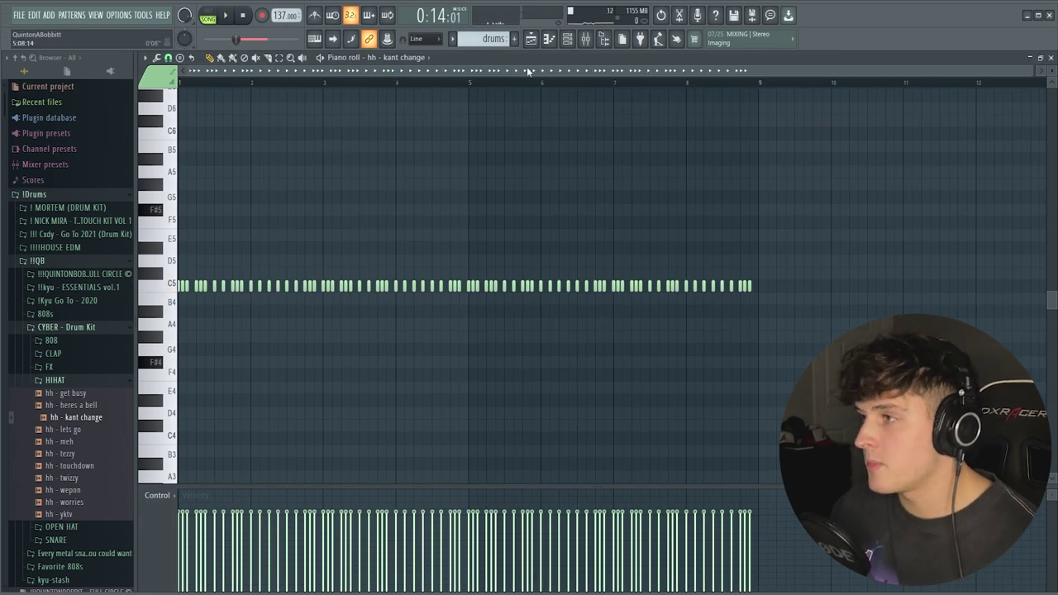
Load snare - death from the kit's SNARE folder as a new channel below the hi-hat.
{"action": "left_click", "coordinate": [567, 38]}
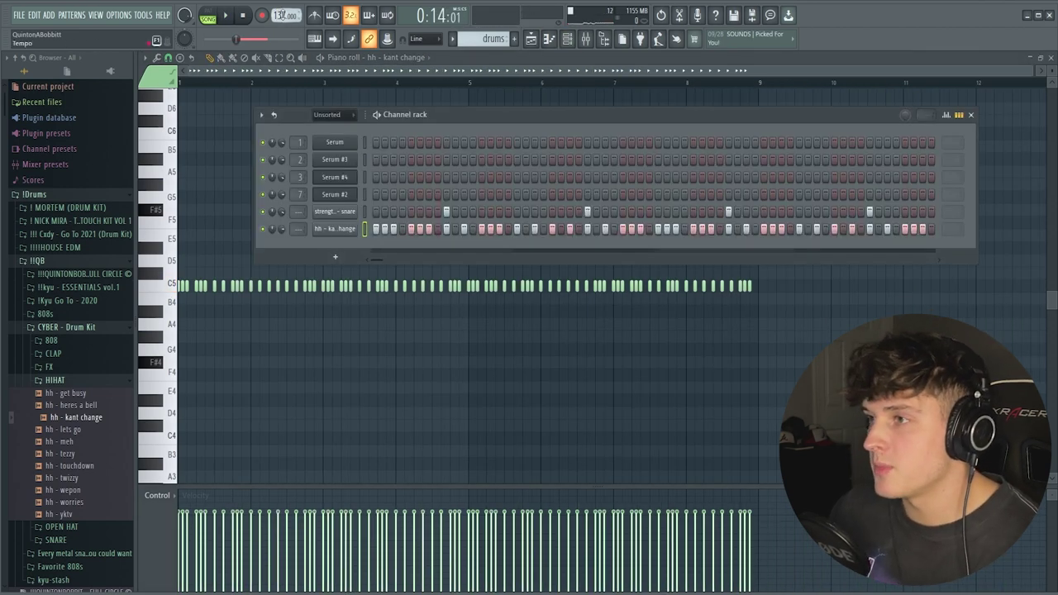
{"action": "left_click", "coordinate": [59, 381]}
{"action": "left_click", "coordinate": [75, 407]}
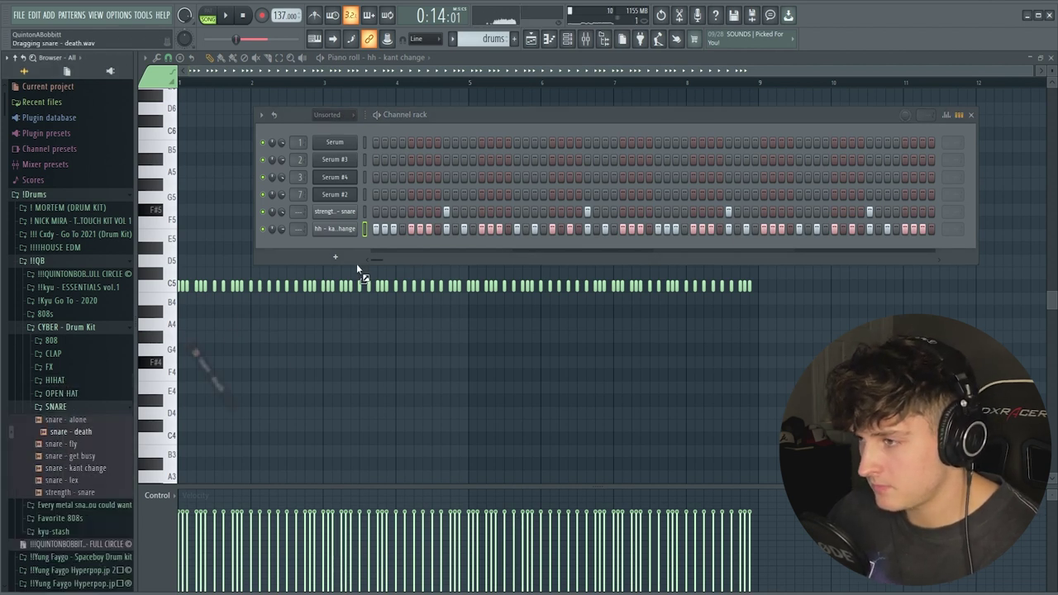
{"action": "left_click_drag", "start_coordinate": [356, 264], "coordinate": [359, 263]}
{"action": "key", "text": "space"}
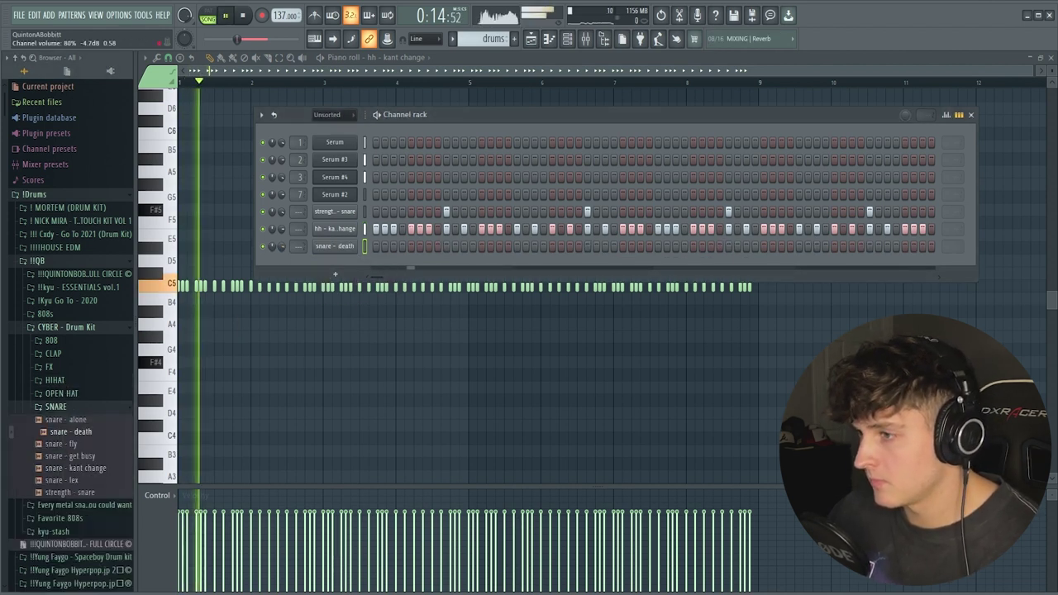
Place snare - death hits on steps 19, 27, 29, 30, 51, 61 and 63.
{"action": "left_click", "coordinate": [534, 247]}
{"action": "left_click", "coordinate": [639, 246]}
{"action": "left_click", "coordinate": [657, 246]}
{"action": "left_click", "coordinate": [667, 246]}
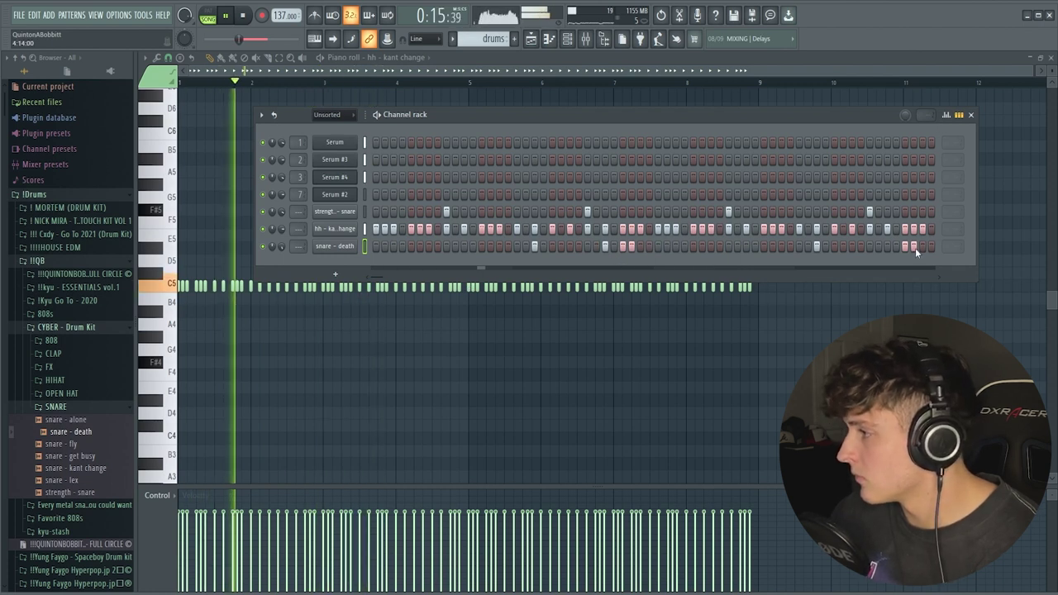
{"action": "right_click", "coordinate": [914, 248]}
{"action": "left_click", "coordinate": [922, 247]}
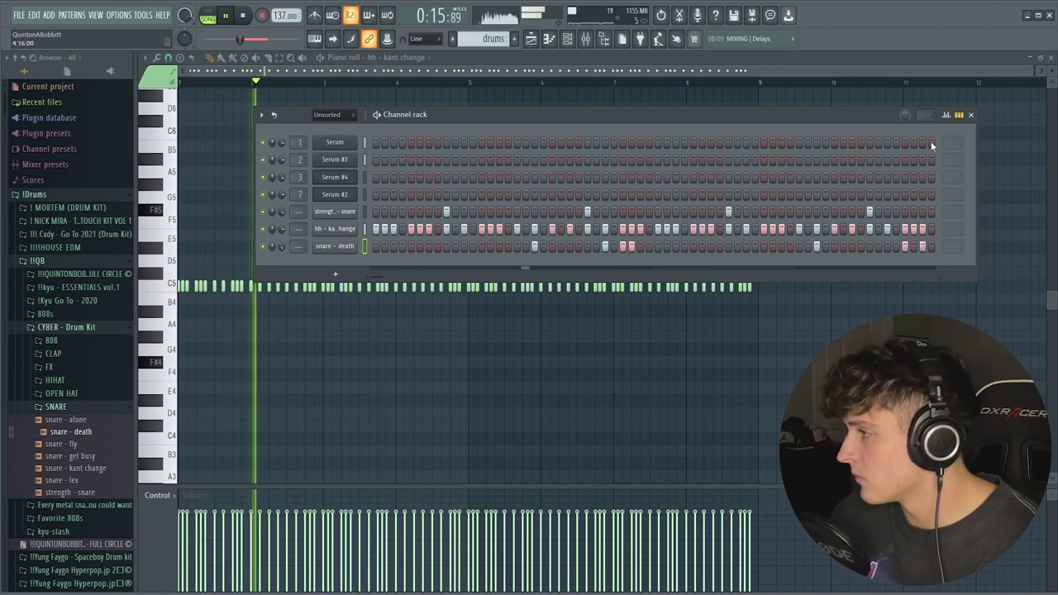
Extend the second snare's pattern to eight bars with softer and higher-pitched fill hits, and switch its sample to snare - kant change.
{"action": "right_click", "coordinate": [334, 251]}
{"action": "left_click", "coordinate": [416, 244]}
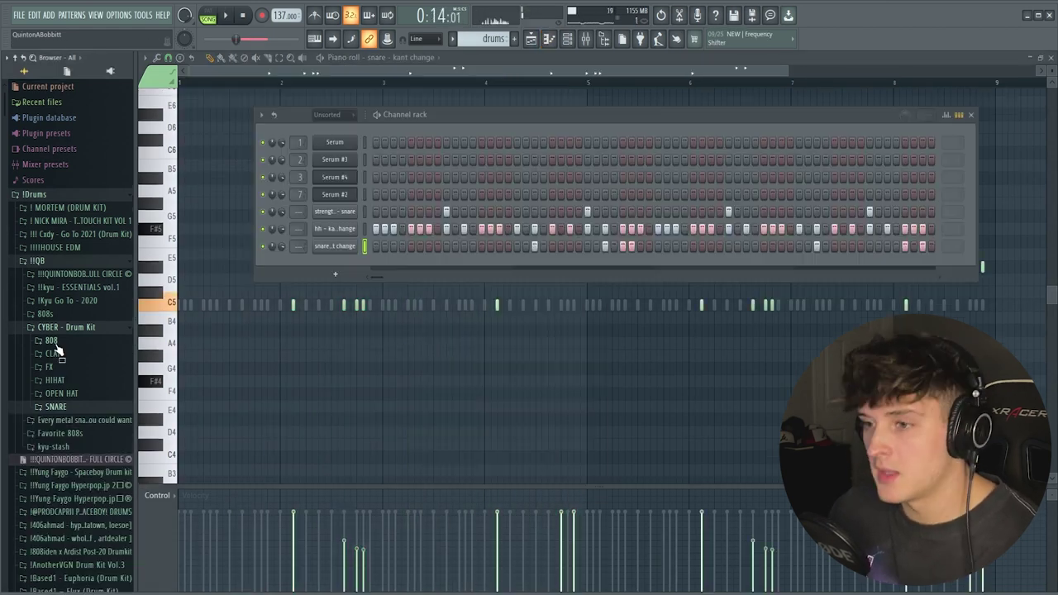
Insert 808 - ROCKSTAR as a channel above the first snare and check the Serum chords' lowest notes in the piano roll.
{"action": "left_click", "coordinate": [51, 340]}
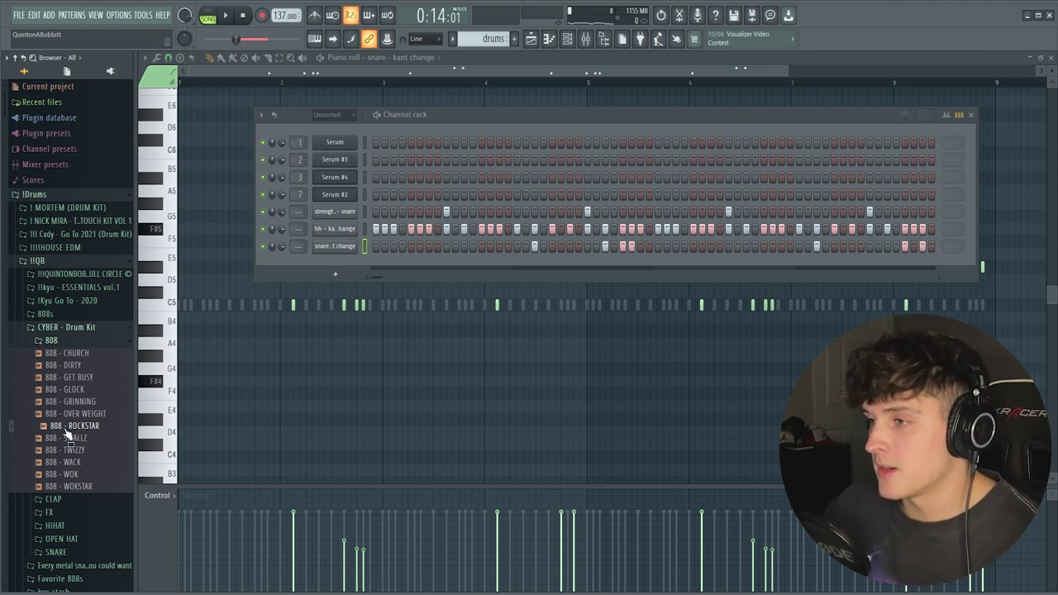
{"action": "left_click_drag", "start_coordinate": [336, 214], "coordinate": [336, 212]}
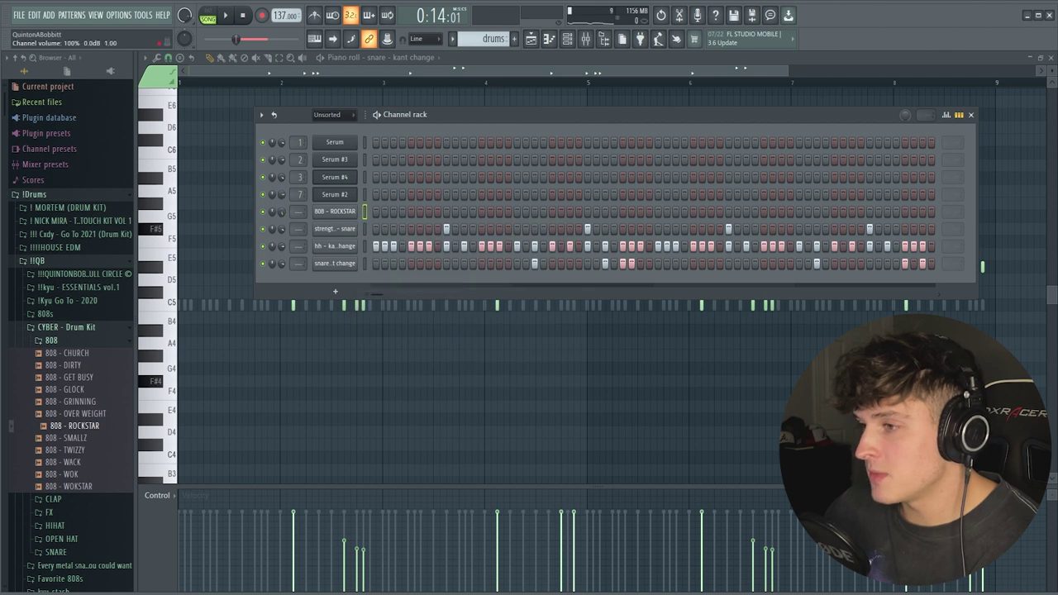
{"action": "right_click", "coordinate": [336, 214]}
{"action": "left_click", "coordinate": [329, 216]}
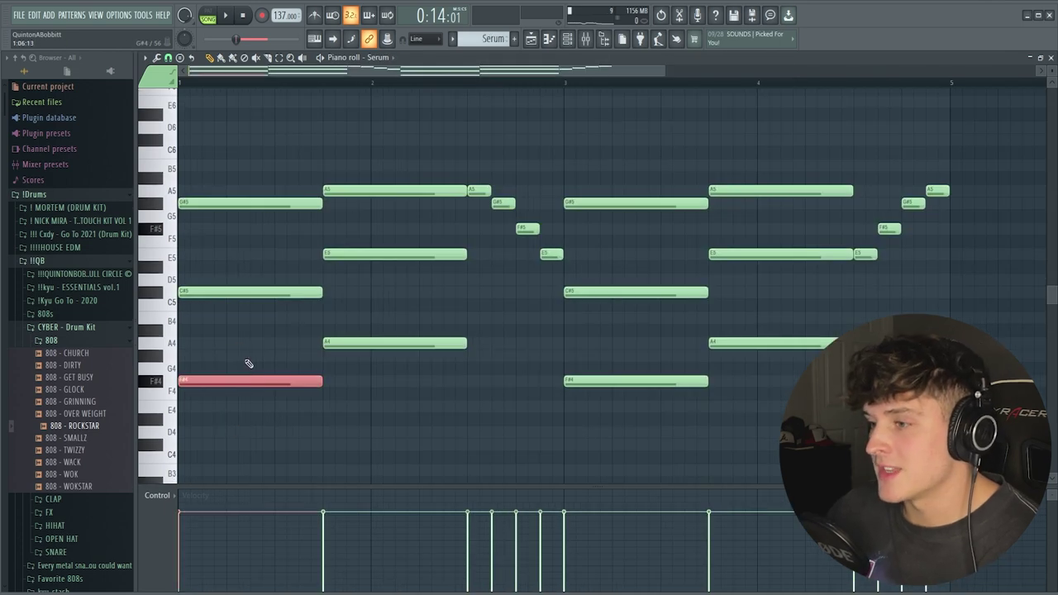
{"action": "left_click", "coordinate": [569, 39]}
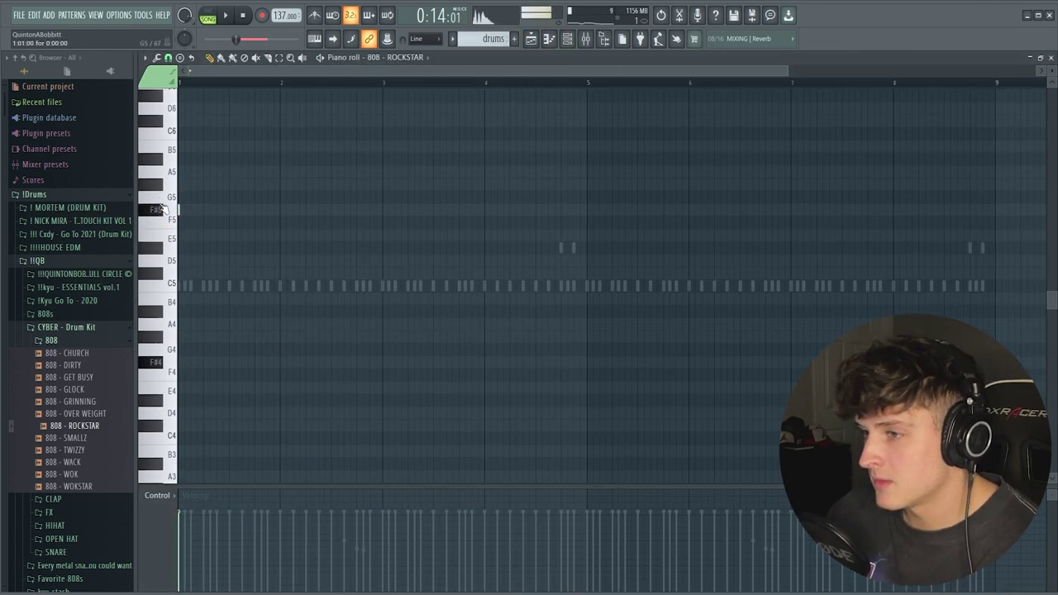
Place 808 notes on F#5 at the start of bars 1 and 3 and on A5 at beat 4 of bars 1 and 3 and beat 2 of bar 2.
{"action": "left_click", "coordinate": [161, 209]}
{"action": "key", "text": "space"}
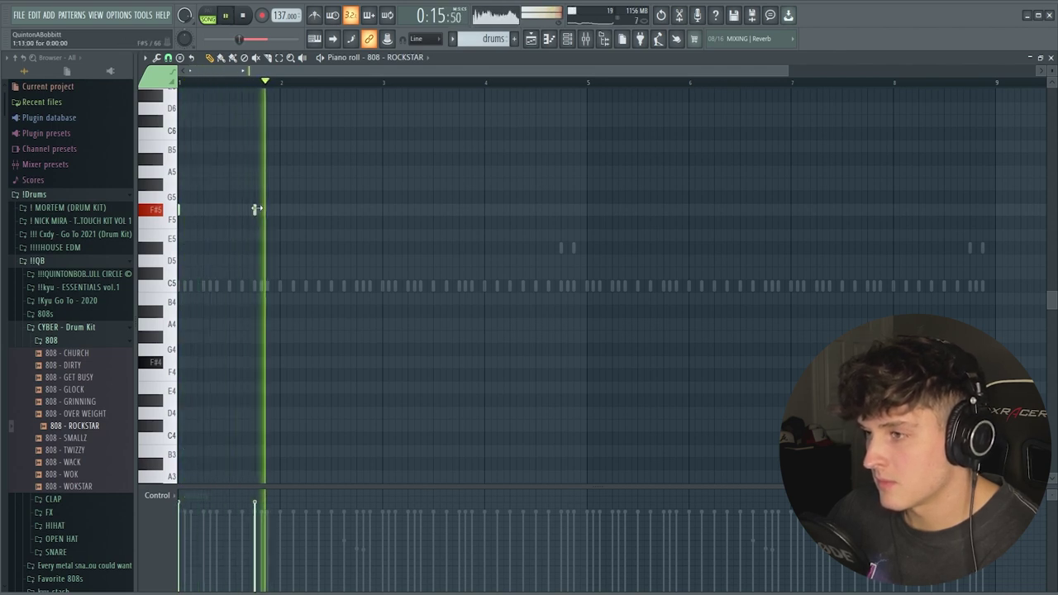
{"action": "left_click", "coordinate": [256, 171]}
{"action": "left_click", "coordinate": [306, 171]}
{"action": "left_click", "coordinate": [382, 209]}
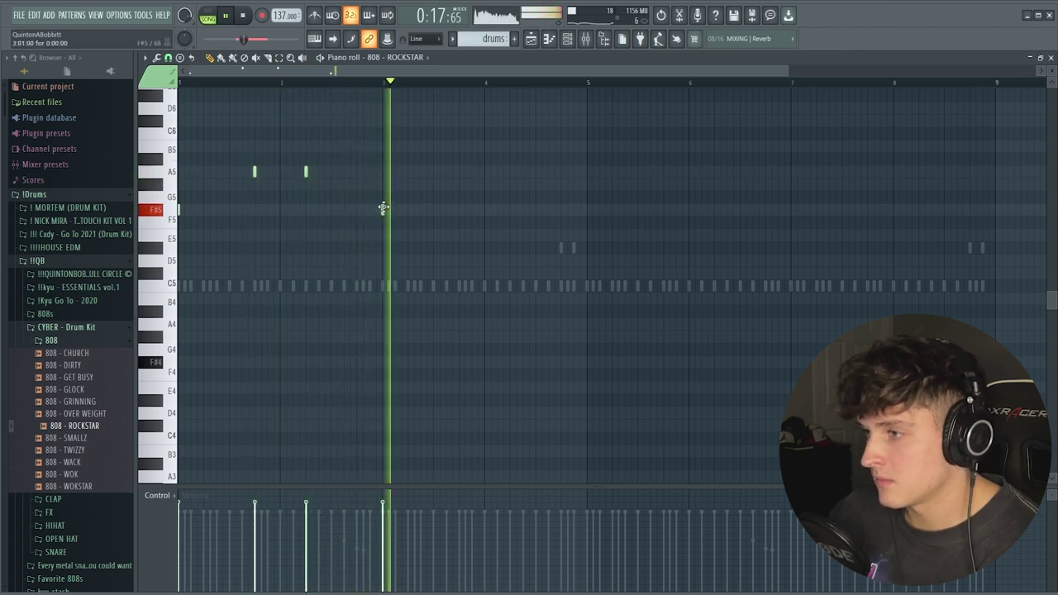
{"action": "left_click", "coordinate": [459, 171]}
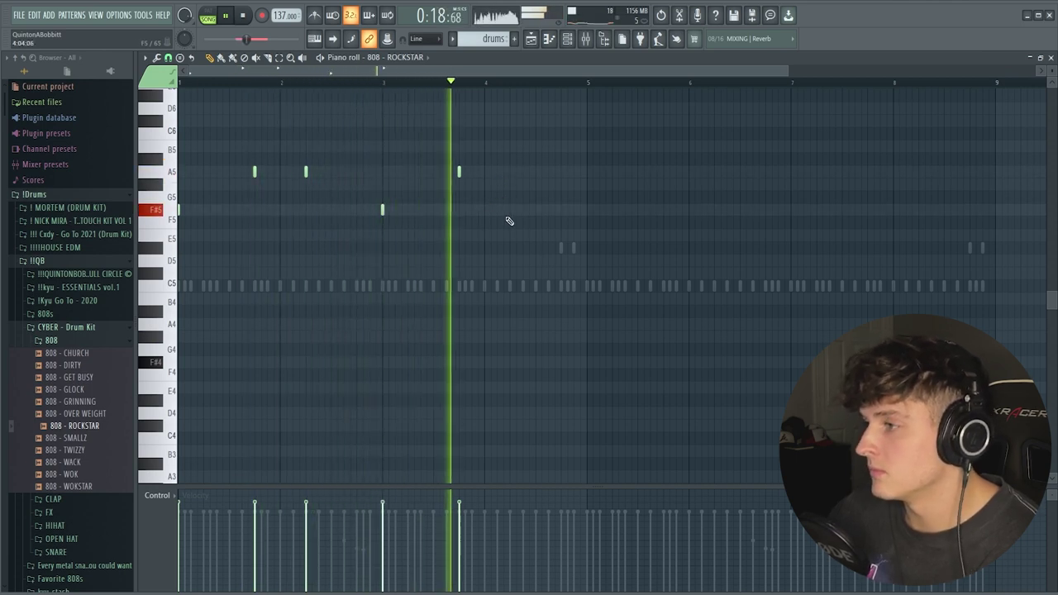
{"action": "left_click", "coordinate": [523, 172]}
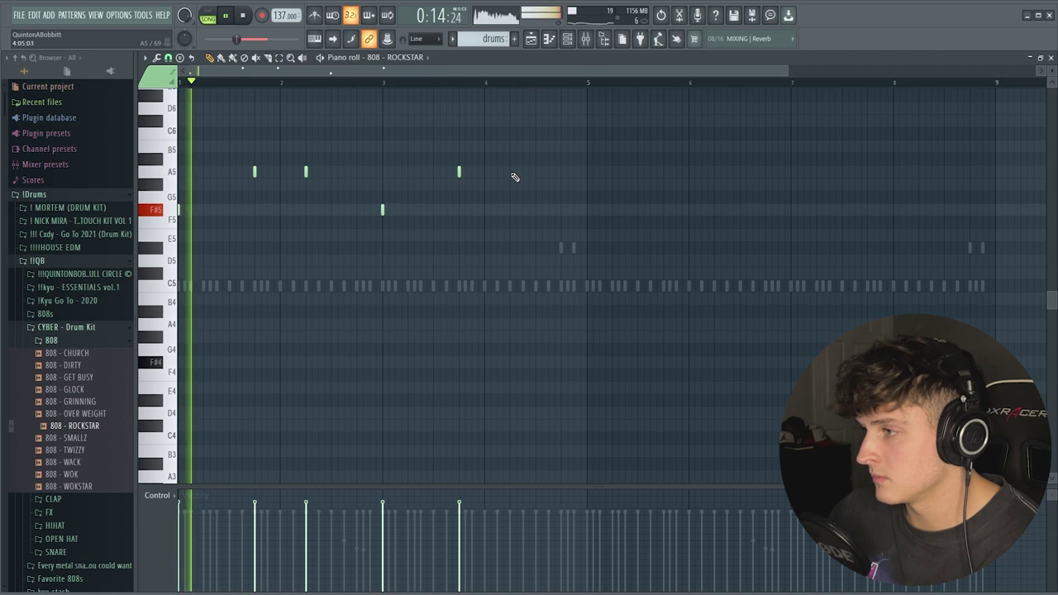
Build the 808 line out to eight bars with the 808 - CHURCH sample, lengthening its final A5 note to the end of bar 8.
{"action": "key", "text": "F9"}
{"action": "left_click_drag", "start_coordinate": [439, 286], "coordinate": [438, 293]}
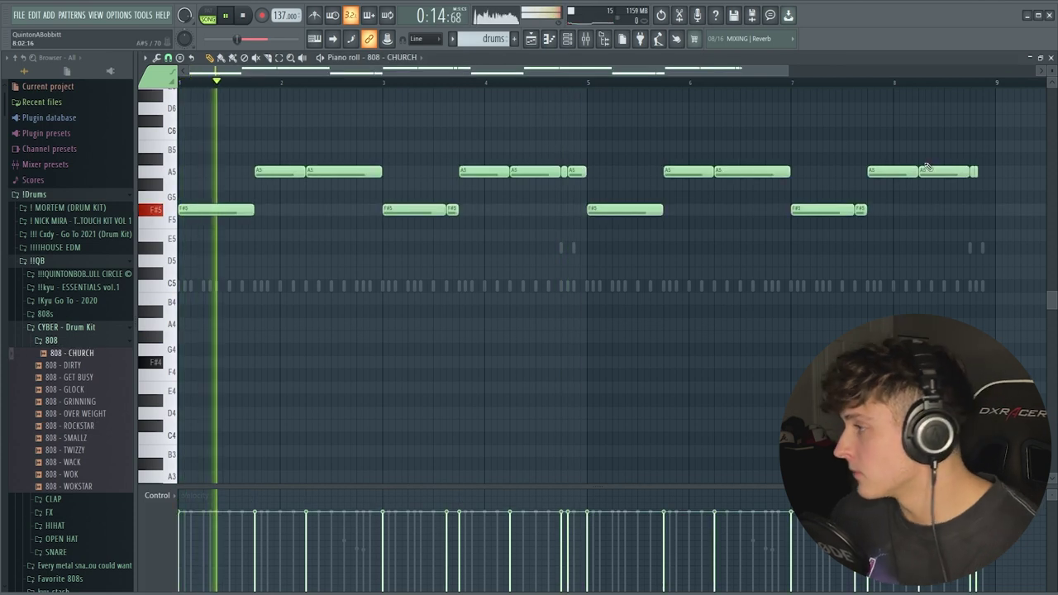
{"action": "left_click_drag", "start_coordinate": [983, 174], "coordinate": [998, 174]}
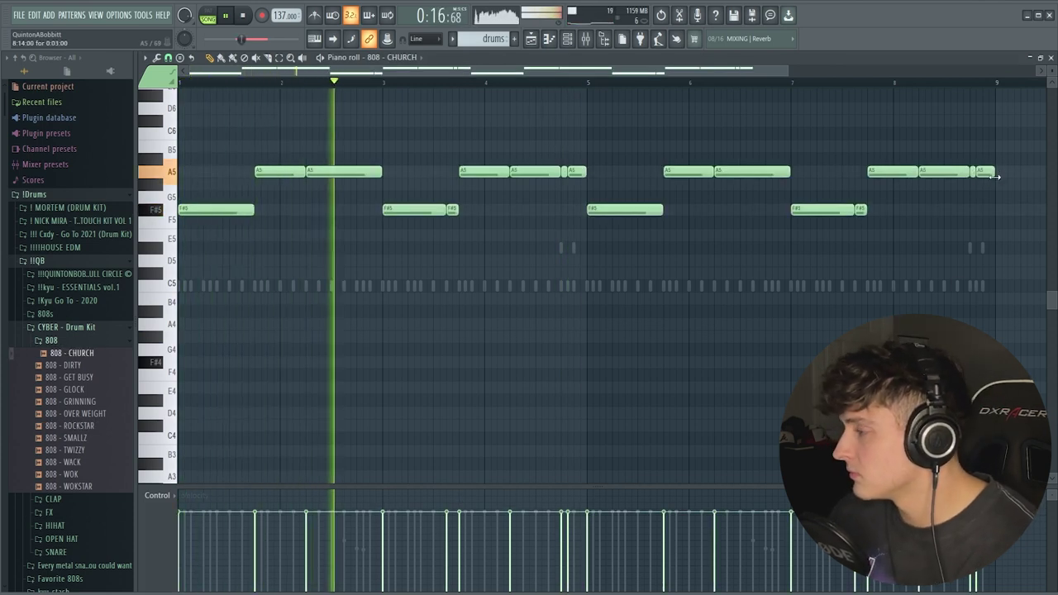
Make the 808 - CHURCH channel cut itself using group 5 and set its volume multiplier to 128%.
{"action": "left_click", "coordinate": [574, 43]}
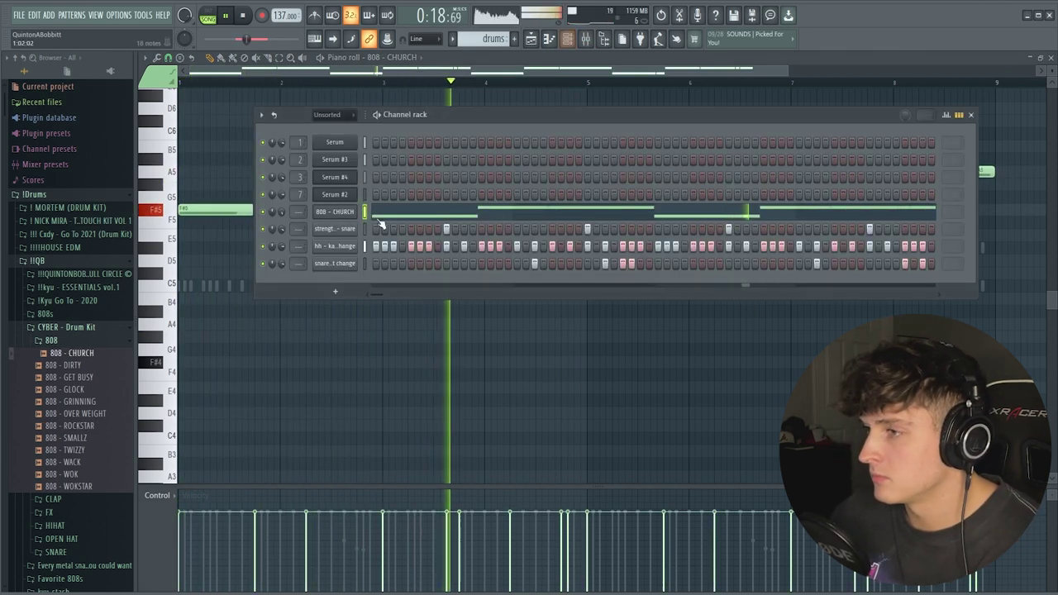
{"action": "left_click", "coordinate": [334, 211]}
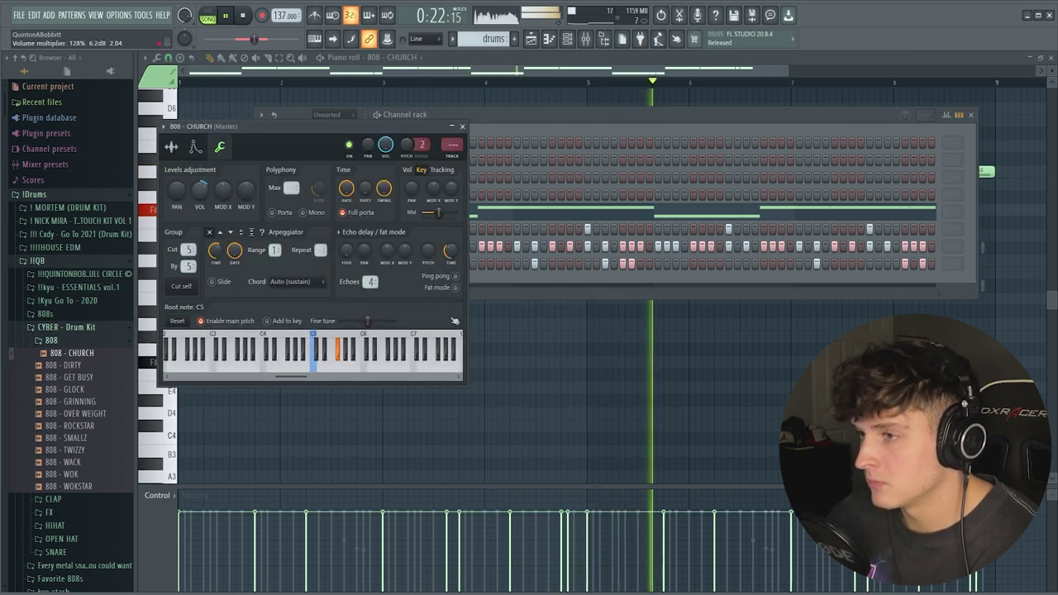
{"action": "left_click", "coordinate": [462, 126]}
Merge the two short A5 notes ending bar 4 of the 808 line into one note from beat 4 to the bar's end.
{"action": "left_click", "coordinate": [463, 215]}
{"action": "left_click", "coordinate": [463, 218]}
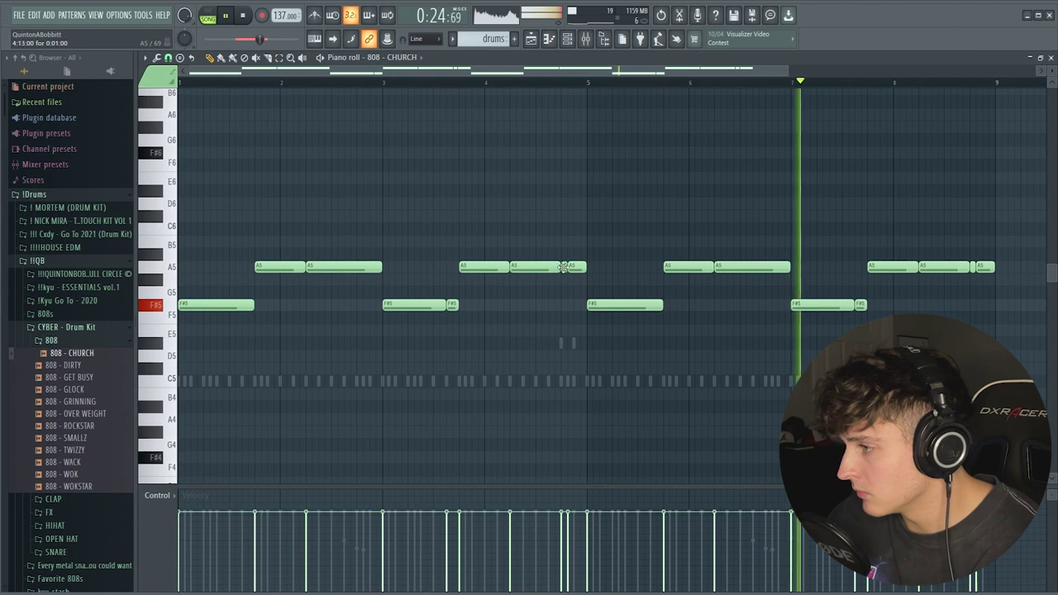
{"action": "right_click", "coordinate": [575, 267]}
{"action": "left_click", "coordinate": [565, 268]}
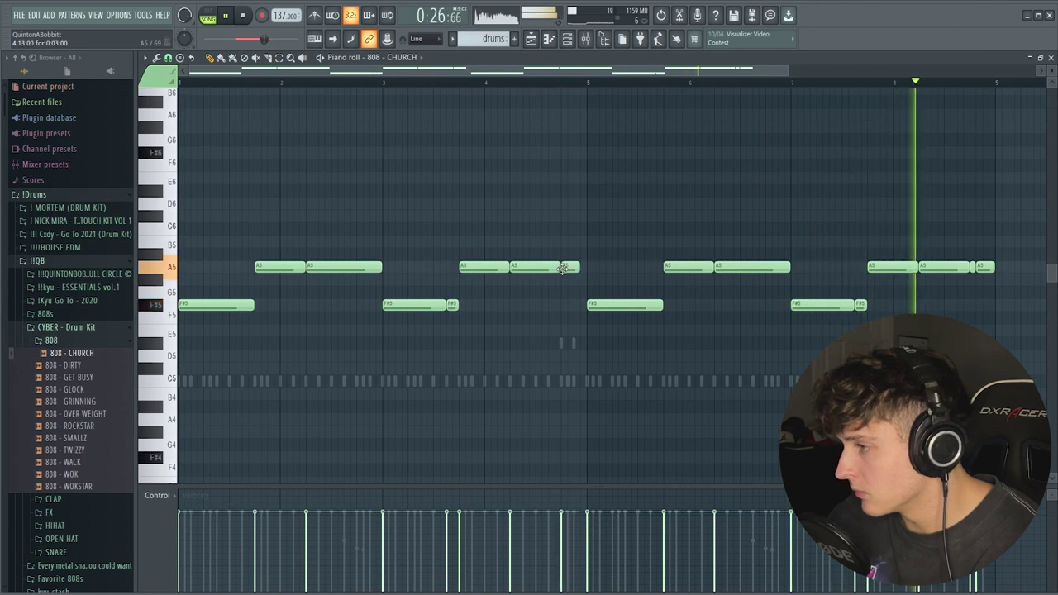
{"action": "left_click_drag", "start_coordinate": [580, 268], "coordinate": [587, 268]}
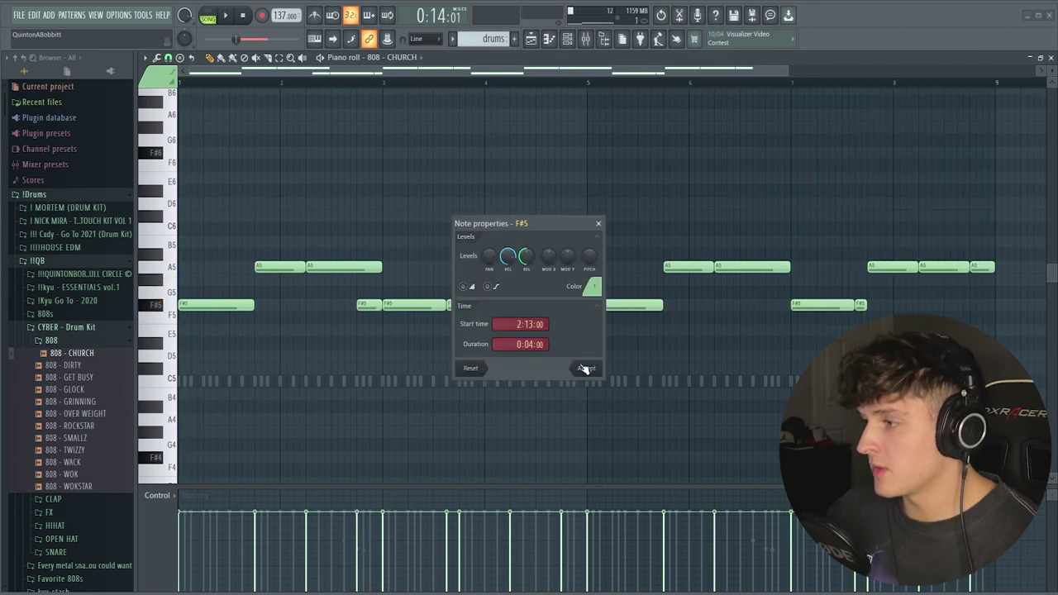
Add one-beat F#5 slide notes to the 808 - CHURCH line at beat 4 of bars 2, 6 and 8.
{"action": "left_click", "coordinate": [596, 370]}
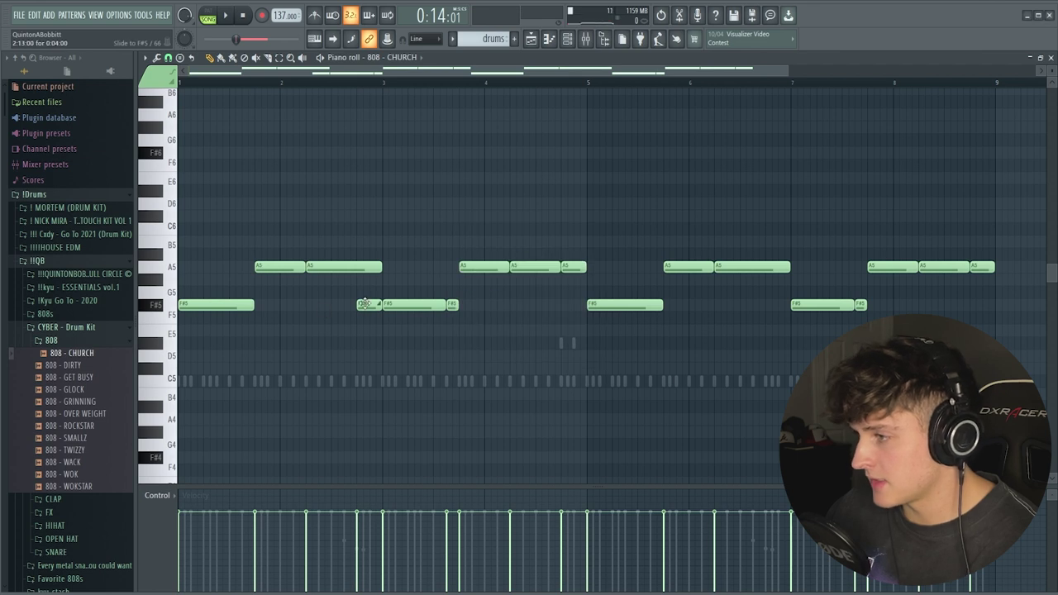
{"action": "left_click_drag", "start_coordinate": [455, 312], "coordinate": [774, 308]}
{"action": "key", "text": "space"}
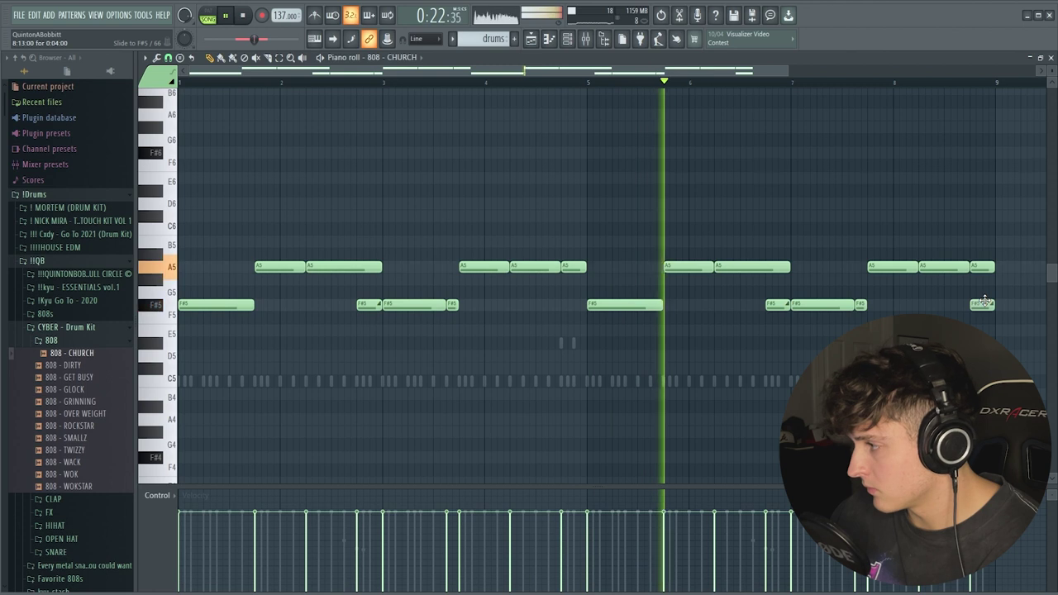
{"action": "left_click", "coordinate": [977, 305]}
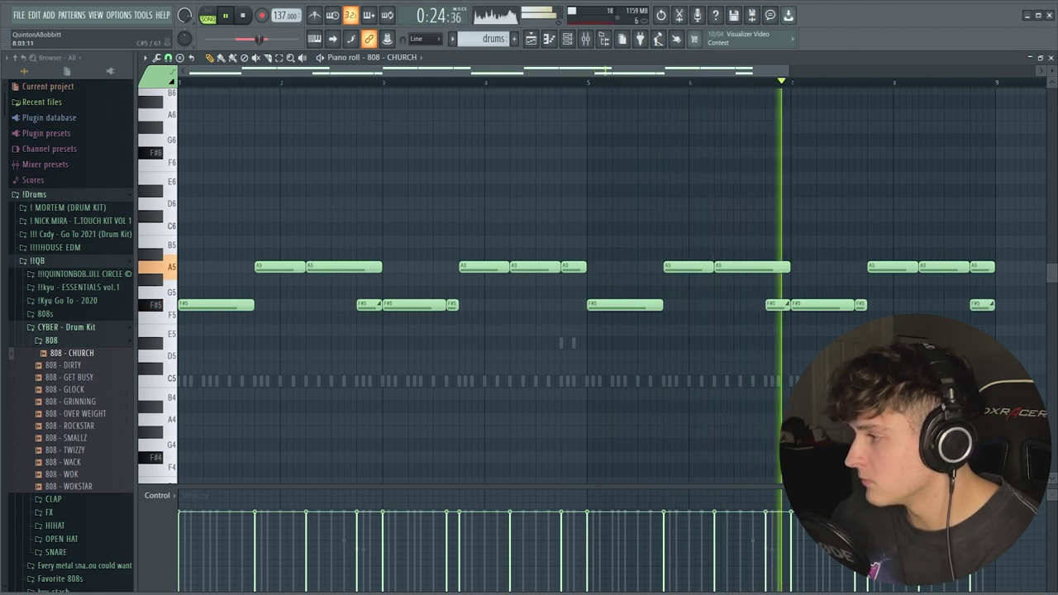
{"action": "scroll", "coordinate": [389, 86], "scroll_direction": "down", "scroll_amount": 3}
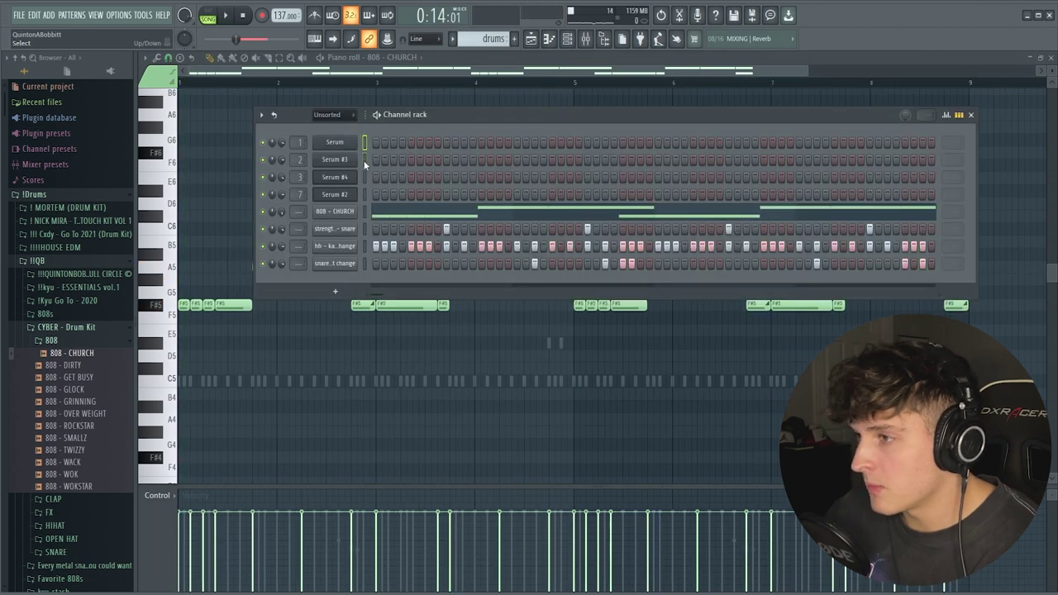
{"action": "left_click", "coordinate": [261, 116]}
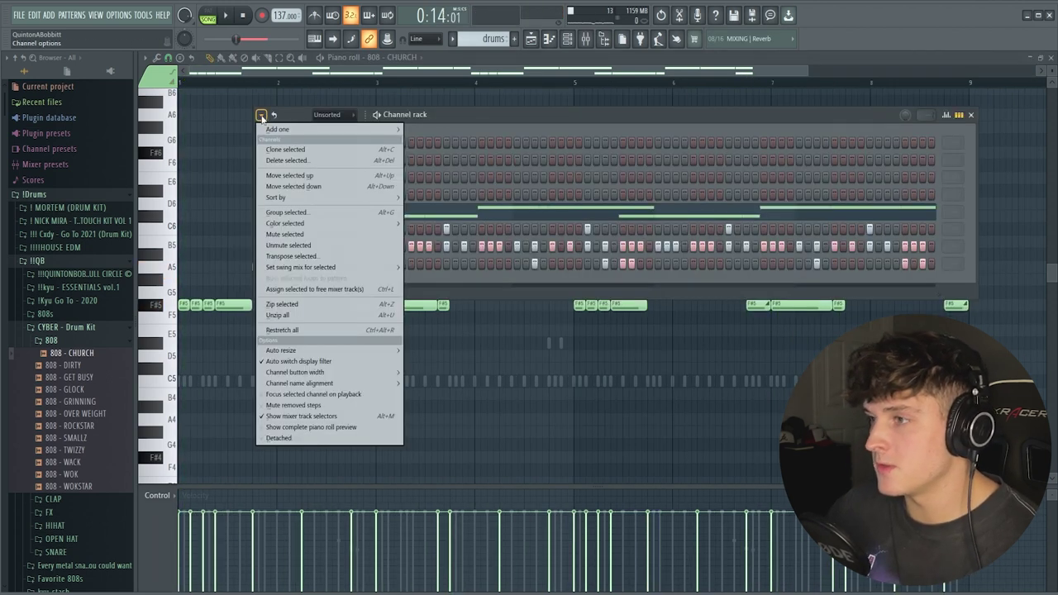
{"action": "left_click", "coordinate": [261, 115]}
{"action": "left_click", "coordinate": [261, 115]}
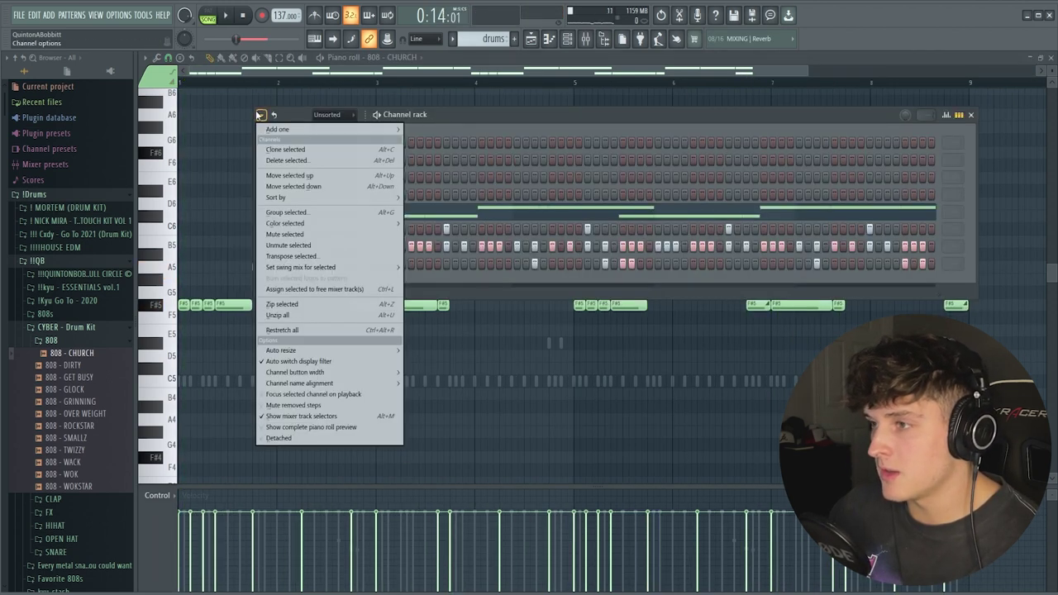
{"action": "mouse_move", "coordinate": [353, 200]}
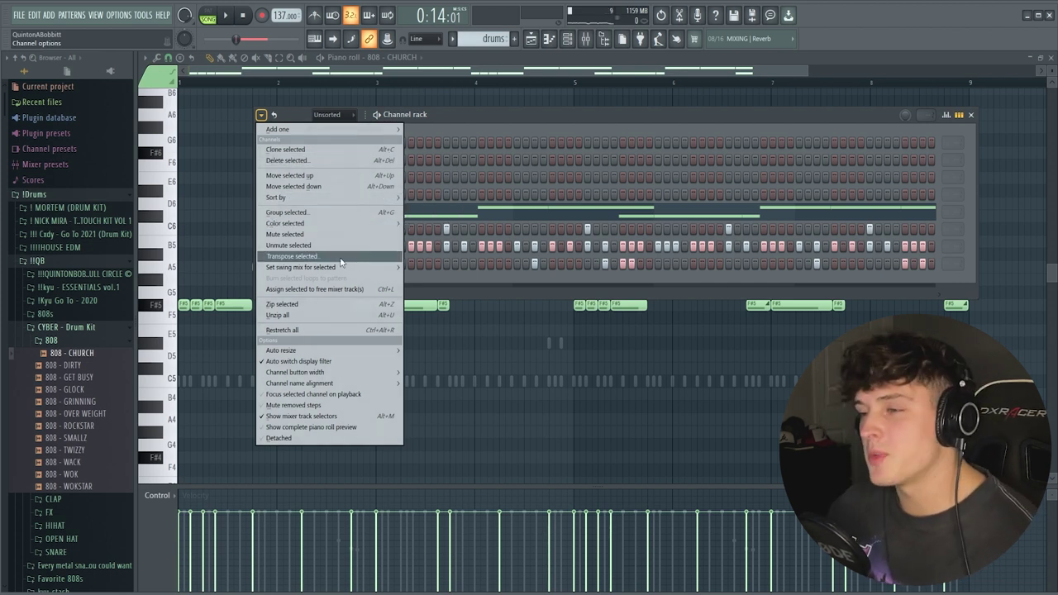
{"action": "left_click", "coordinate": [340, 261]}
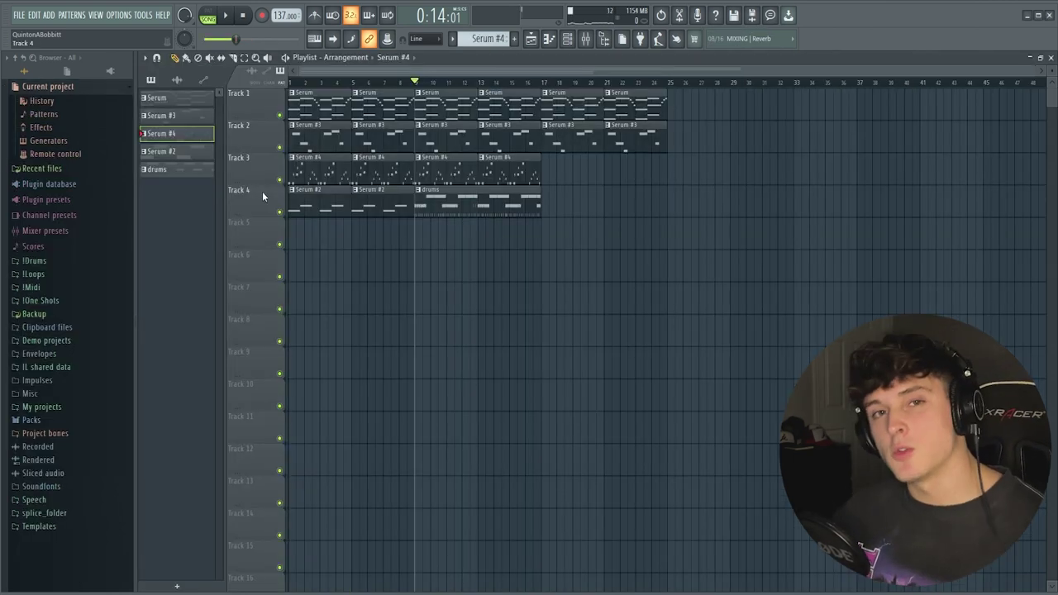
Route the 808 - CHURCH, strength snare, kant change hi-hat and kant change snare channels to mixer inserts 8 to 11.
{"action": "scroll", "coordinate": [438, 79], "scroll_direction": "up", "scroll_amount": 2}
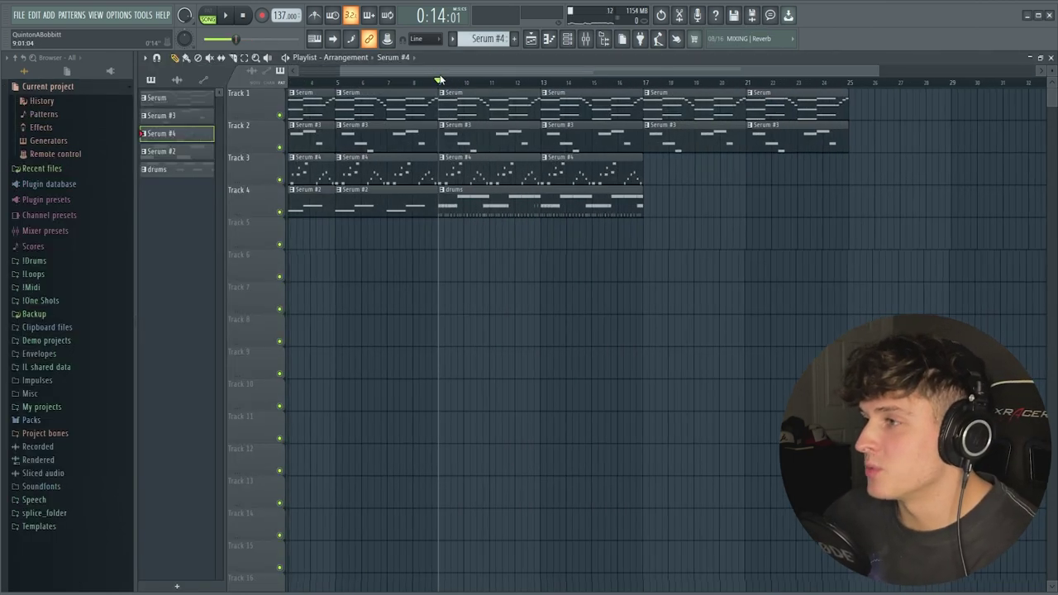
{"action": "key", "text": "space"}
{"action": "left_click", "coordinate": [584, 41]}
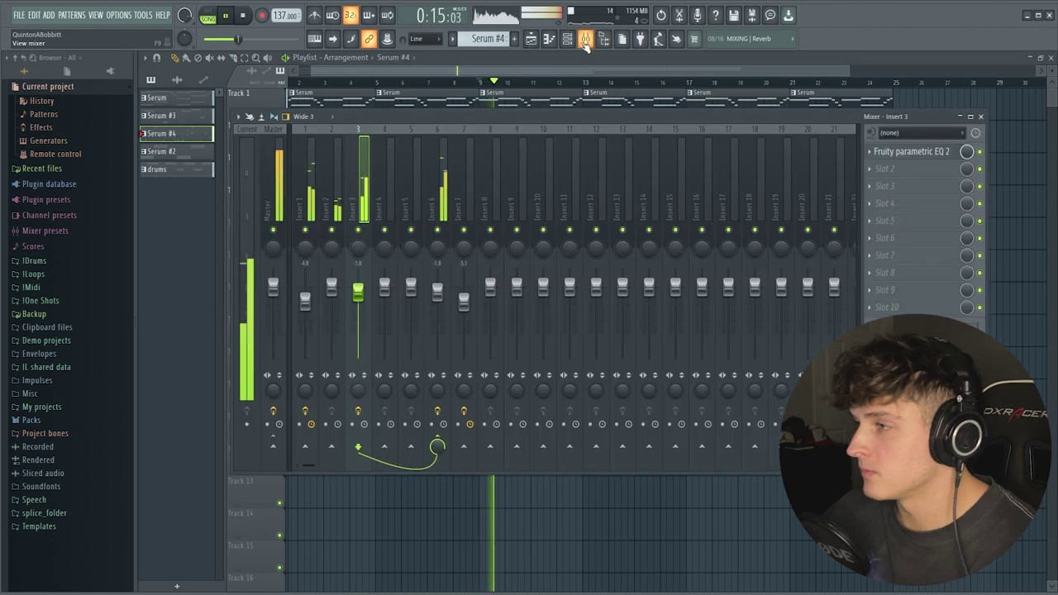
{"action": "key", "text": "F6"}
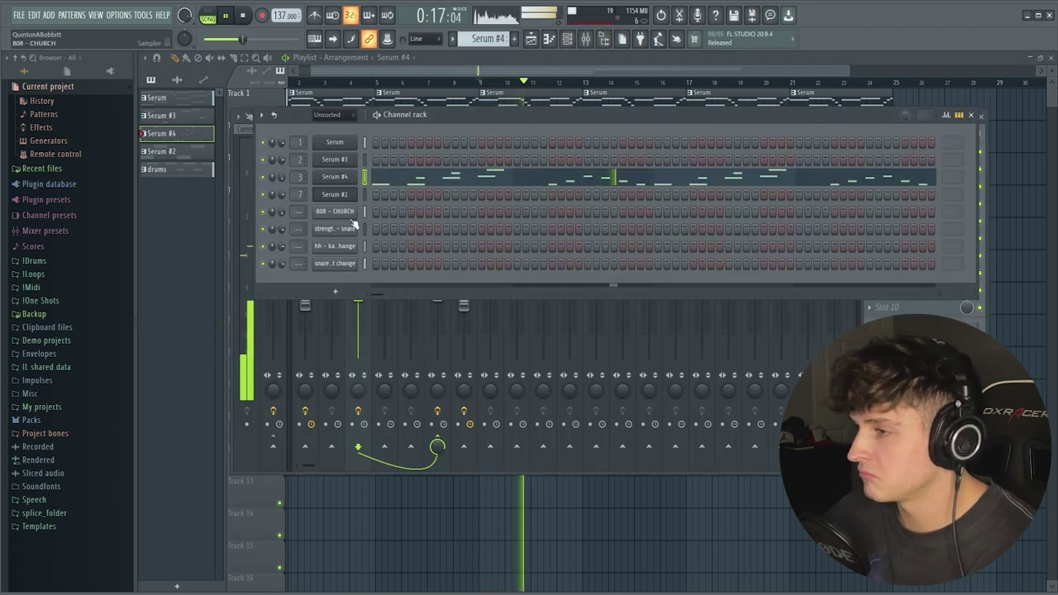
{"action": "left_click", "coordinate": [588, 42]}
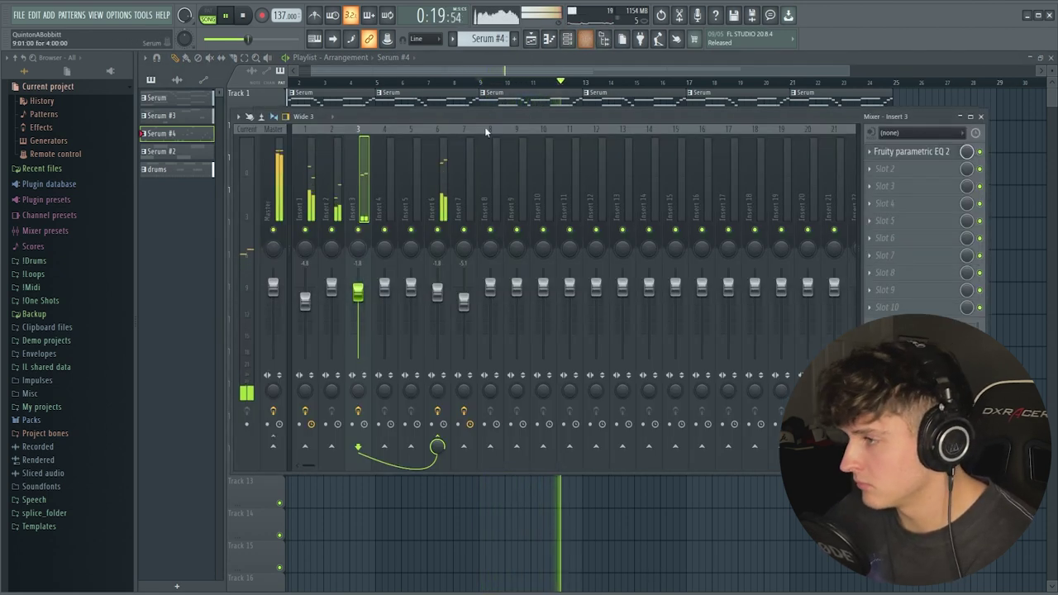
{"action": "left_click", "coordinate": [496, 215]}
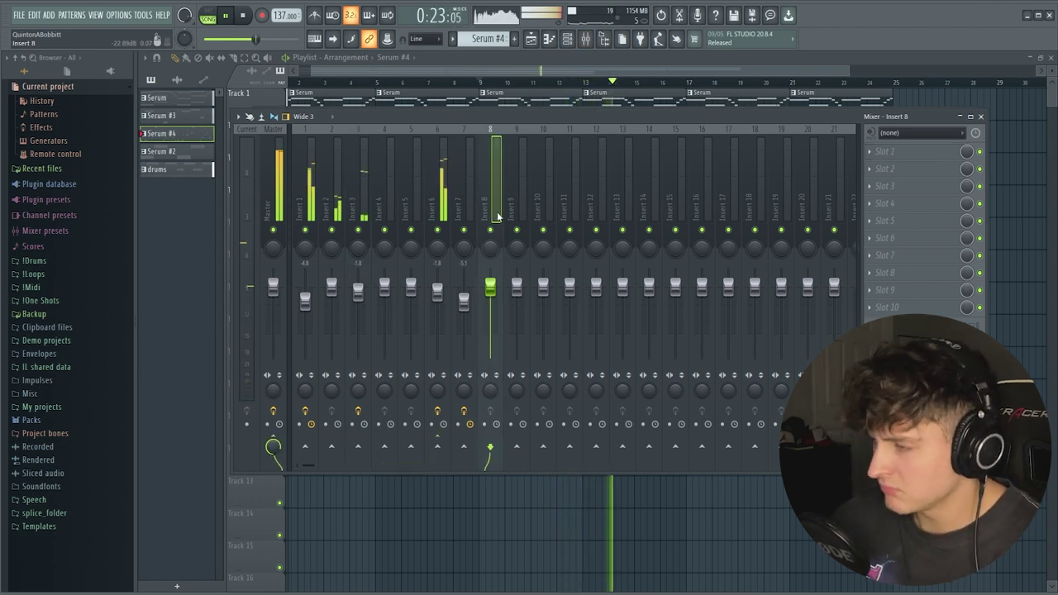
{"action": "key", "text": "ctrl+l"}
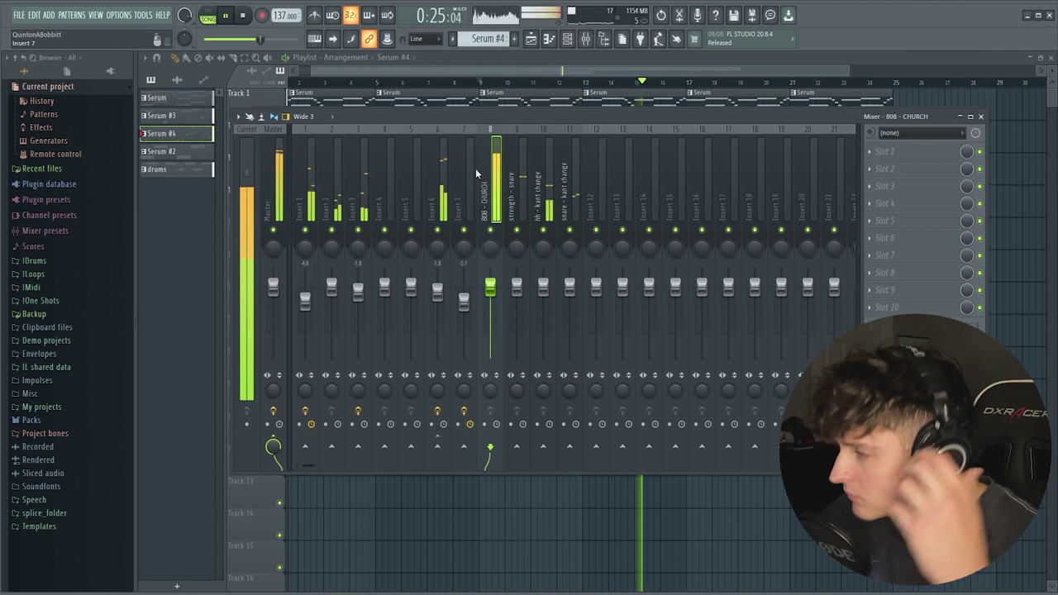
Split the drums pattern by channel and place the four resulting patterns on playlist tracks 4 to 7 starting at bar 9.
{"action": "left_click", "coordinate": [567, 39]}
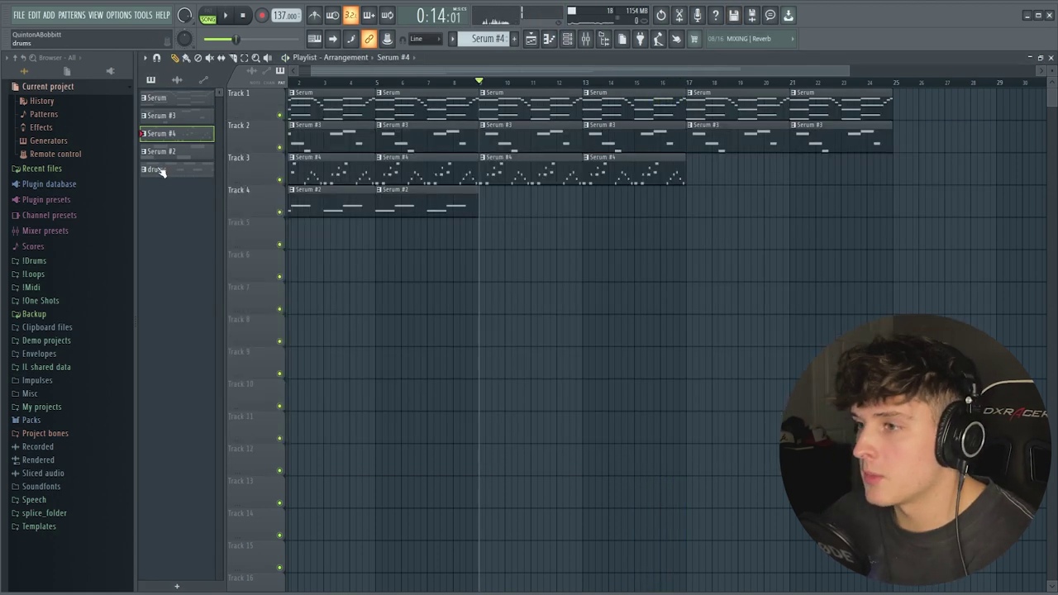
{"action": "right_click", "coordinate": [159, 170]}
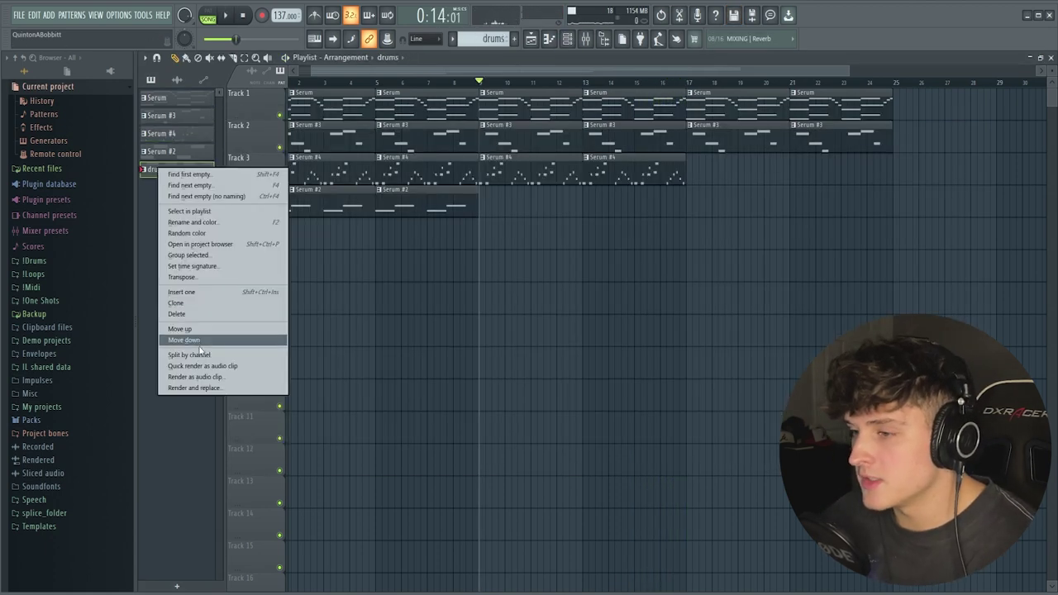
{"action": "left_click", "coordinate": [191, 354]}
{"action": "left_click_drag", "start_coordinate": [177, 169], "coordinate": [476, 211]}
Place a new pattern on track 8 at bar 9 and program caves - oh open hats on steps 1, 9, 25, 33, 41 and 57.
{"action": "left_click", "coordinate": [514, 38]}
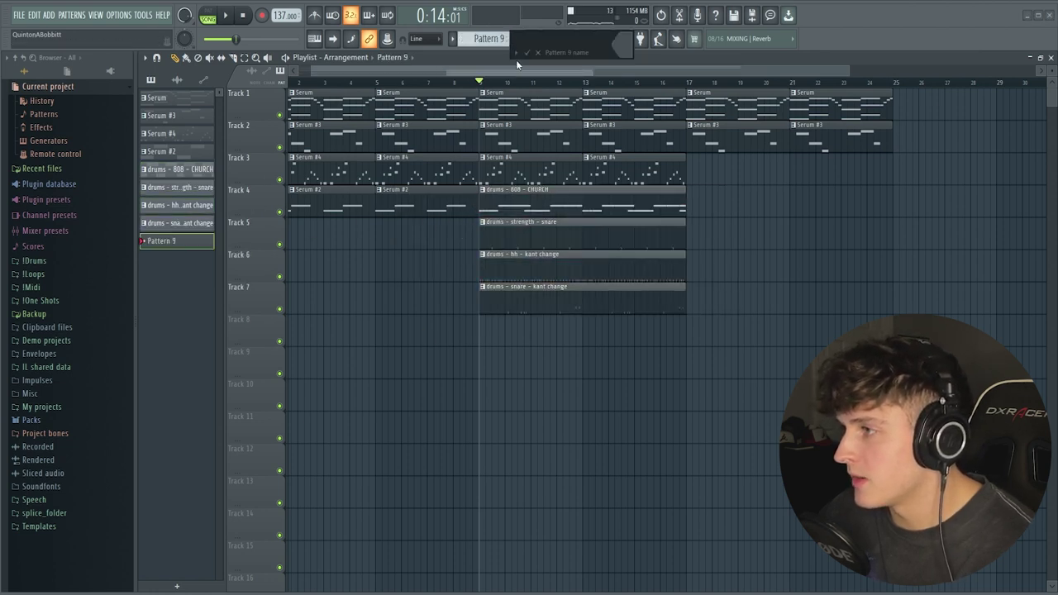
{"action": "left_click", "coordinate": [485, 324]}
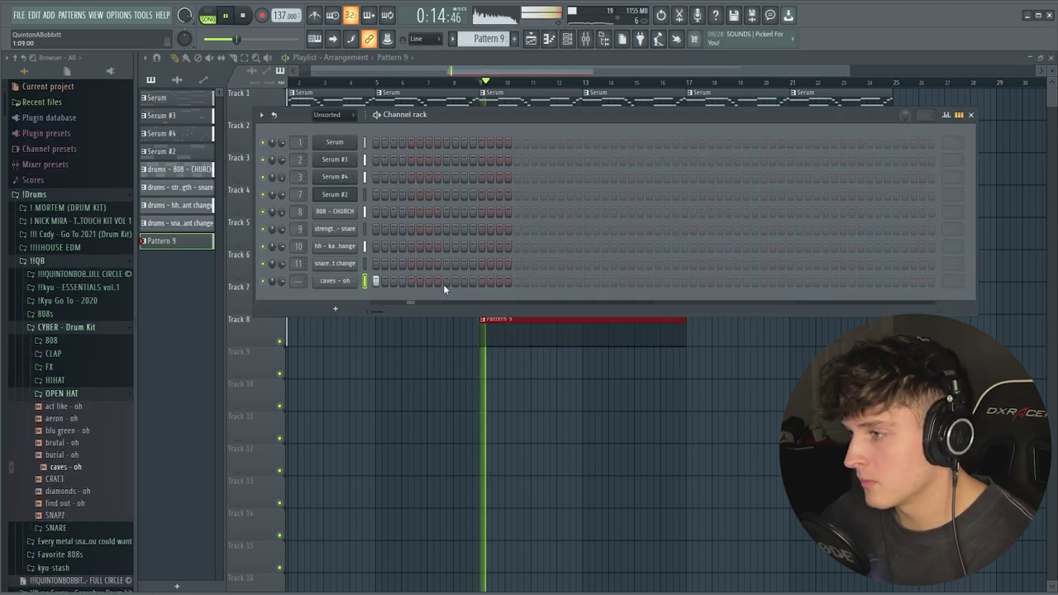
{"action": "left_click", "coordinate": [444, 282]}
{"action": "left_click", "coordinate": [587, 282]}
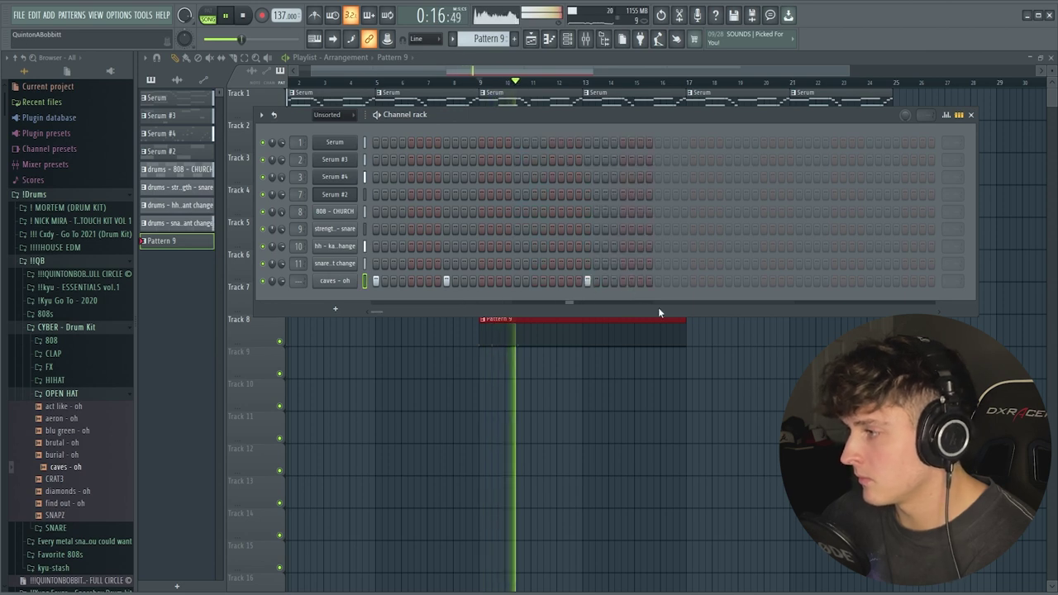
{"action": "left_click", "coordinate": [657, 281]}
{"action": "left_click", "coordinate": [728, 281]}
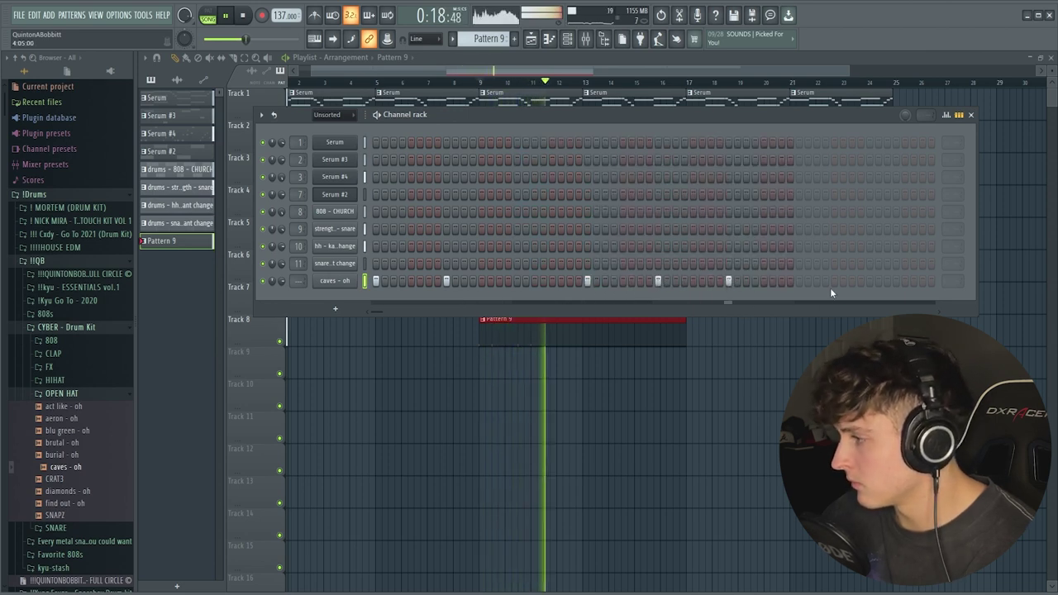
{"action": "left_click", "coordinate": [868, 281]}
Open the caves - oh open hat channel in the piano roll.
{"action": "right_click", "coordinate": [358, 281]}
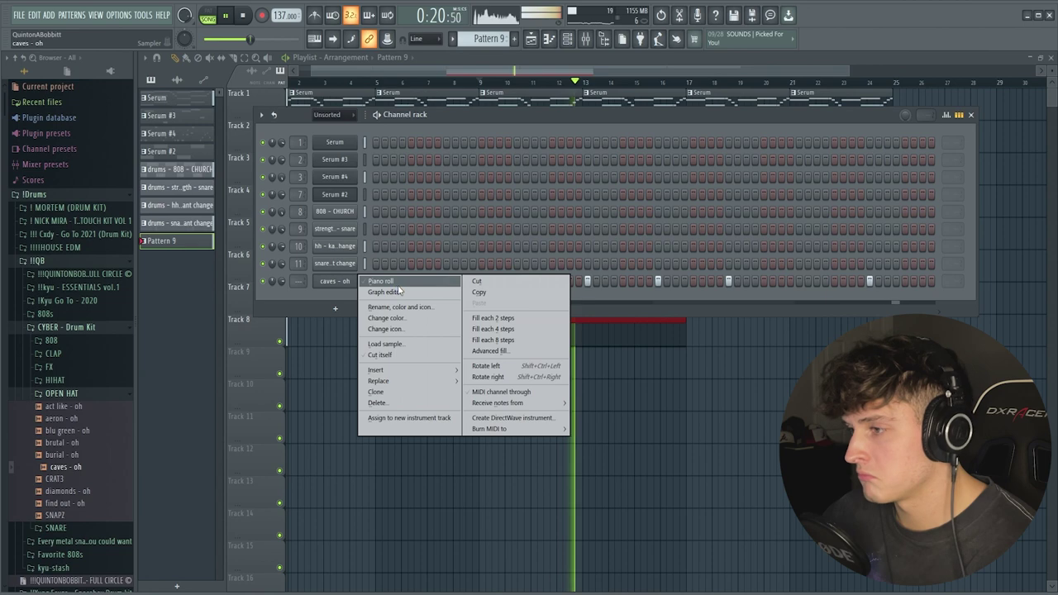
{"action": "left_click", "coordinate": [389, 282]}
{"action": "key", "text": "space"}
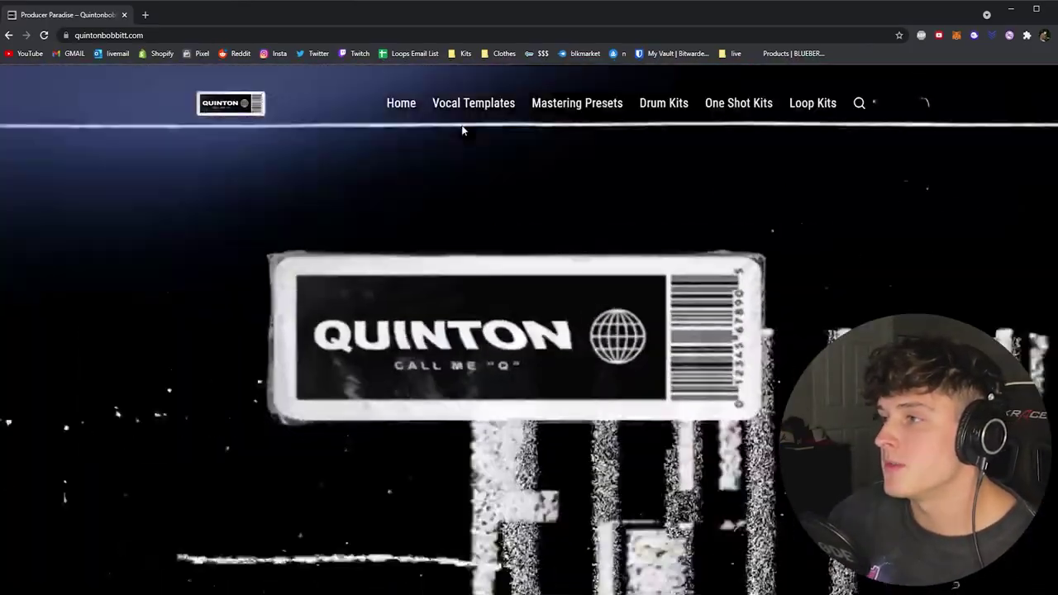
On the producer's website in the browser, browse the Vocal Templates collection and open the Default Vocal Mixing Template (FL Studio Stock) product page.
{"action": "left_click", "coordinate": [464, 104]}
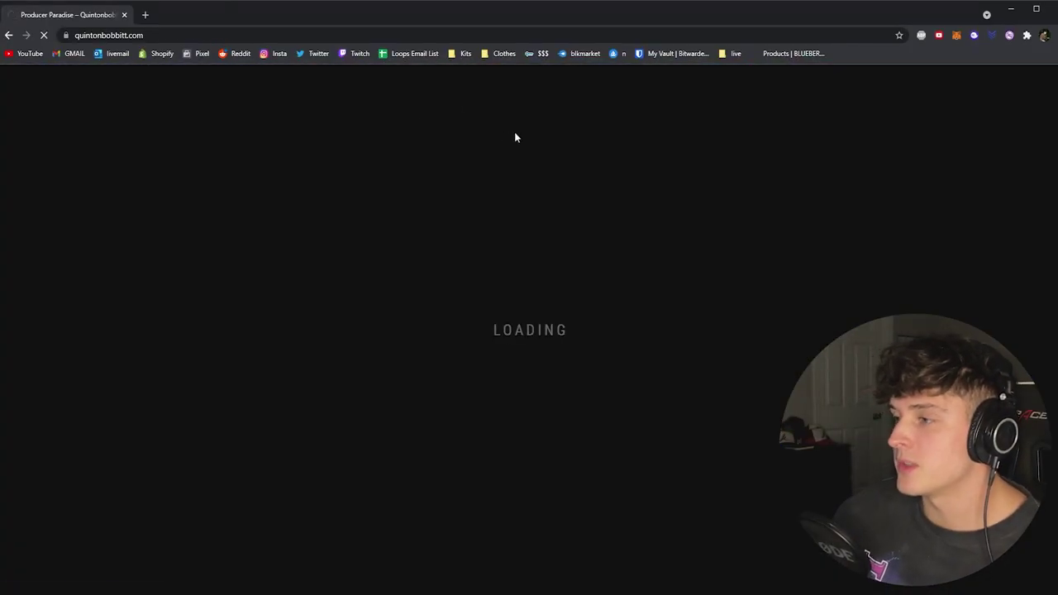
{"action": "scroll", "coordinate": [196, 375], "scroll_direction": "down", "scroll_amount": 5}
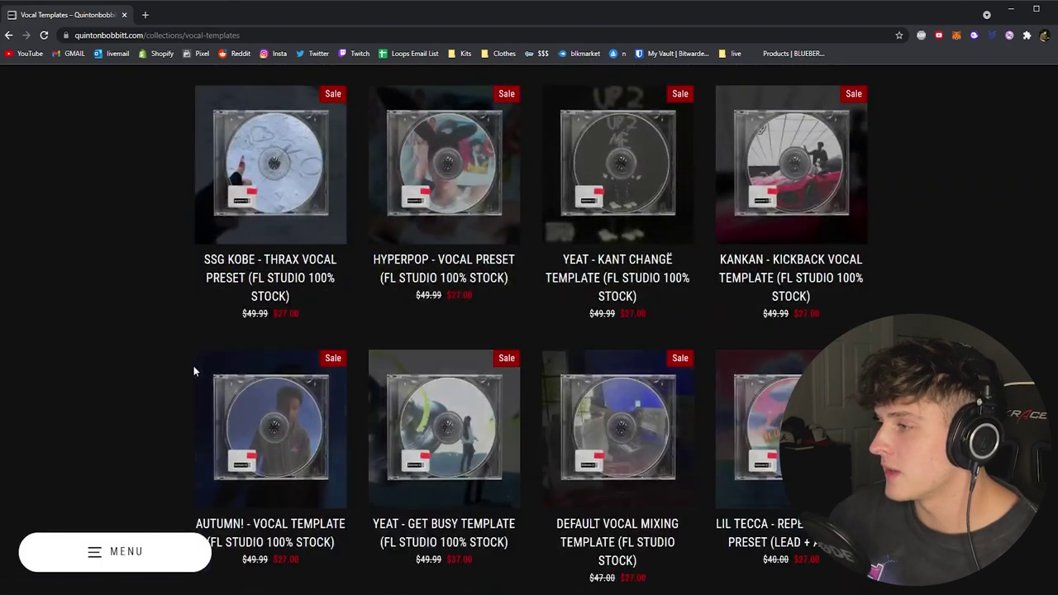
{"action": "scroll", "coordinate": [604, 464], "scroll_direction": "down", "scroll_amount": 1}
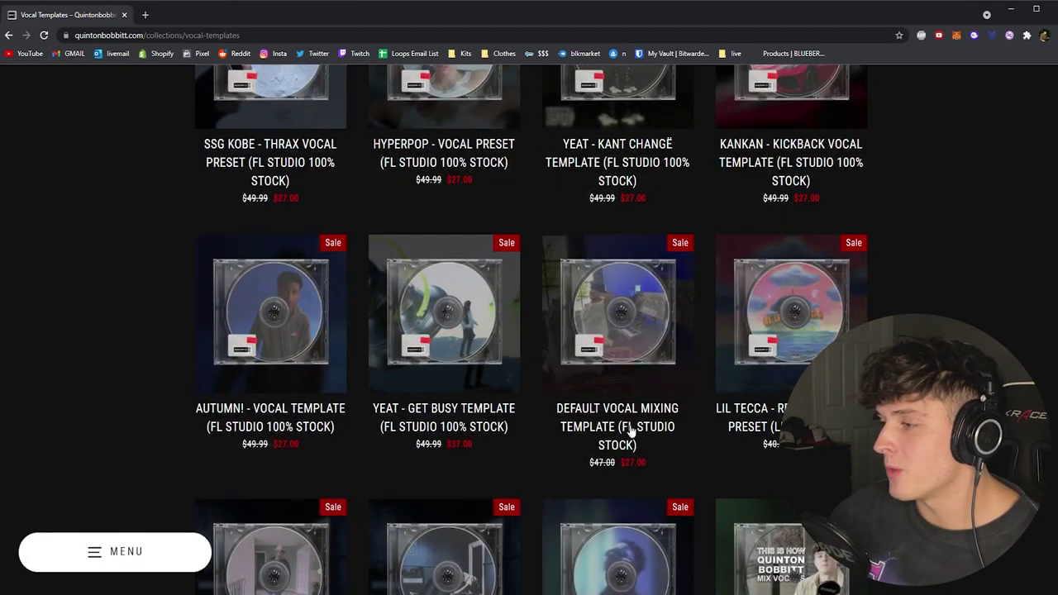
{"action": "left_click", "coordinate": [626, 430]}
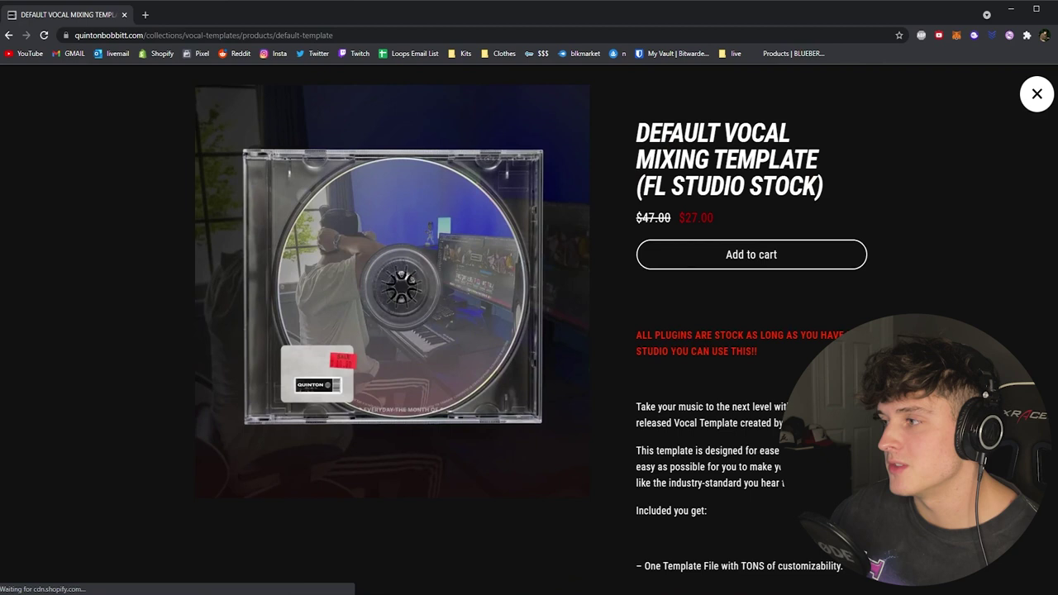